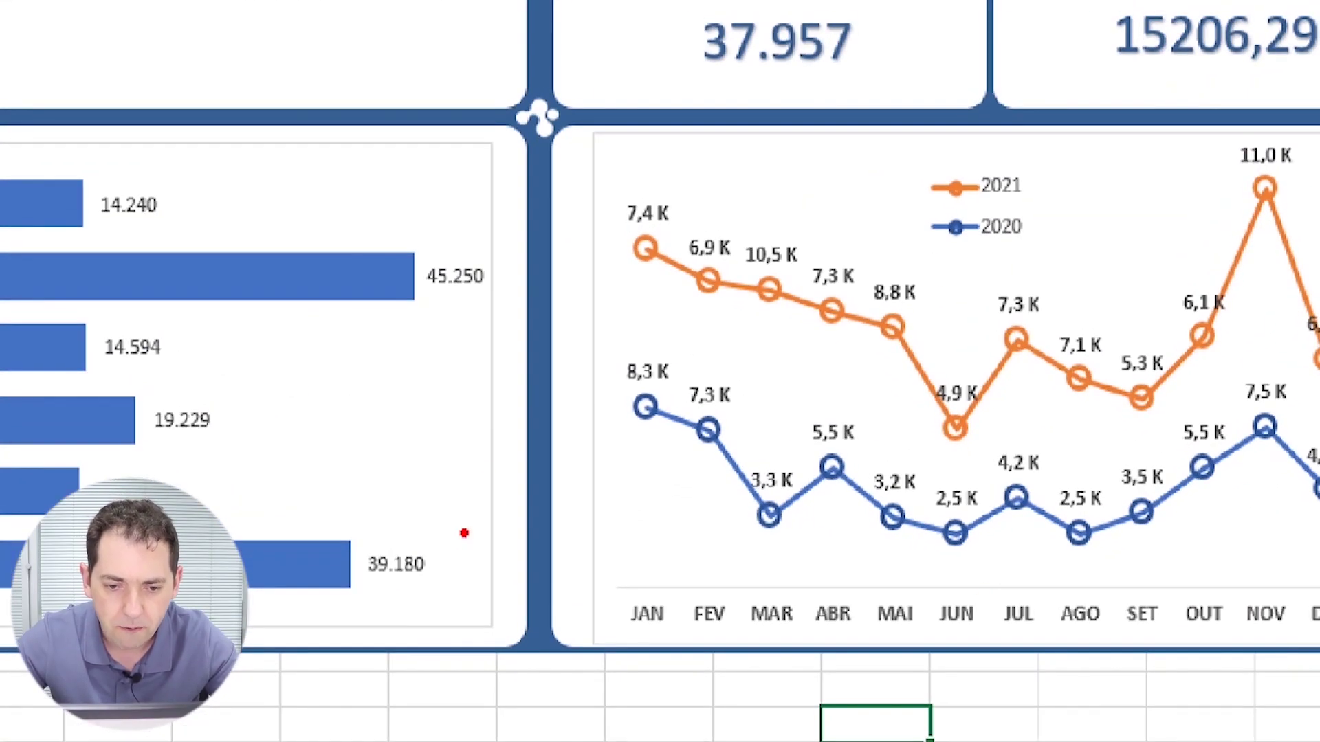
left_click_drag(570, 301, 631, 454)
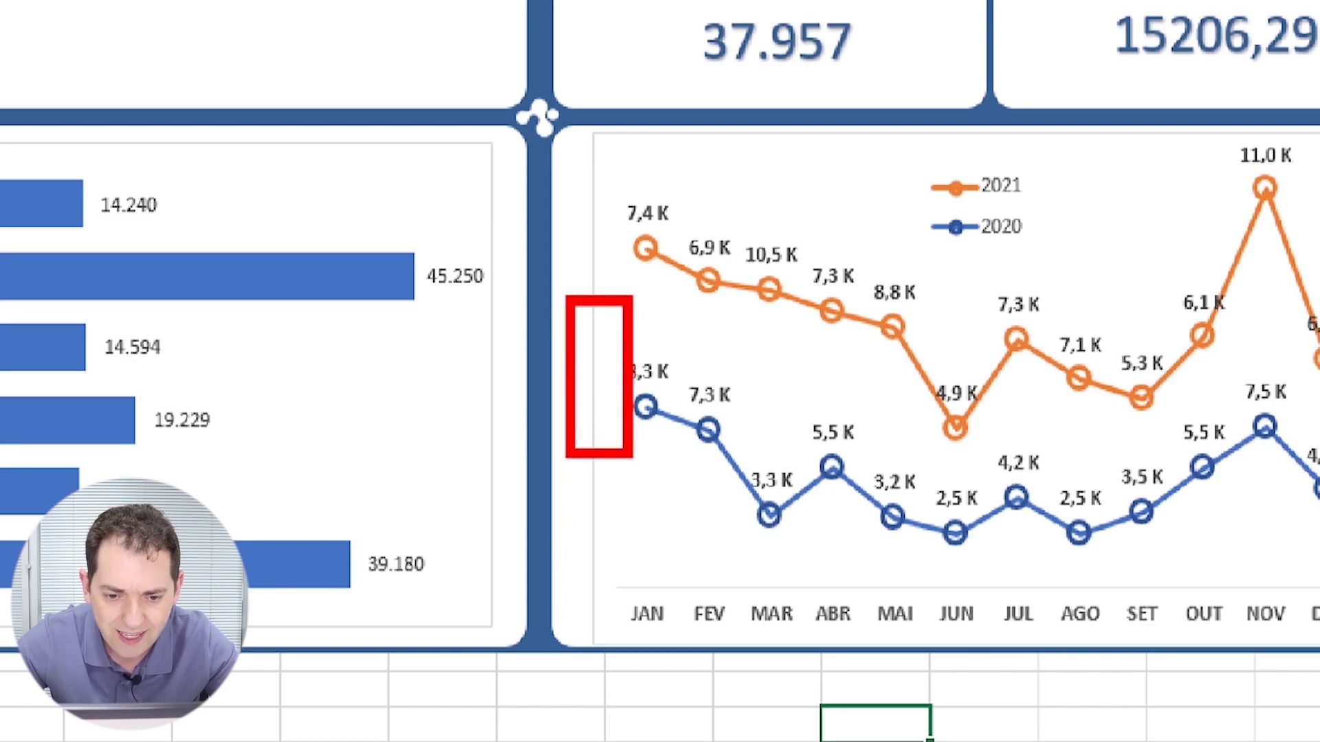
left_click_drag(472, 328, 523, 471)
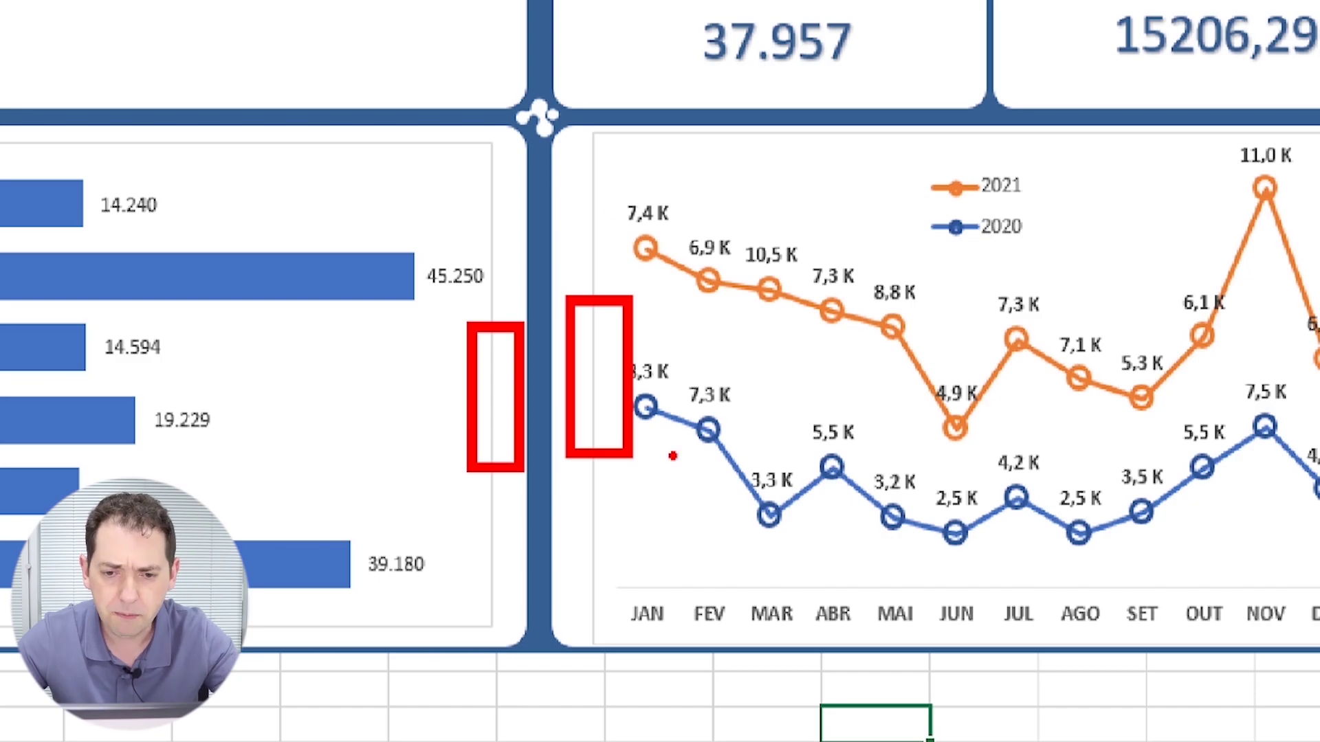
key("Escape")
left_click(769, 537)
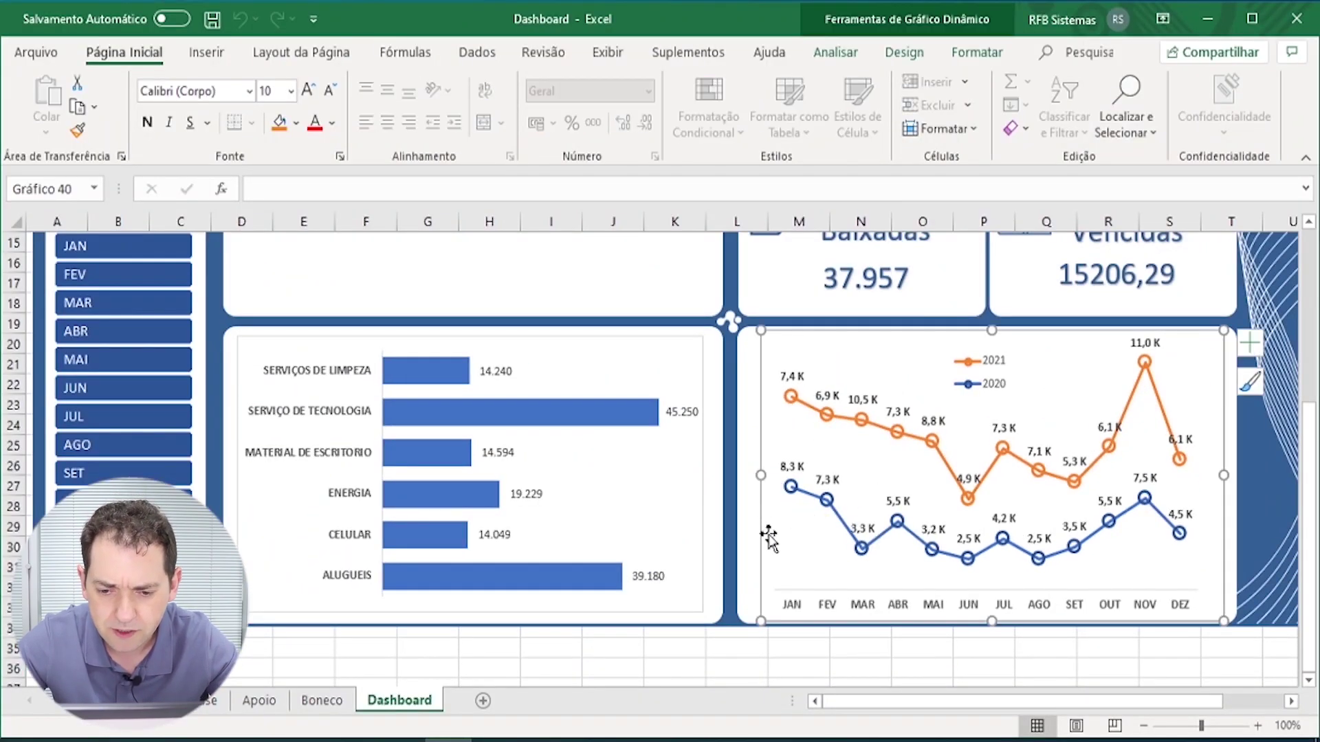
right_click(763, 532)
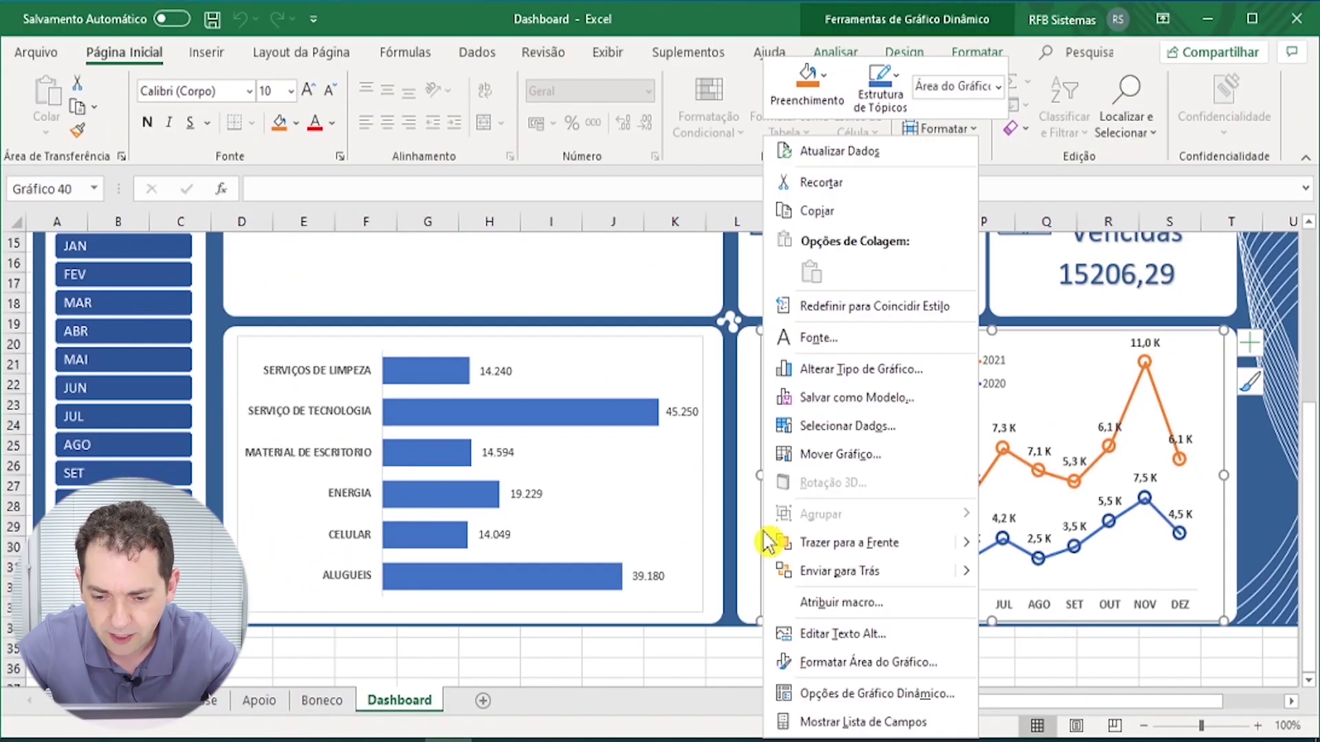
left_click(936, 694)
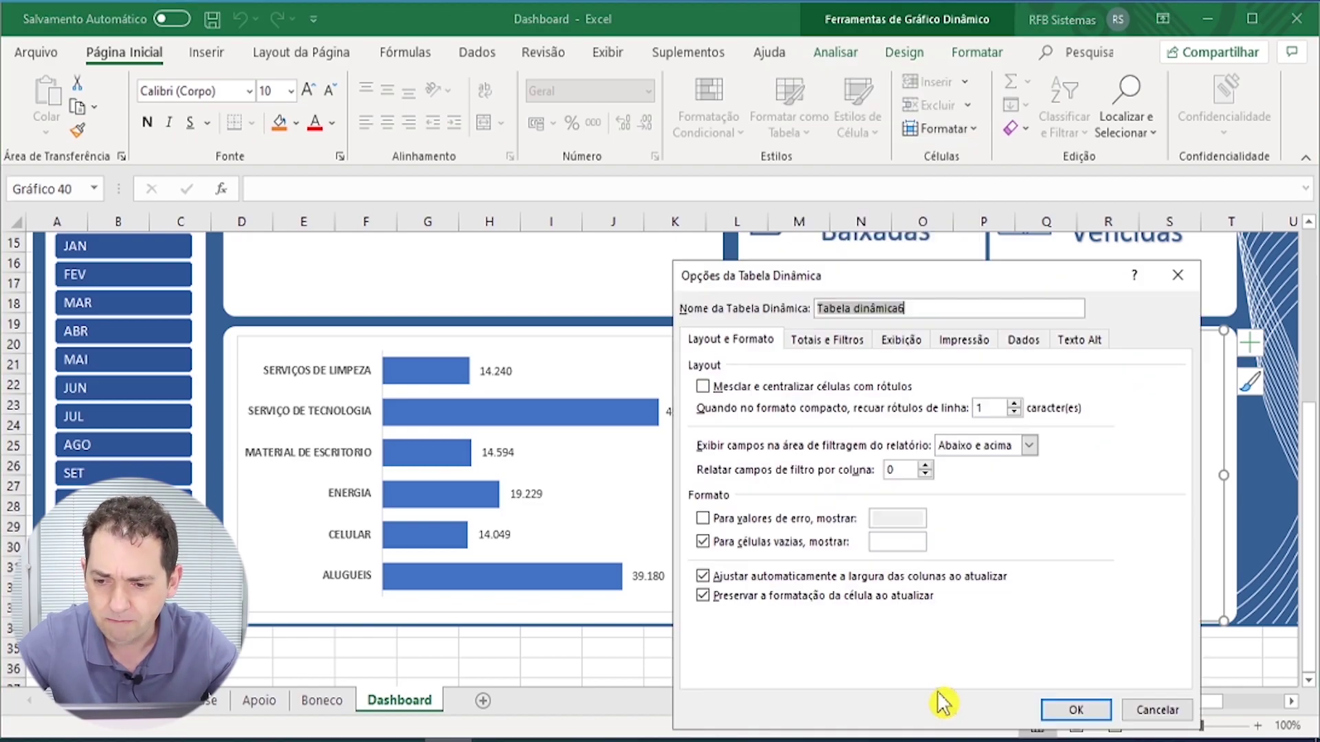
left_click(1157, 713)
Step: Remove the border from the chart area of the 2020/2021 monthly line chart by setting it to no line
right_click(761, 574)
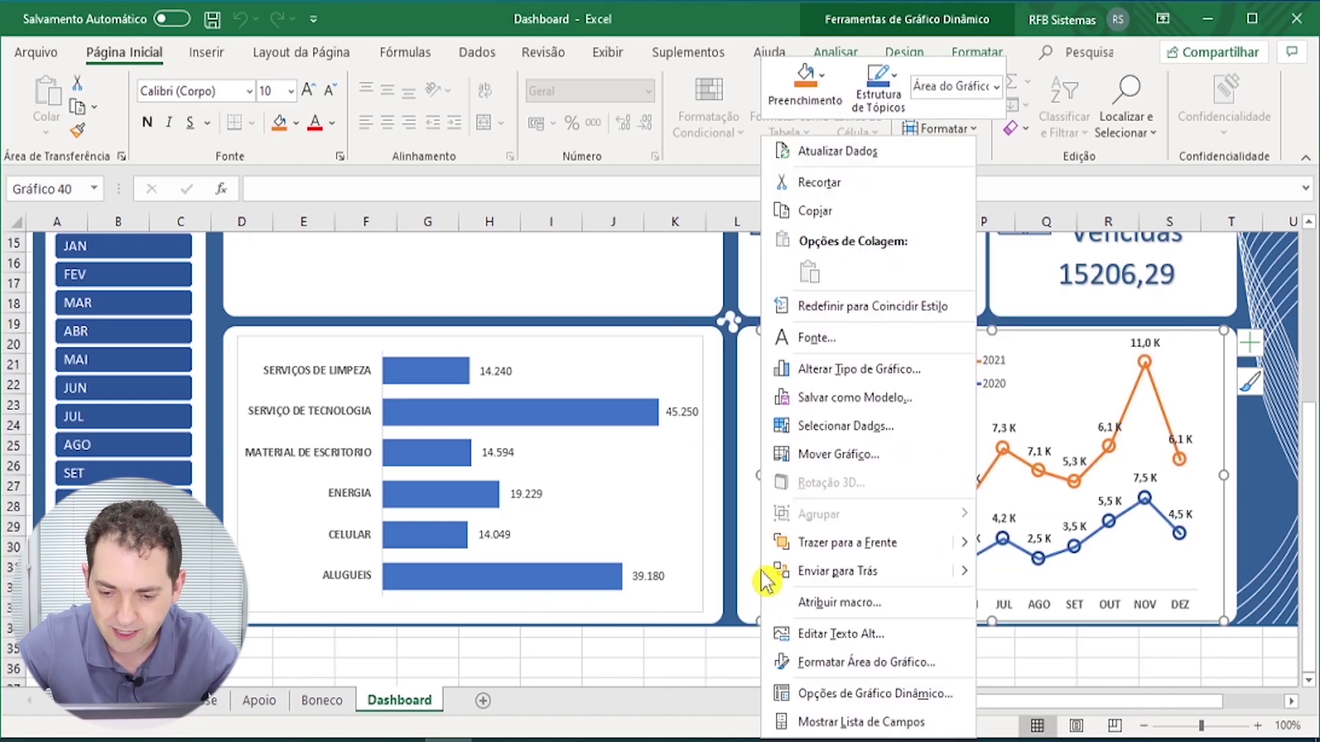
left_click(906, 662)
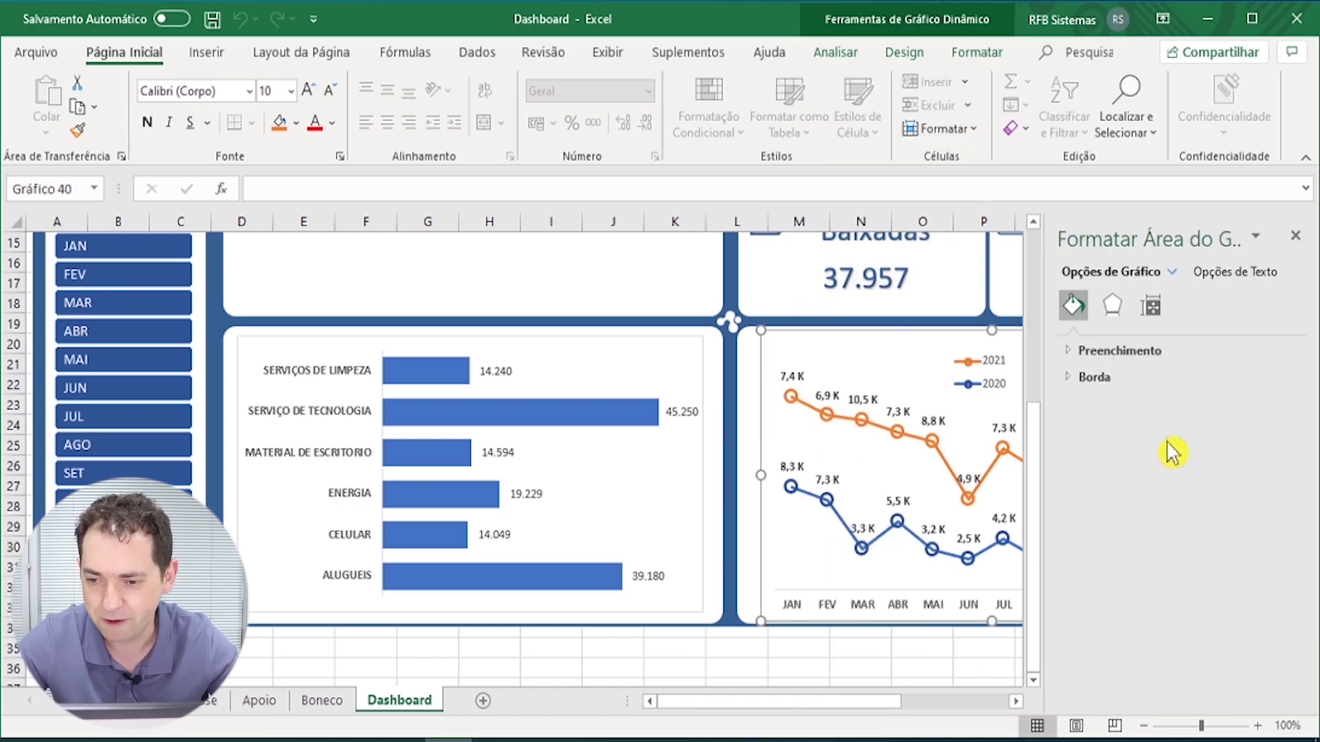
left_click(1070, 376)
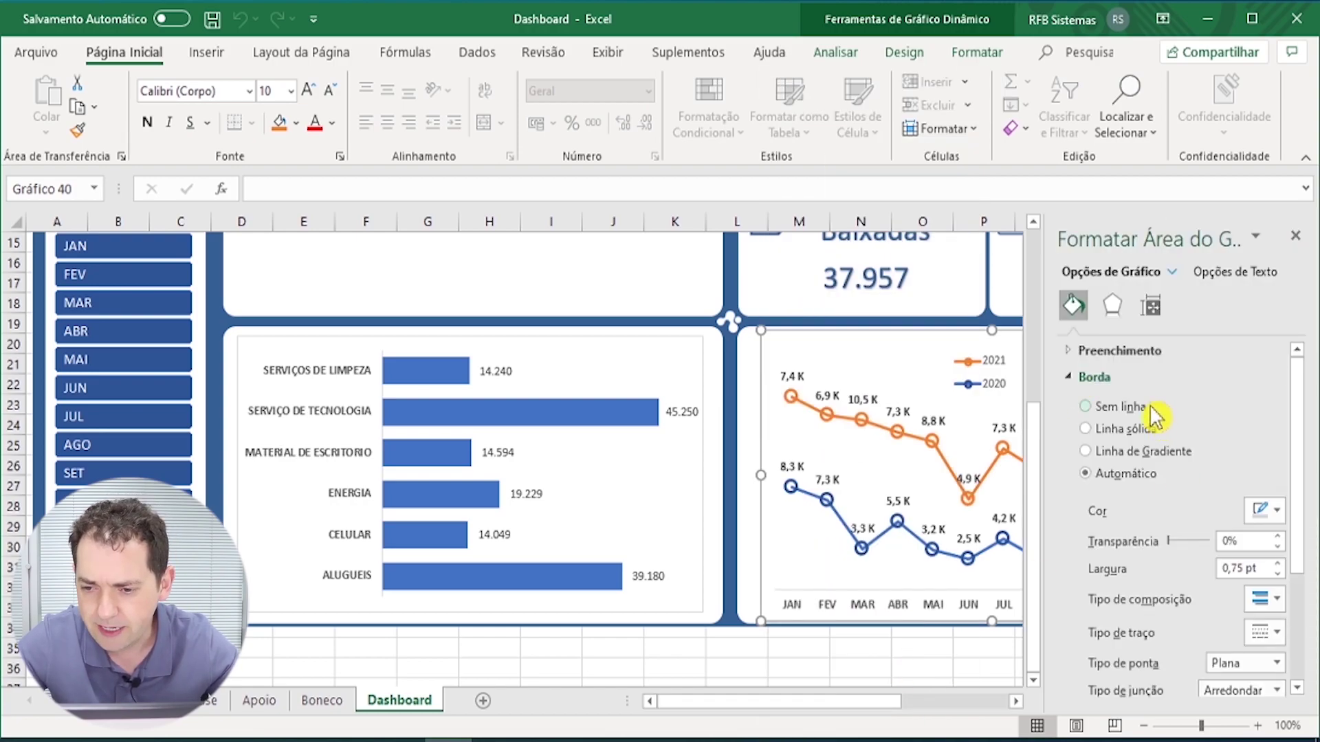
left_click(1147, 408)
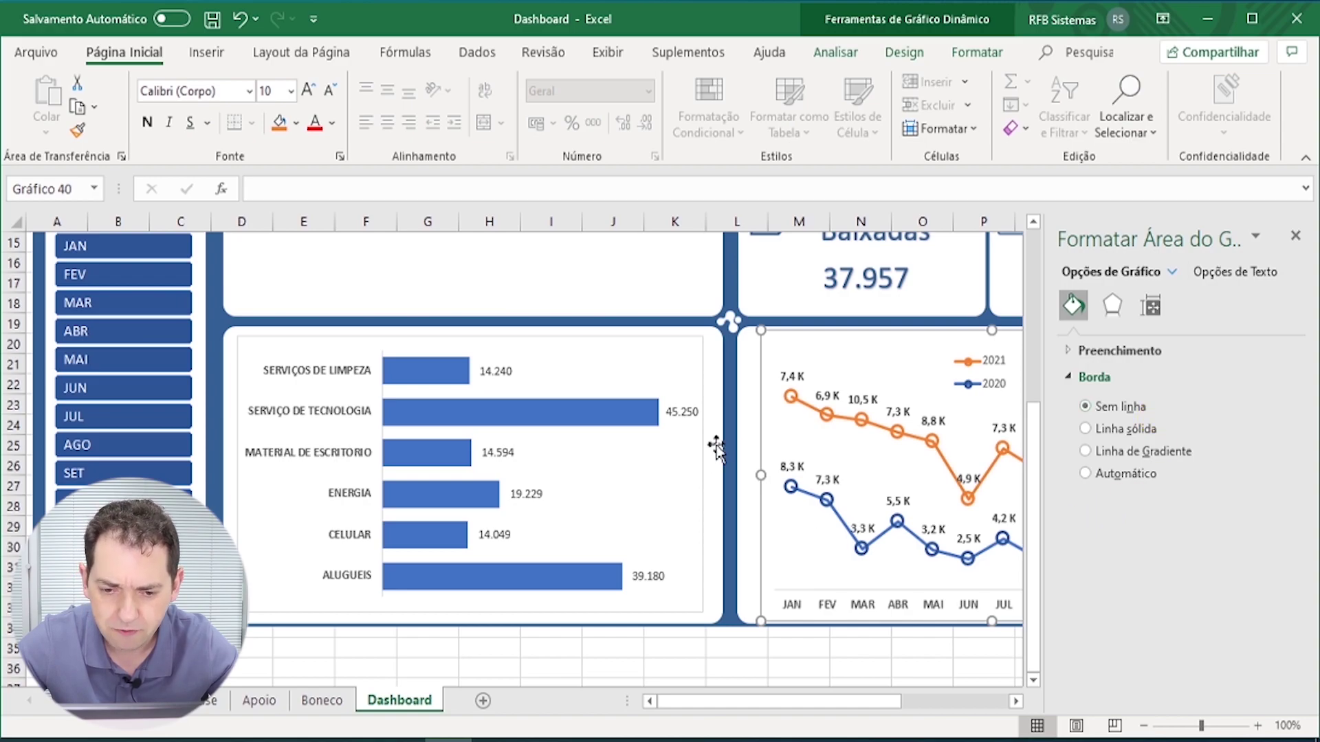
Step: Set the expense bar chart's border to no line, close the formatting options and deselect the chart
left_click(703, 462)
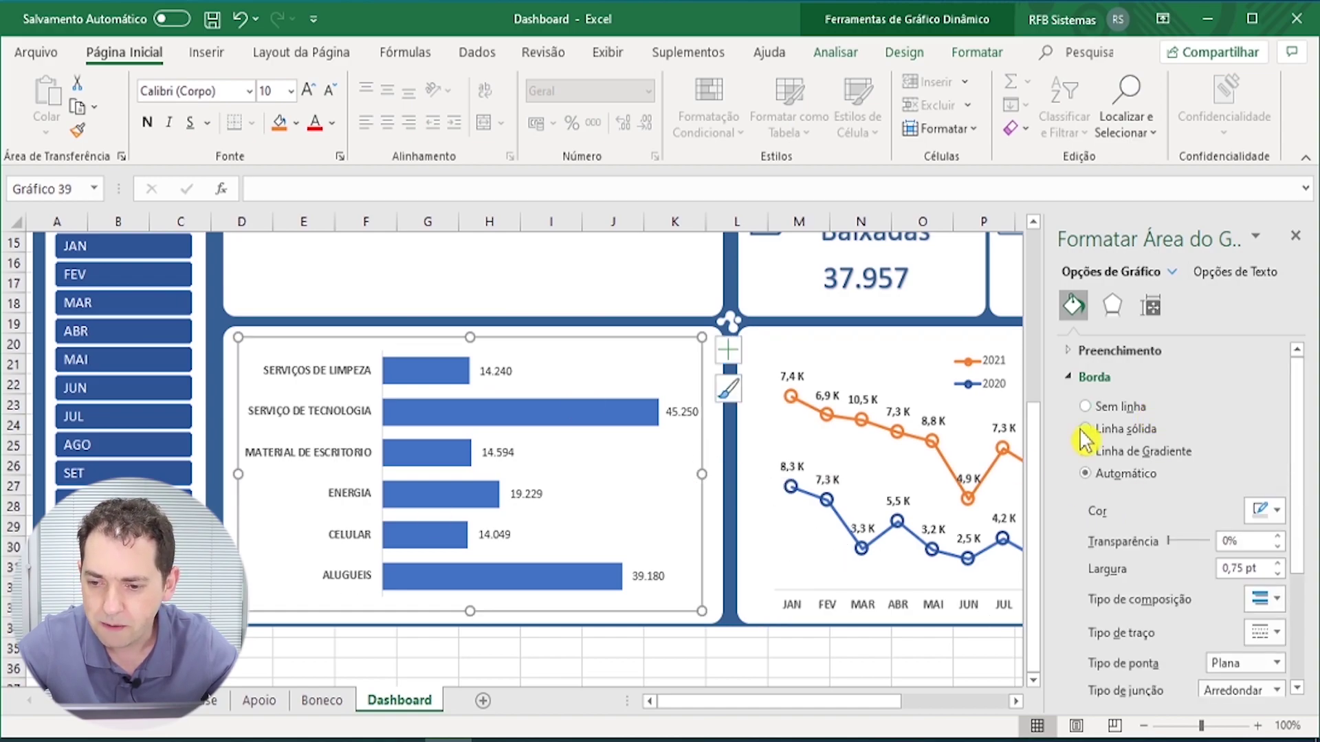
left_click(1095, 410)
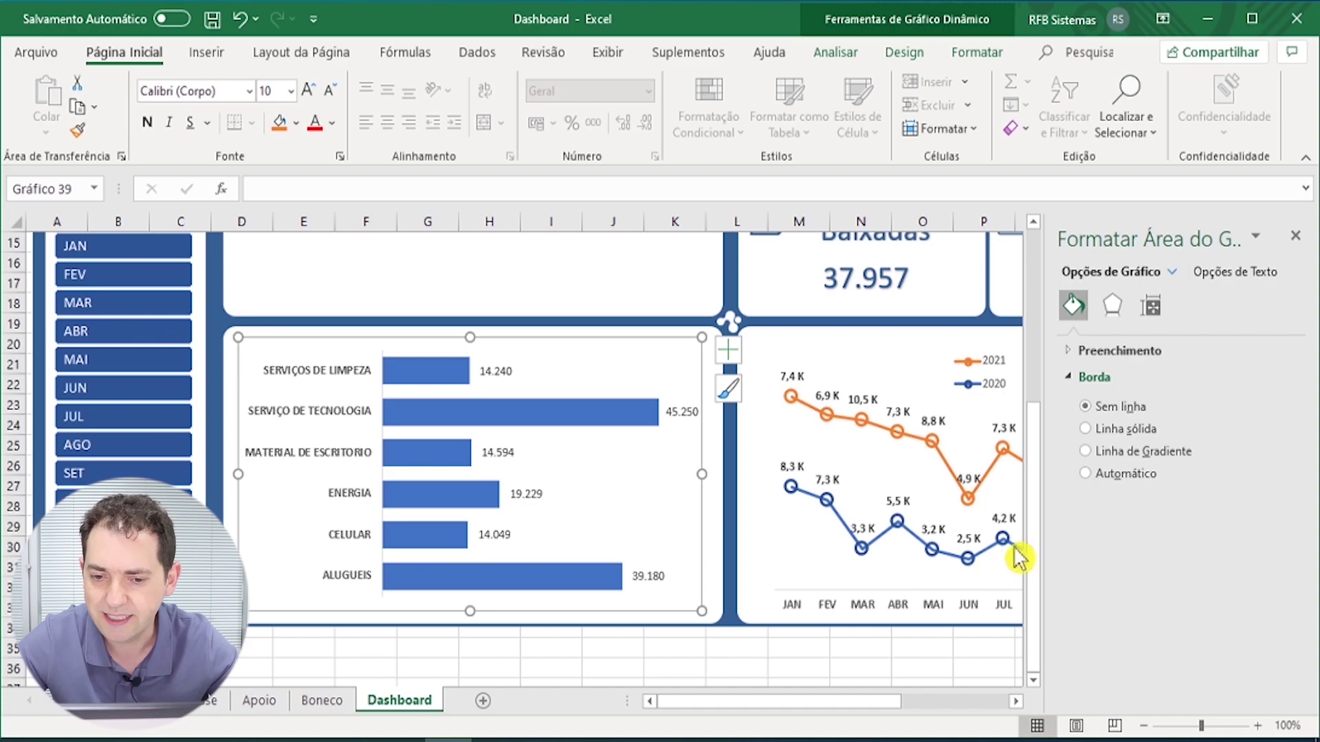
left_click(1295, 238)
left_click(921, 663)
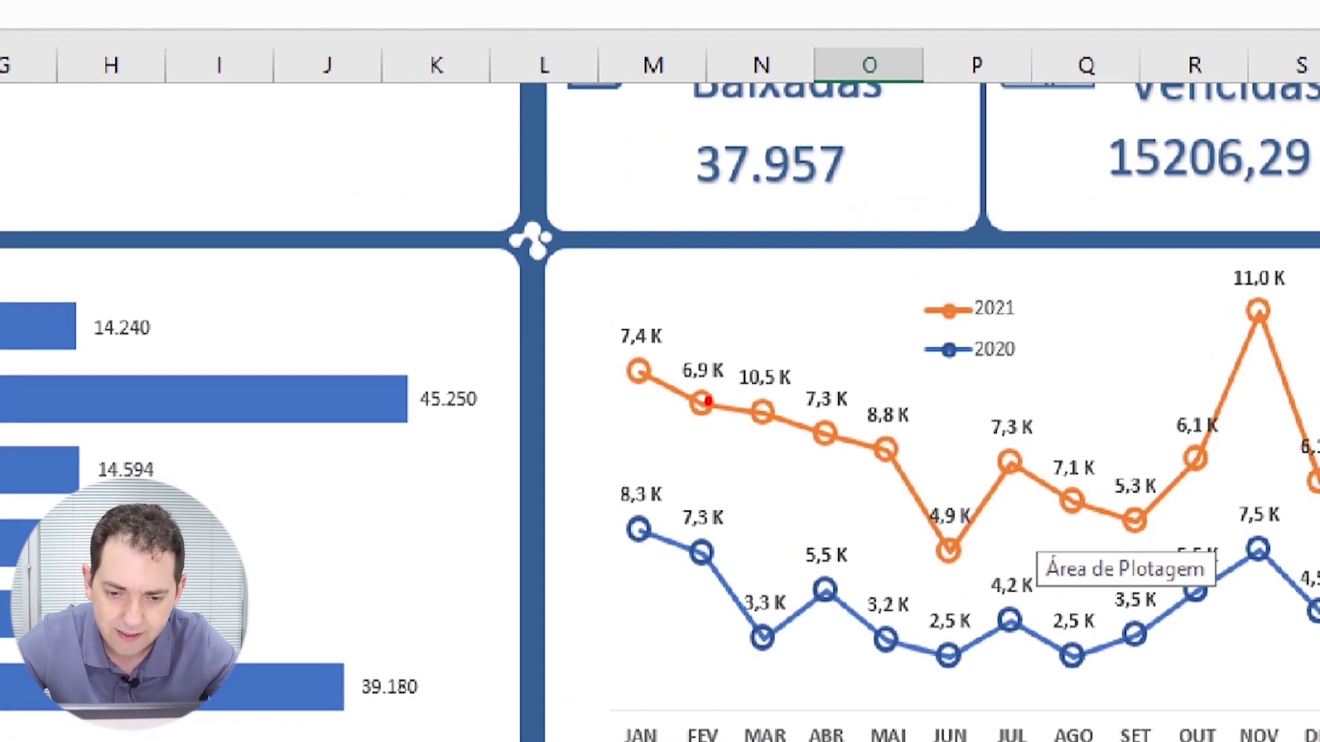
left_click_drag(708, 401, 794, 301)
left_click_drag(756, 416, 679, 503)
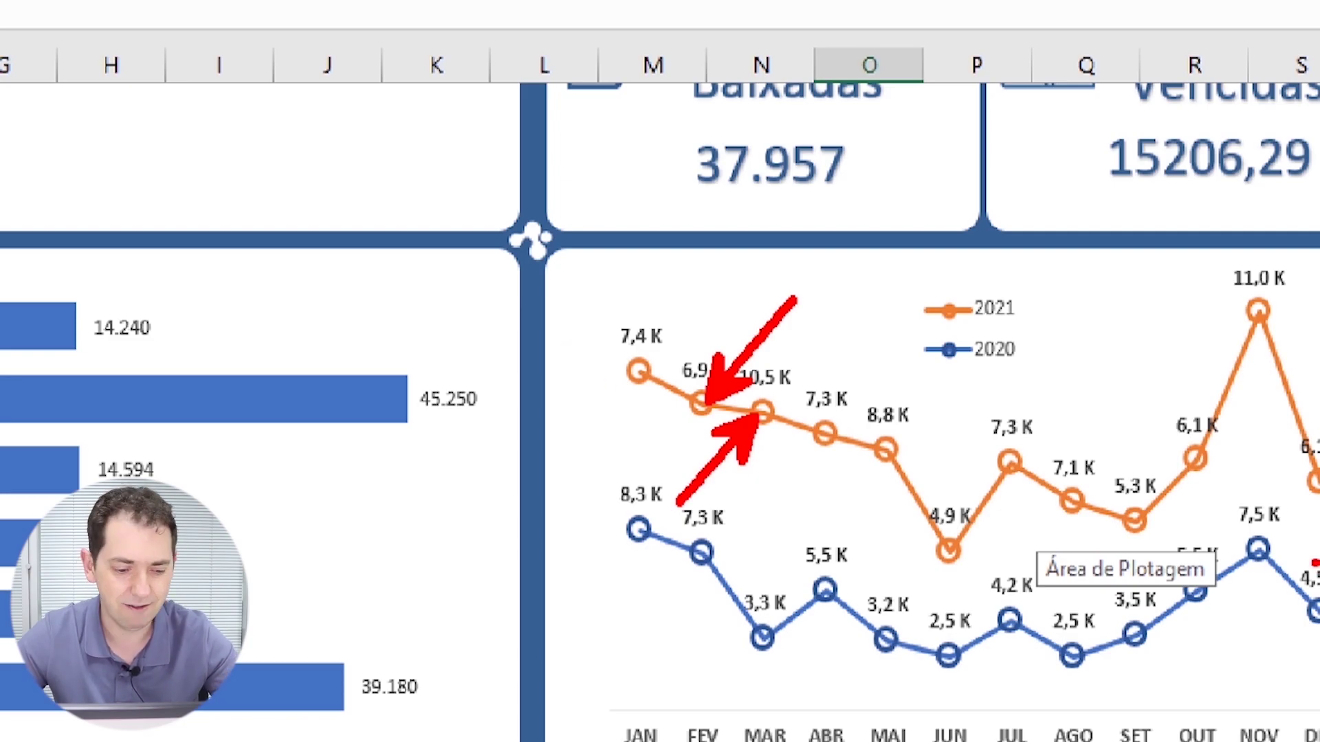
key("Escape")
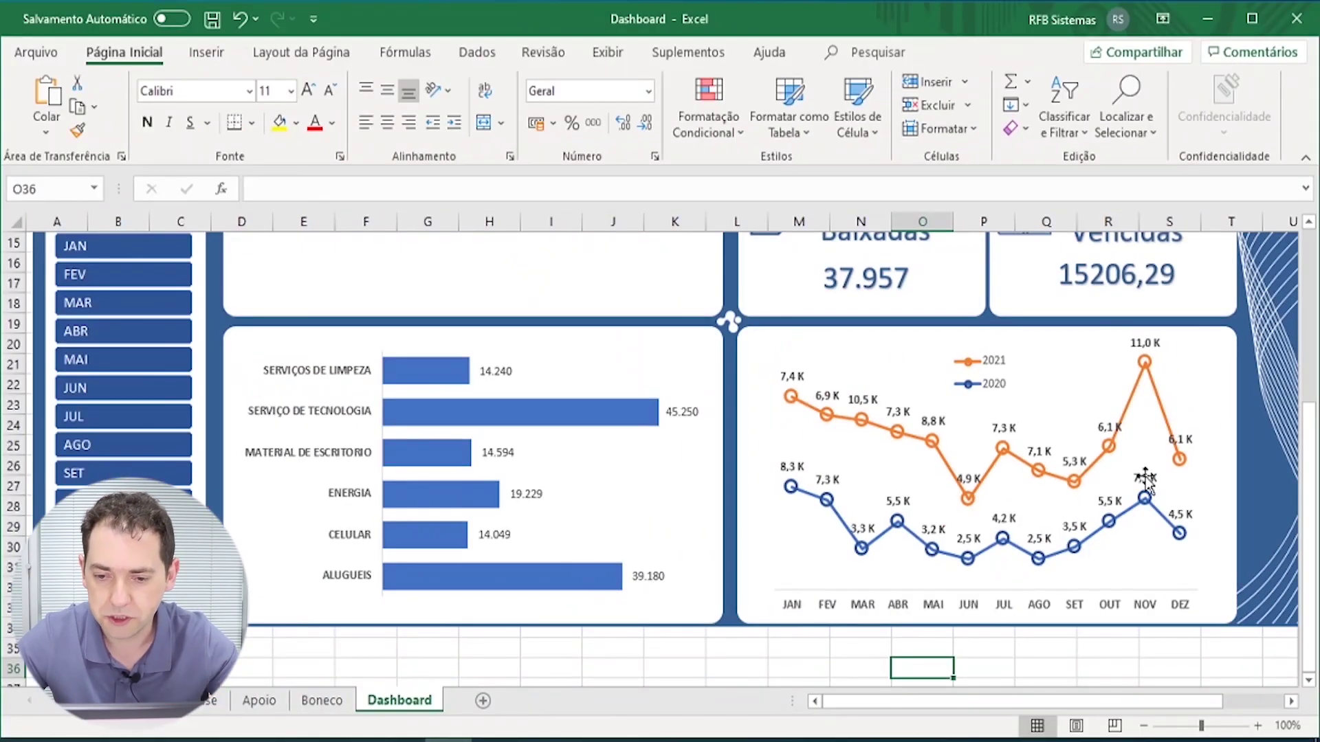
Step: Set the marker border width of the 2021 series in the line chart to 3 pt and expand the marker's fill options
left_click(870, 429)
right_click(1006, 455)
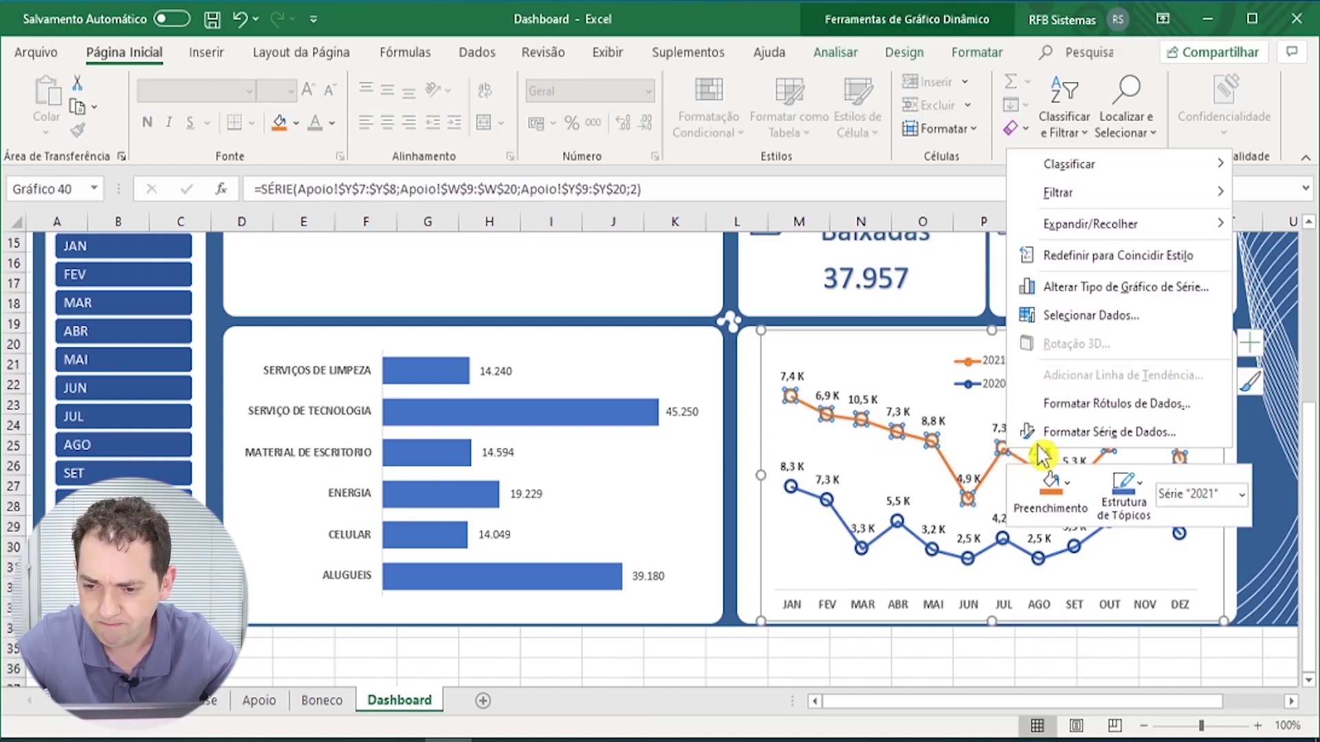
left_click(1168, 448)
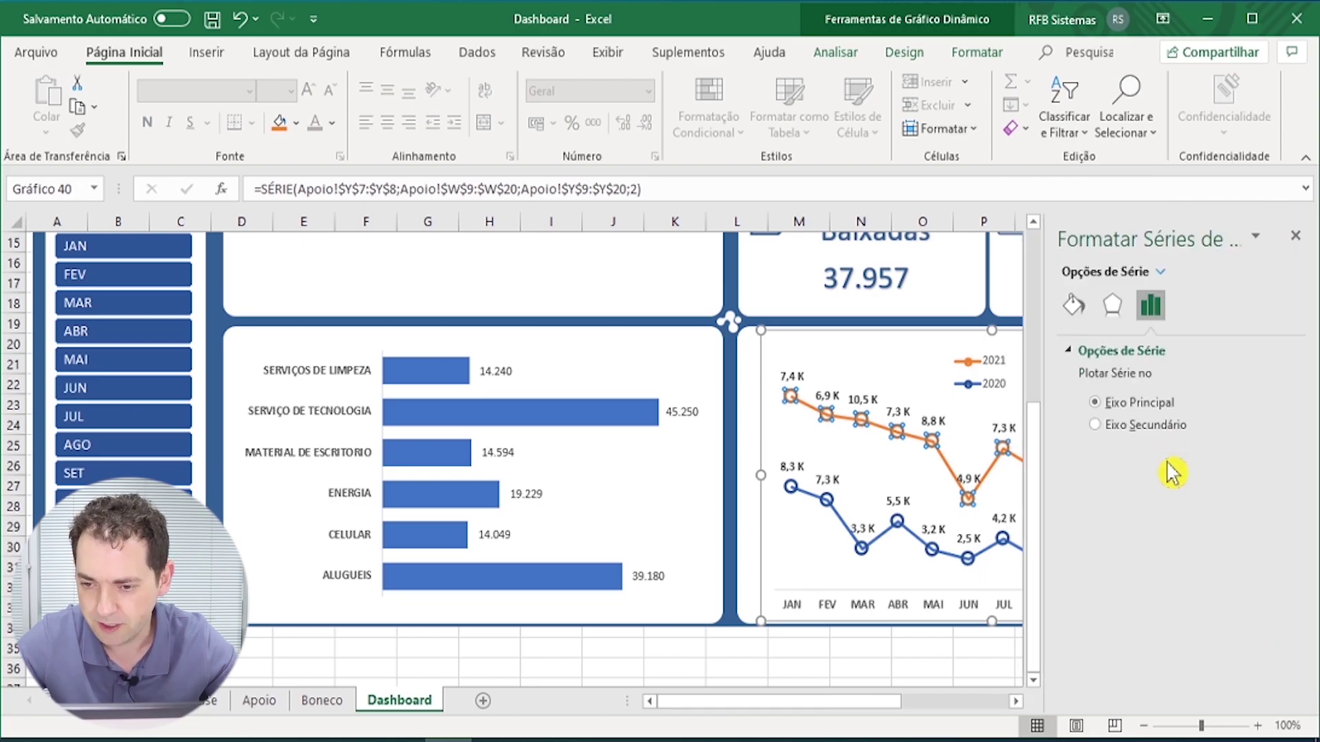
left_click(1073, 305)
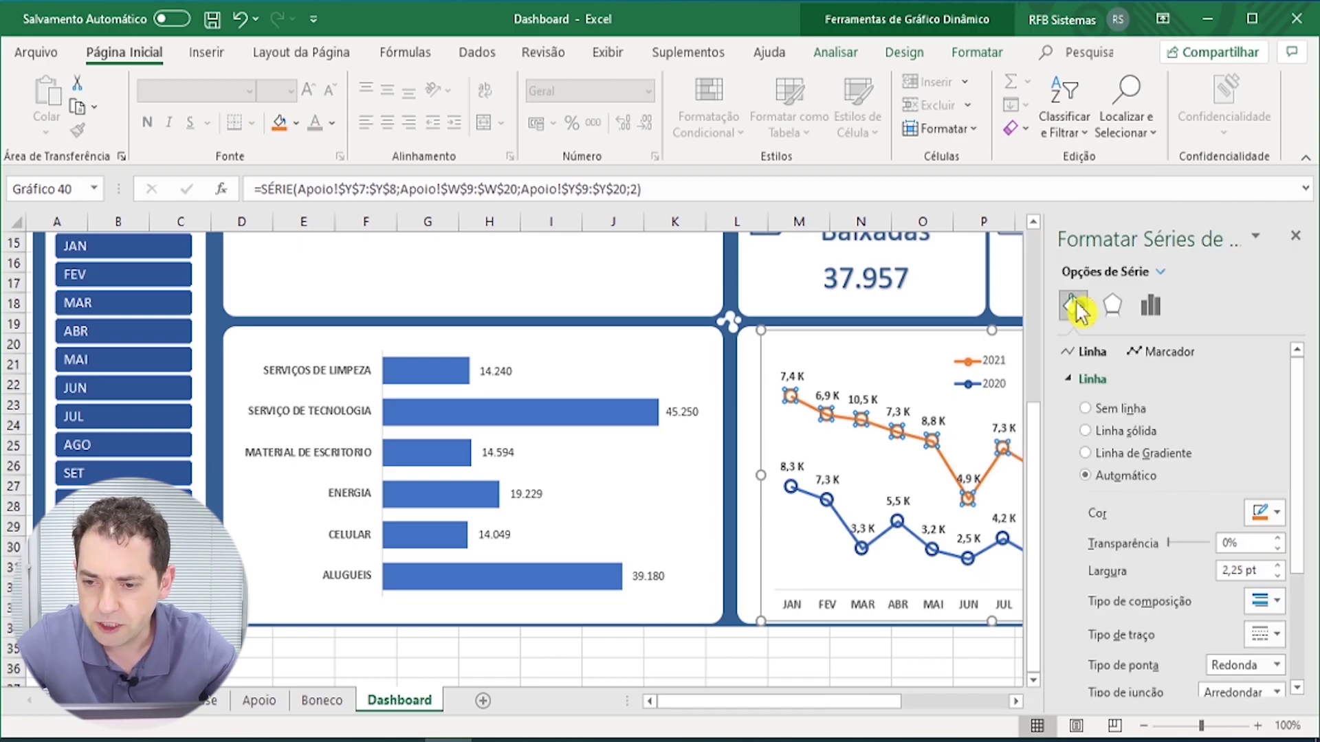
left_click(1184, 353)
left_click_drag(1300, 414, 1302, 443)
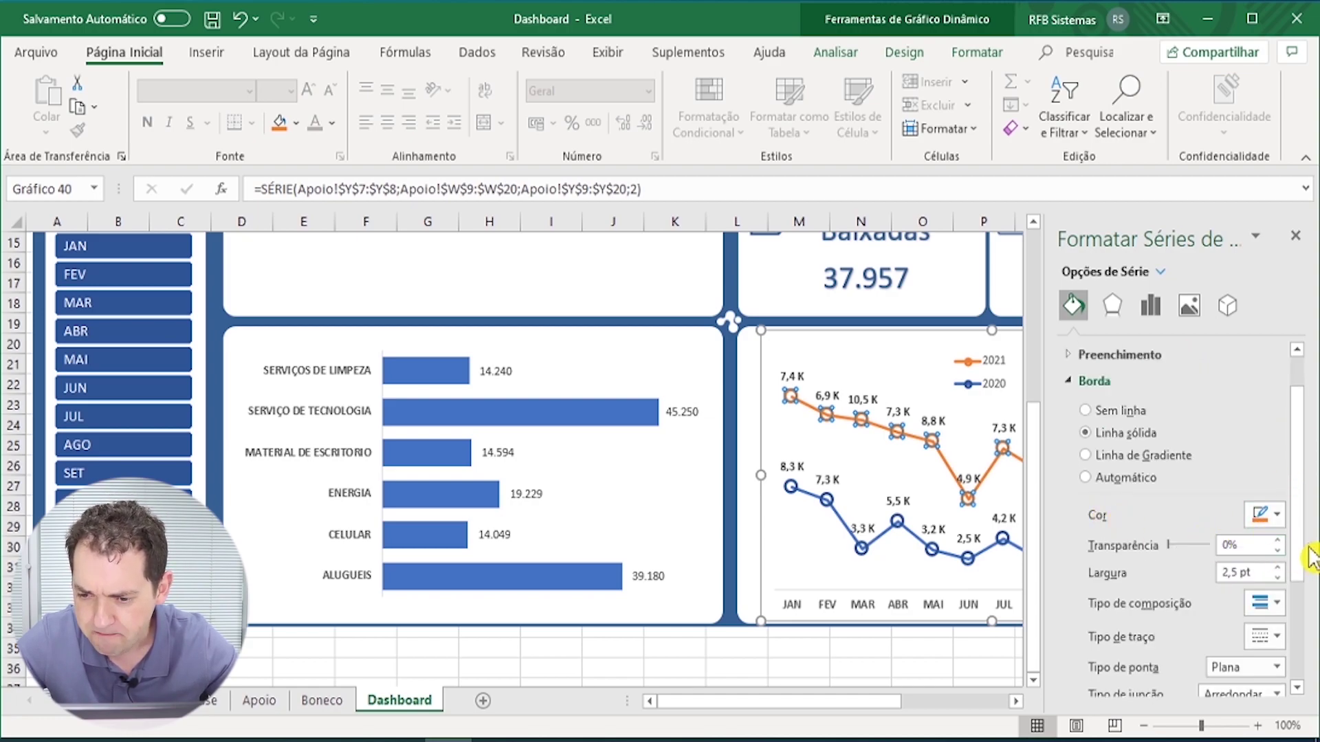
left_click(1277, 568)
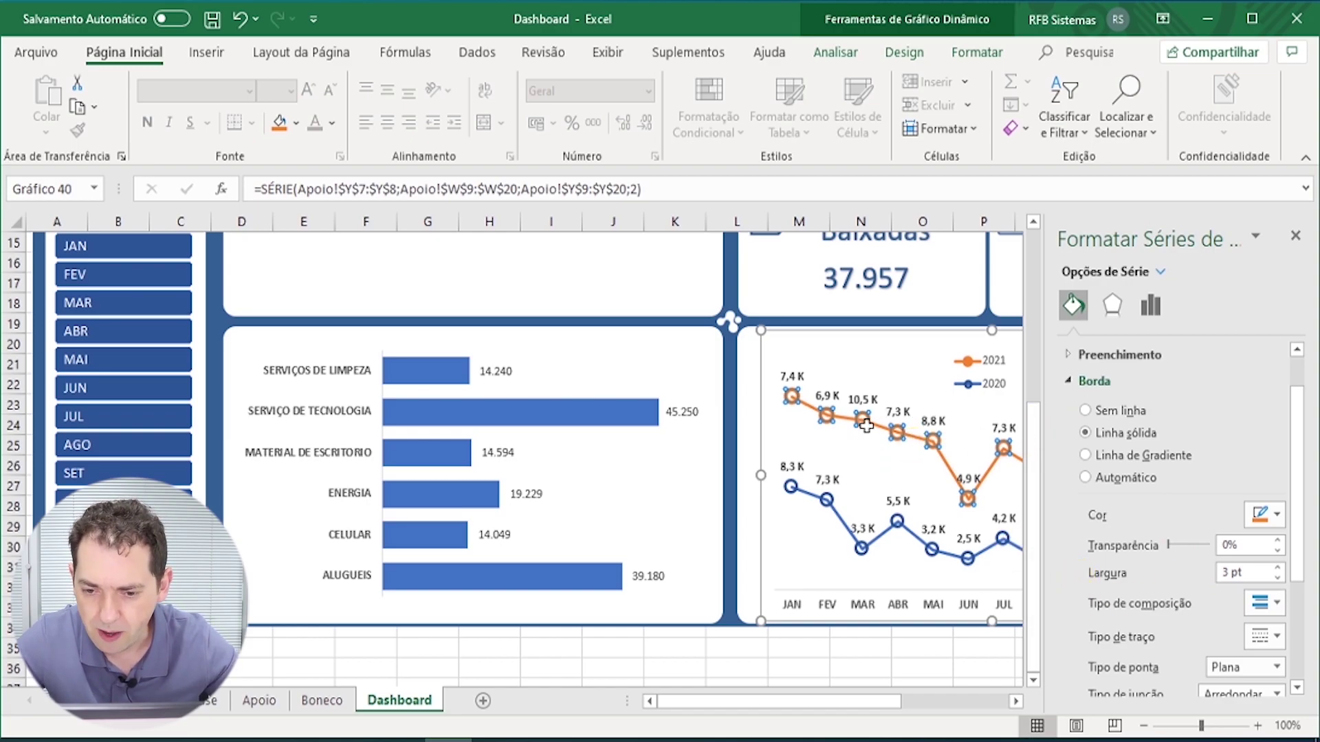
mouse_move(905, 426)
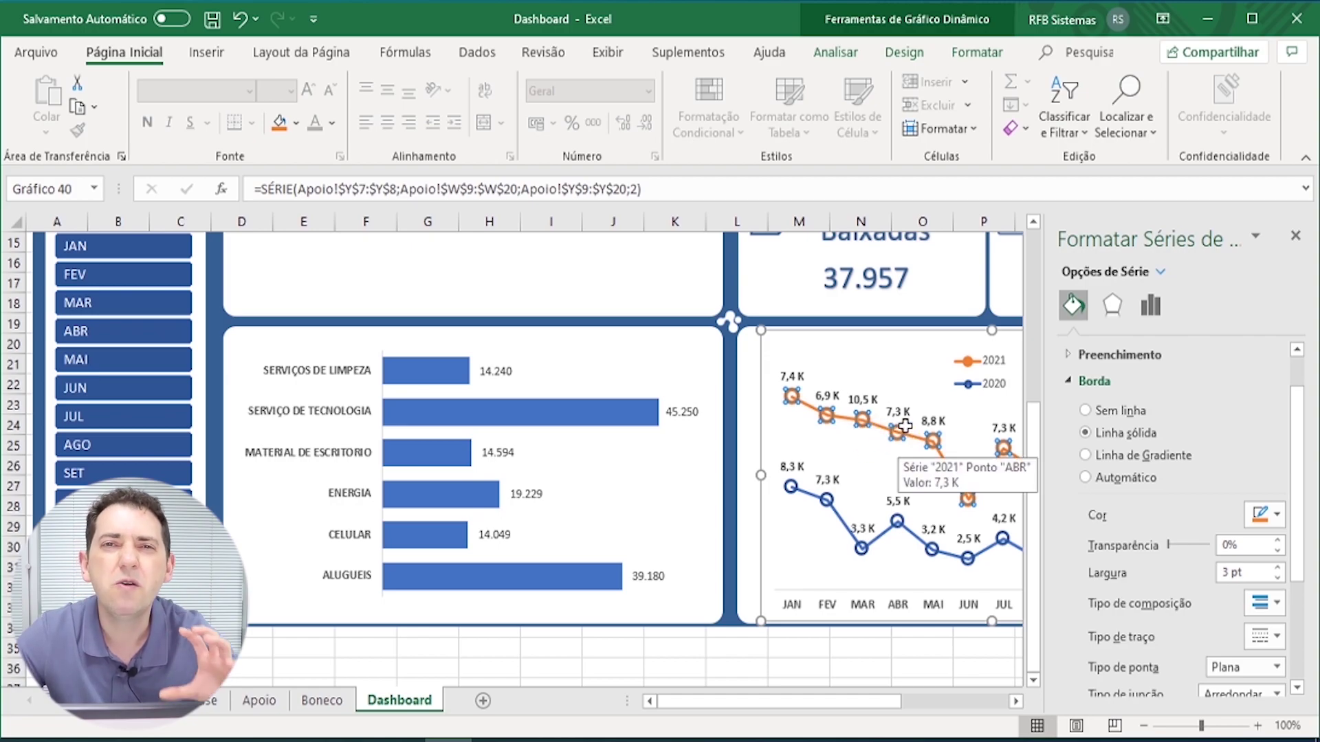
left_click(1074, 358)
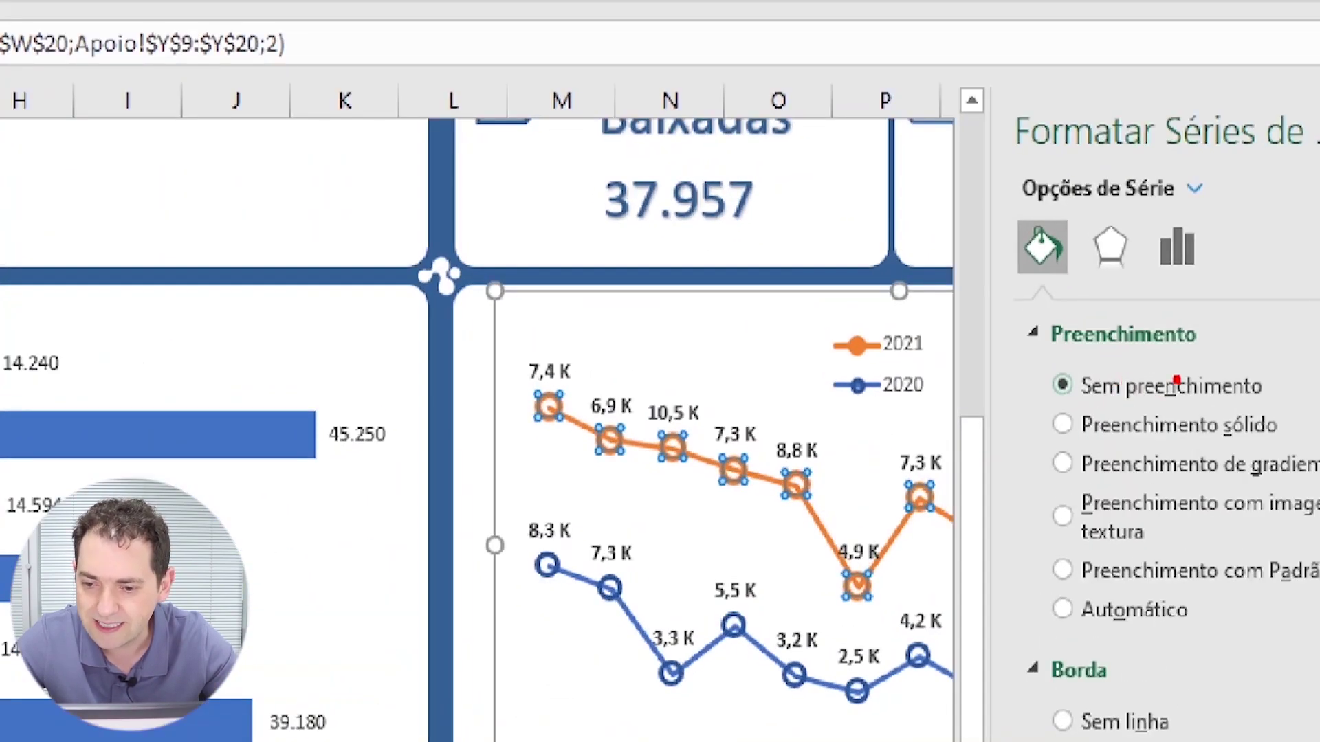
left_click_drag(1195, 368, 1305, 220)
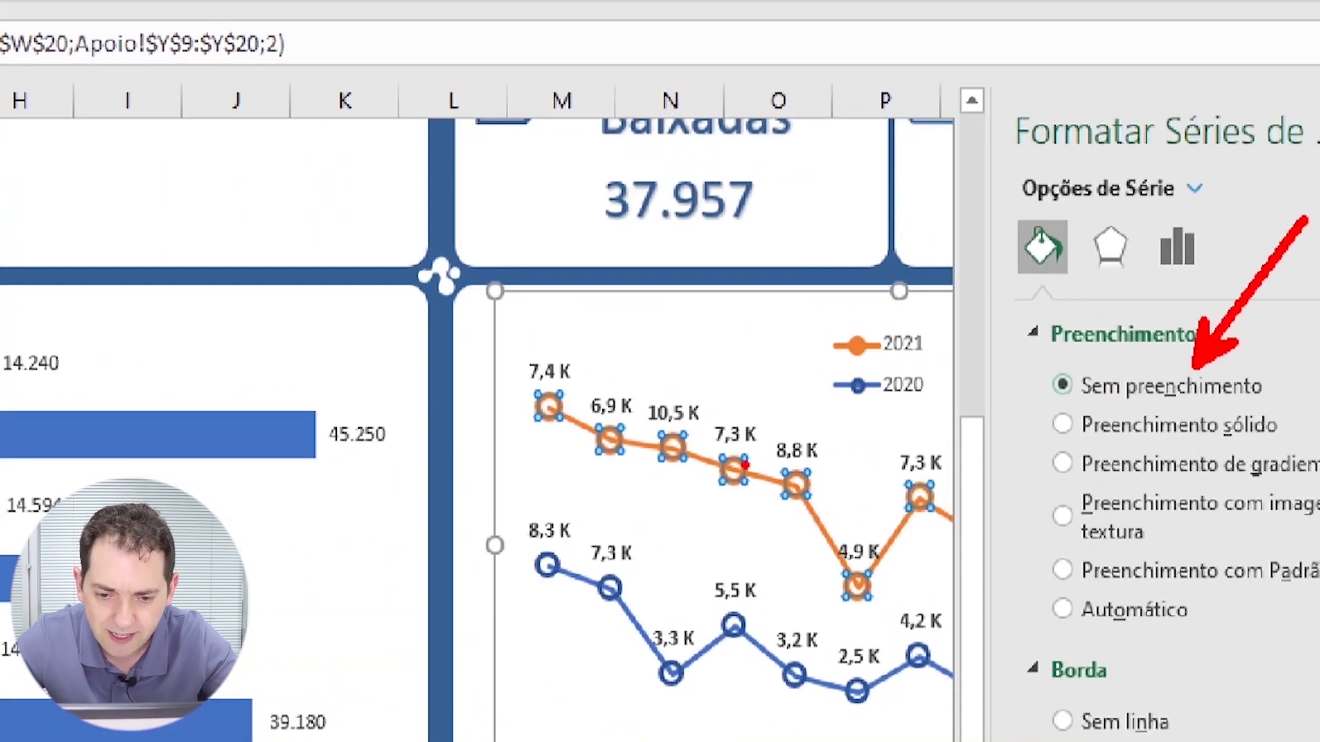
mouse_move(743, 462)
left_mouse_down()
mouse_move(784, 347)
mouse_move(834, 292)
left_mouse_up()
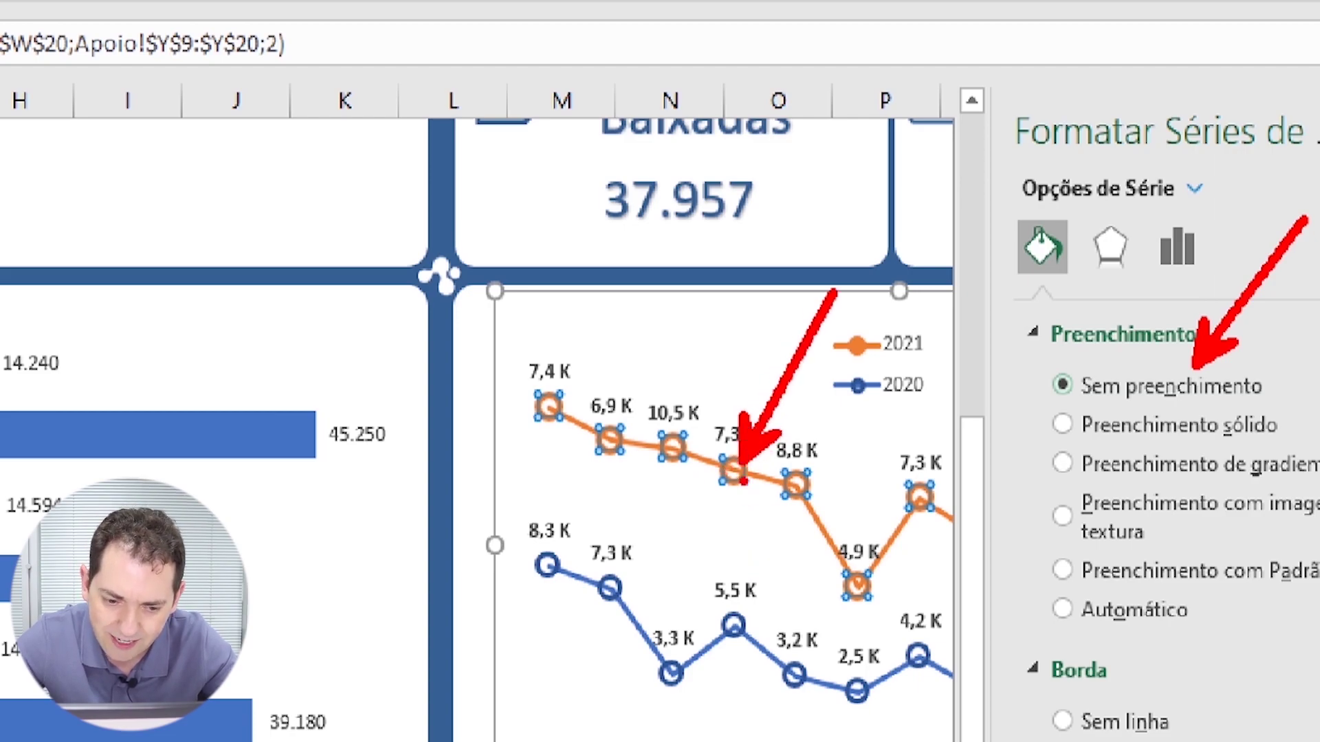
key("Escape")
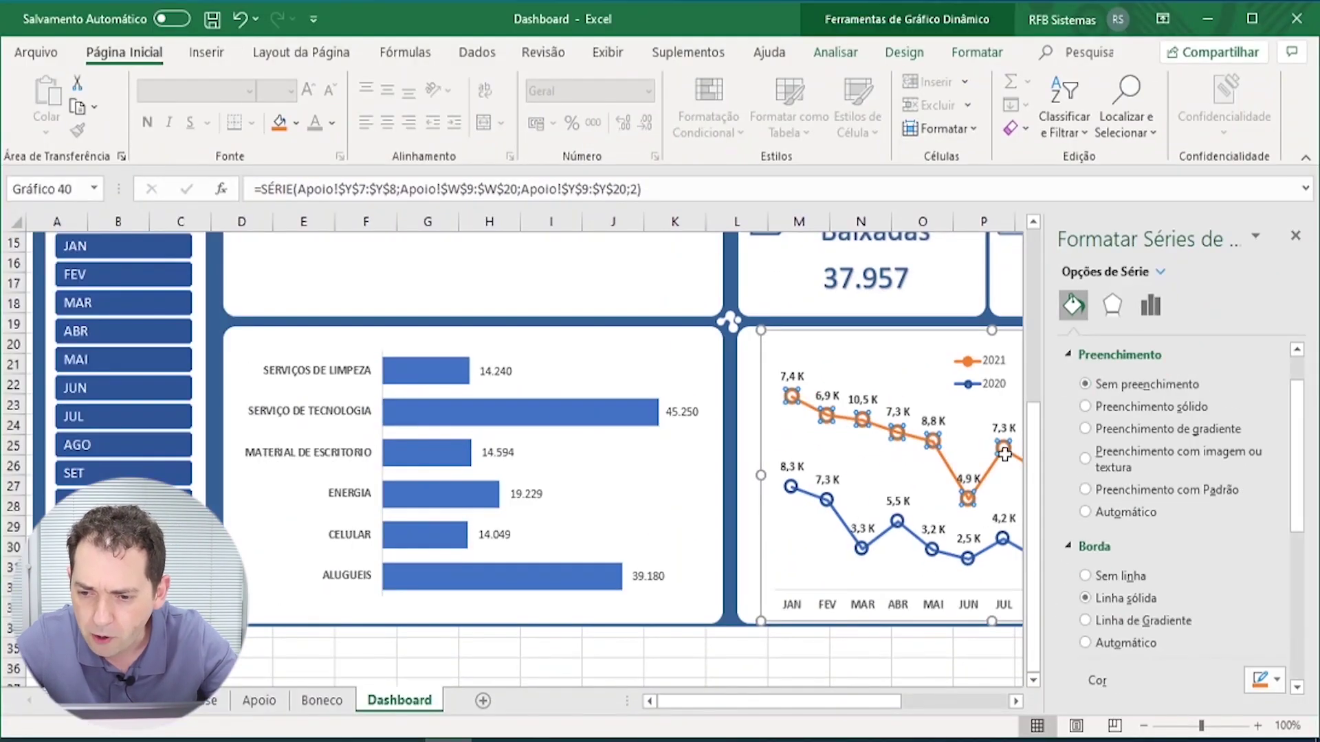
Step: Give the 2021 series' markers a solid white fill and collapse the fill options
left_click(1087, 407)
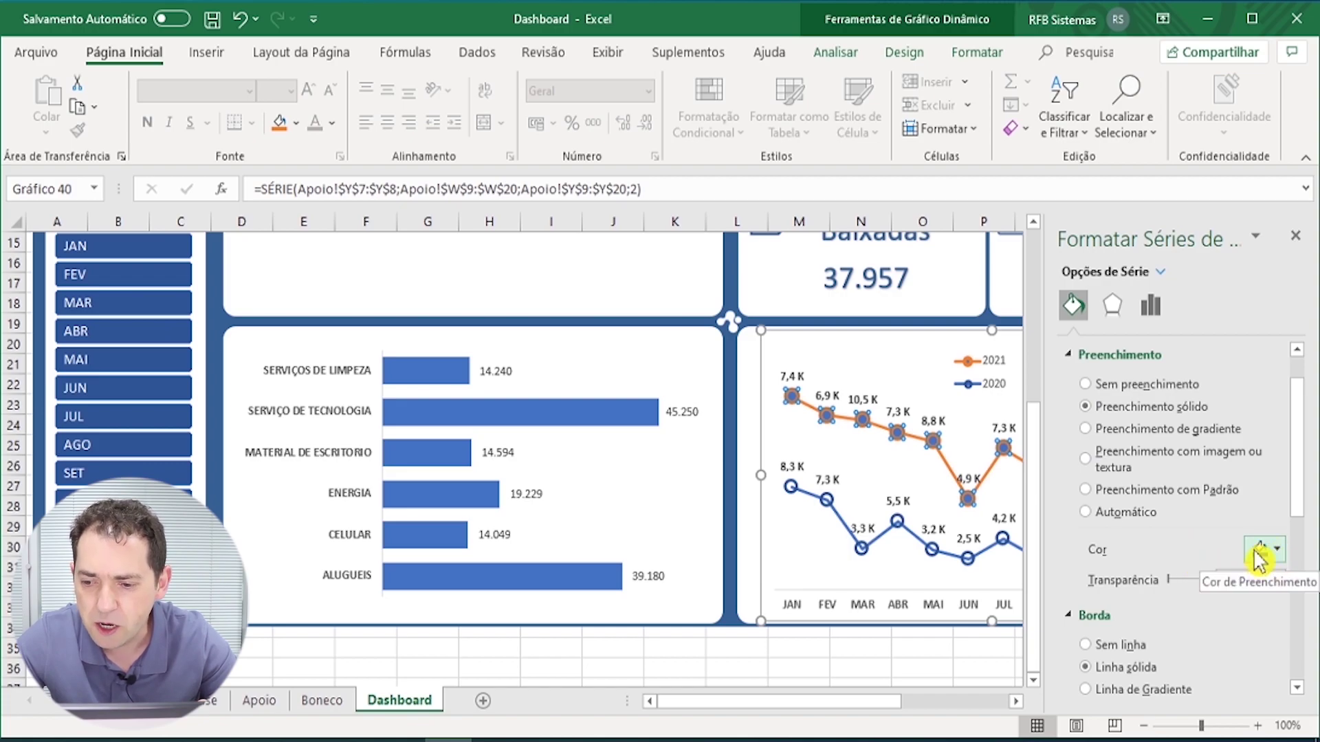
left_click(1275, 552)
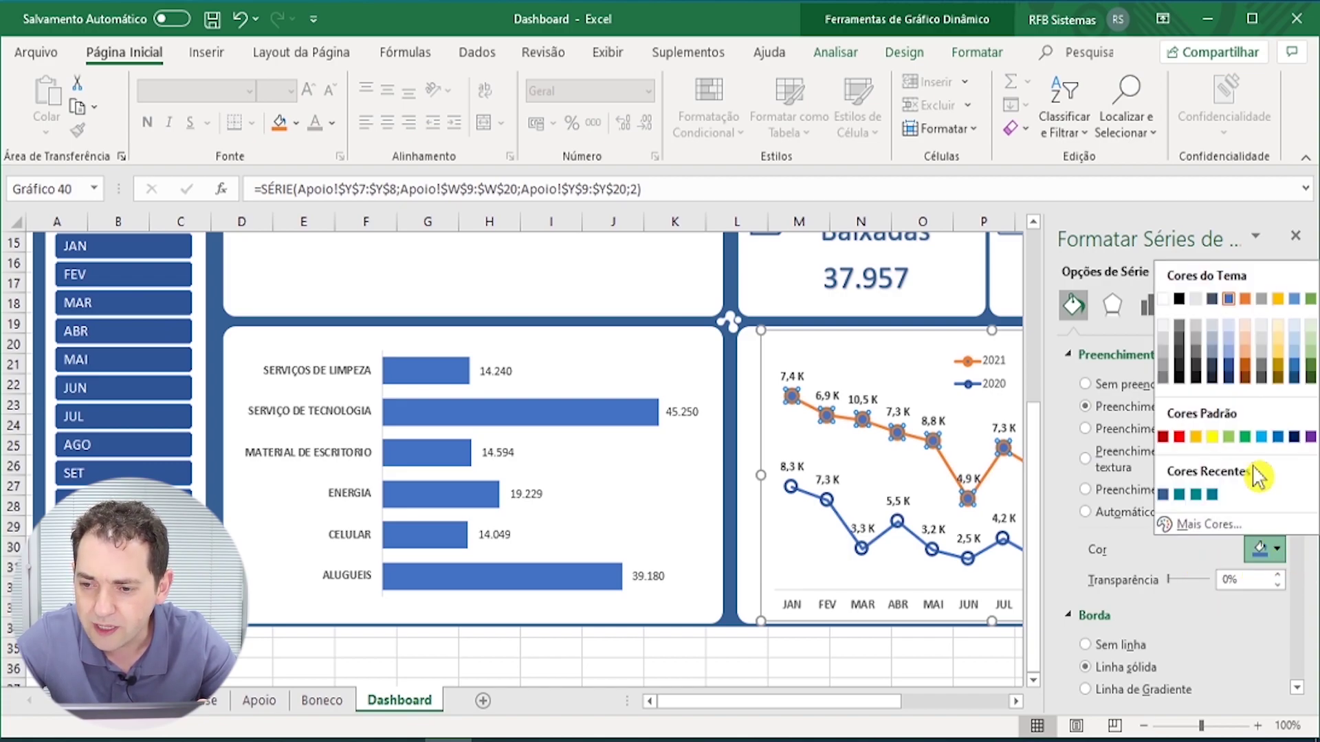
left_click(1169, 299)
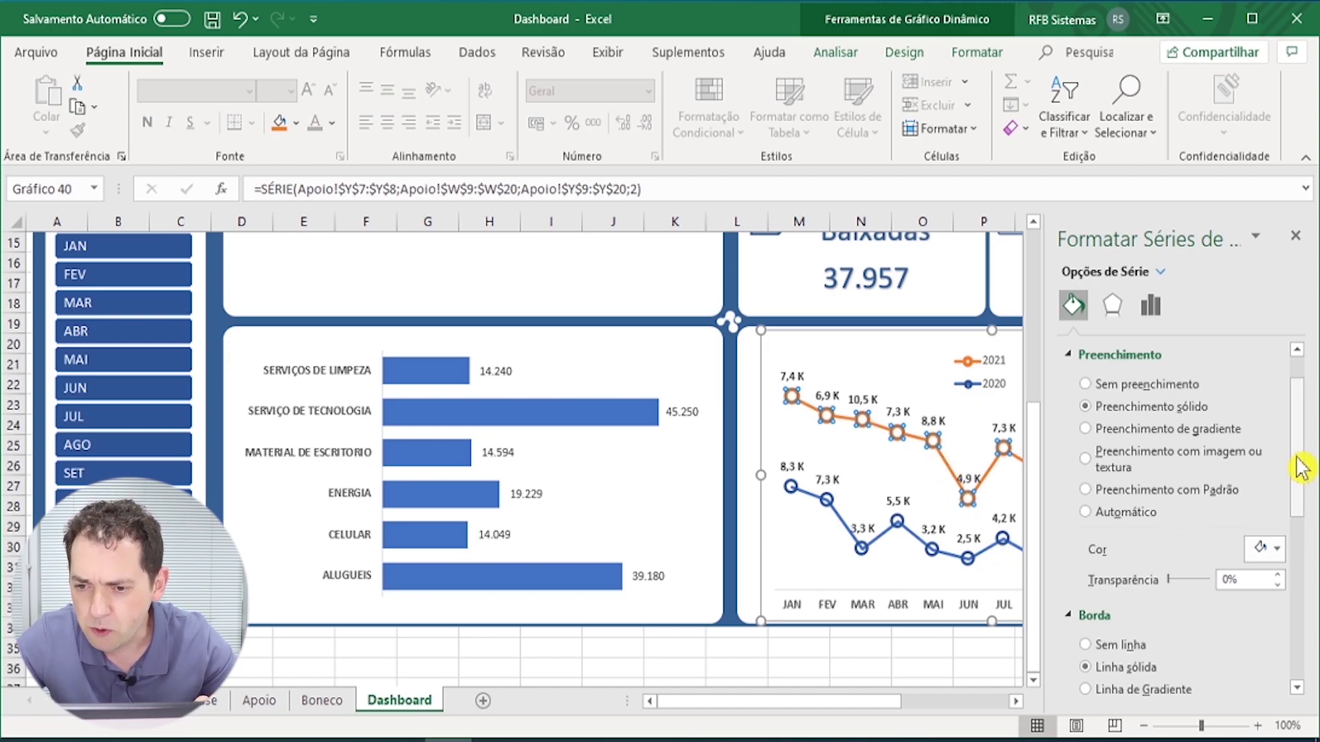
left_click_drag(1301, 469, 1298, 443)
left_click(1193, 407)
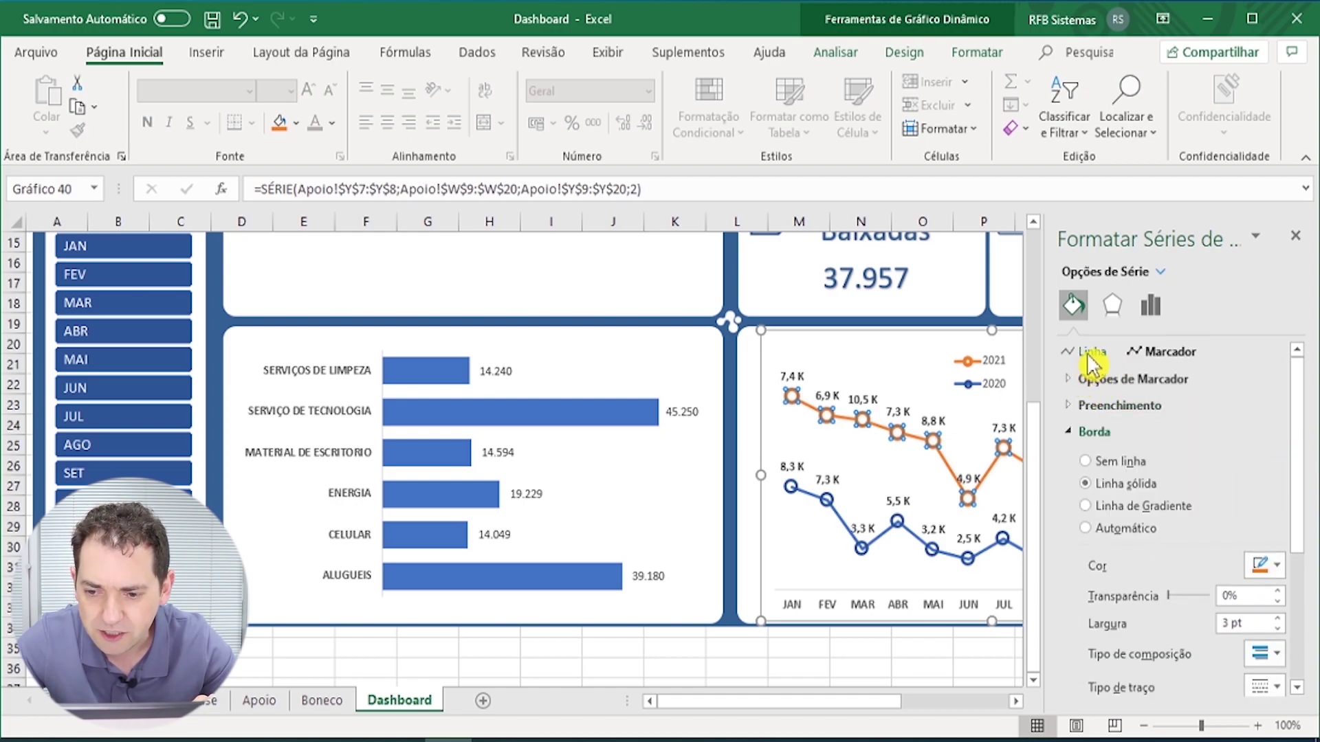
Step: Set the 2021 series' line width to 2,75 pt and its colour to the dark green theme shade
left_click(1090, 353)
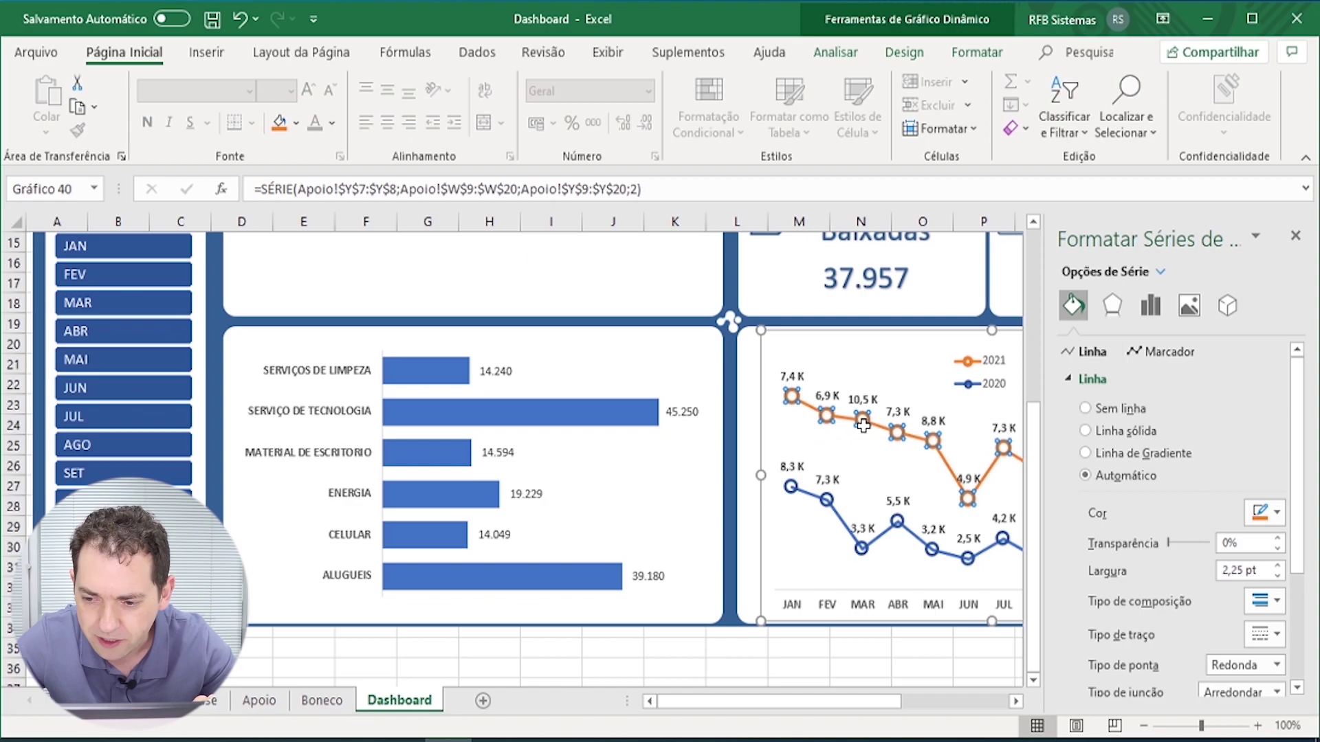
left_click(1280, 565)
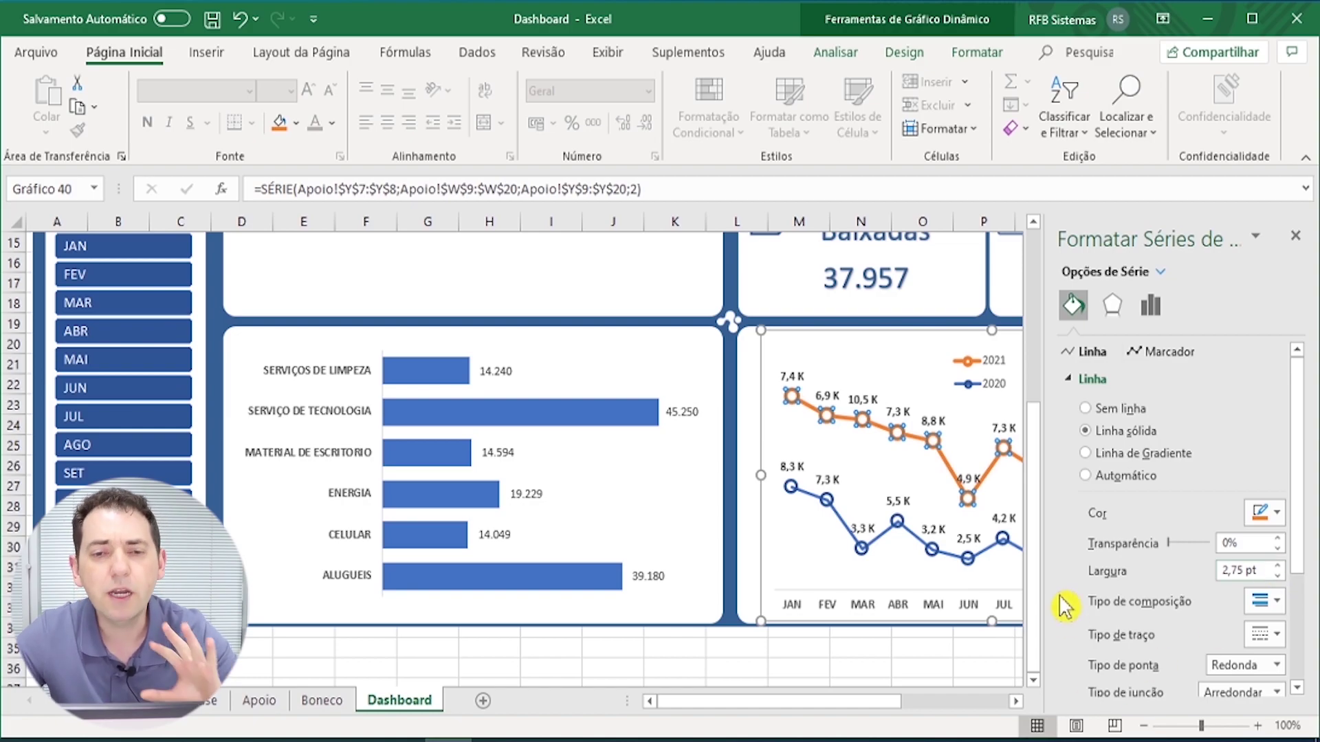
left_click(1273, 516)
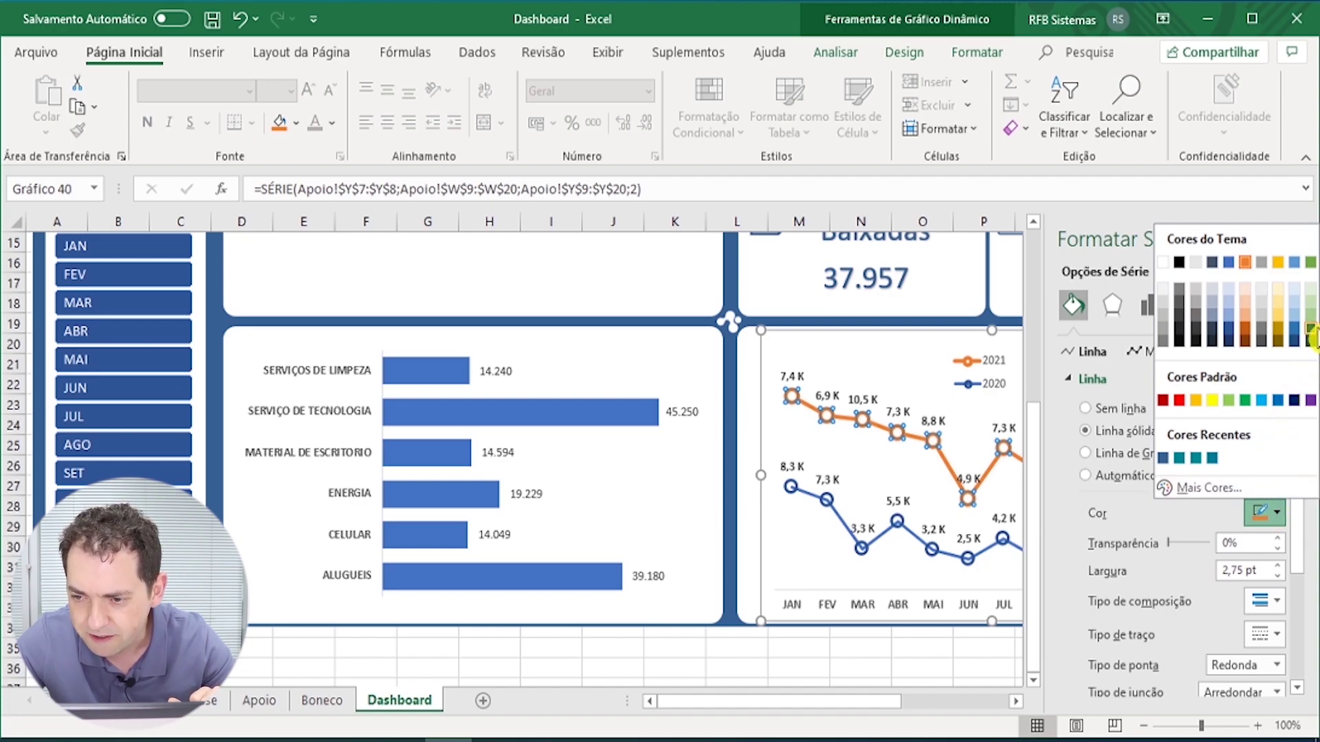
left_click(1310, 332)
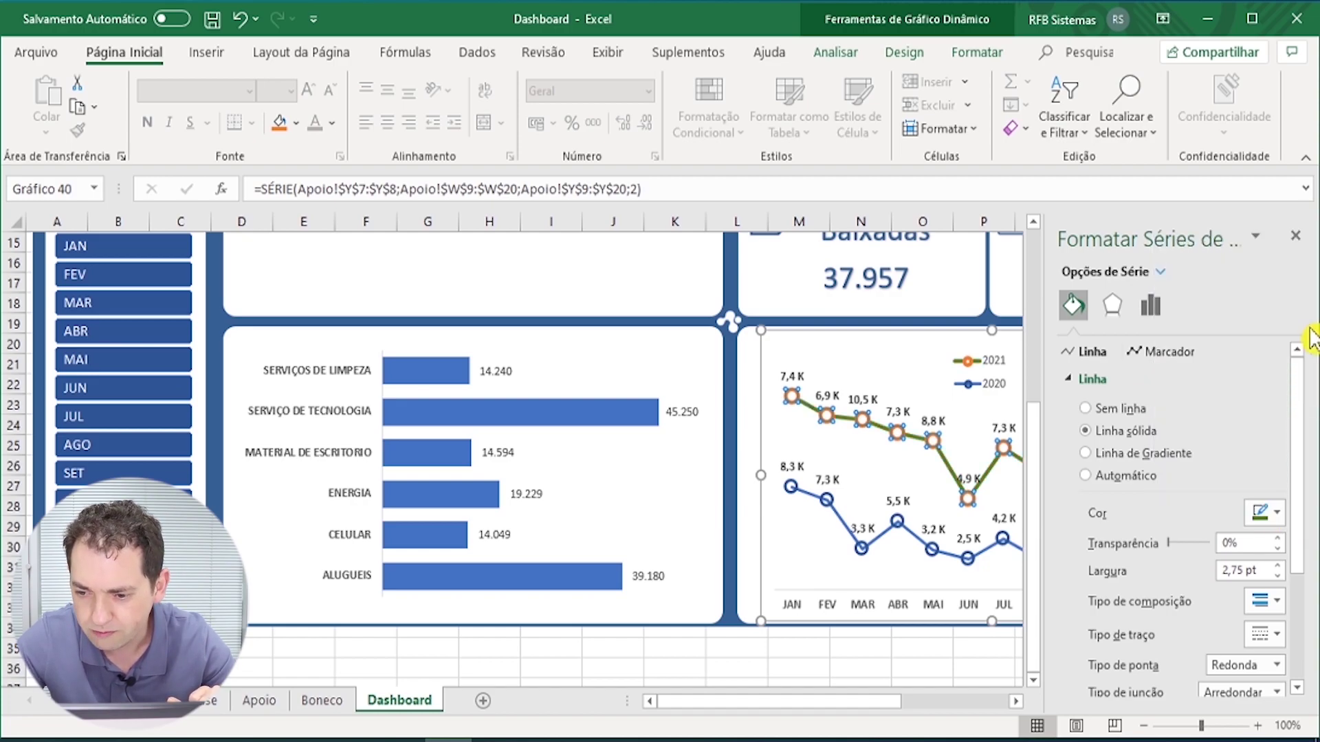
Step: Change the marker border colour of the 2021 series to the same dark green theme shade as its line
left_click(1161, 354)
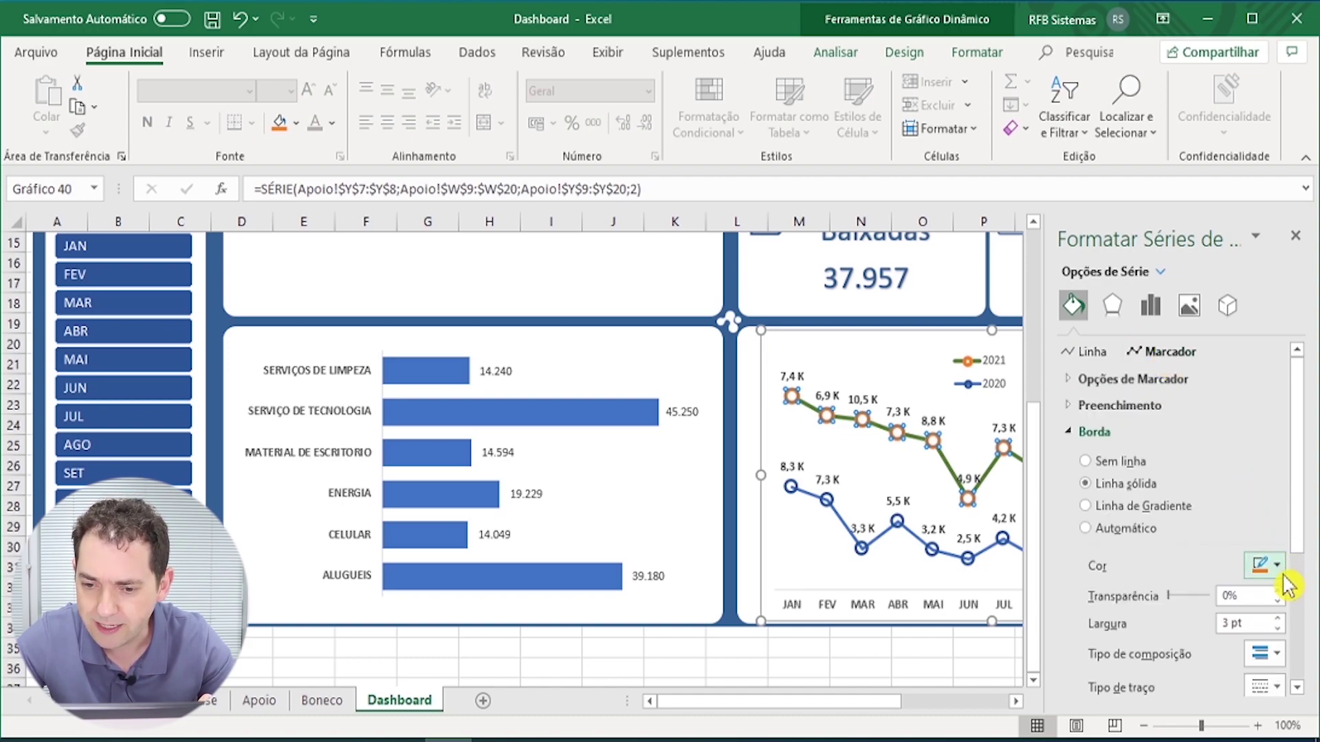
left_click(1272, 566)
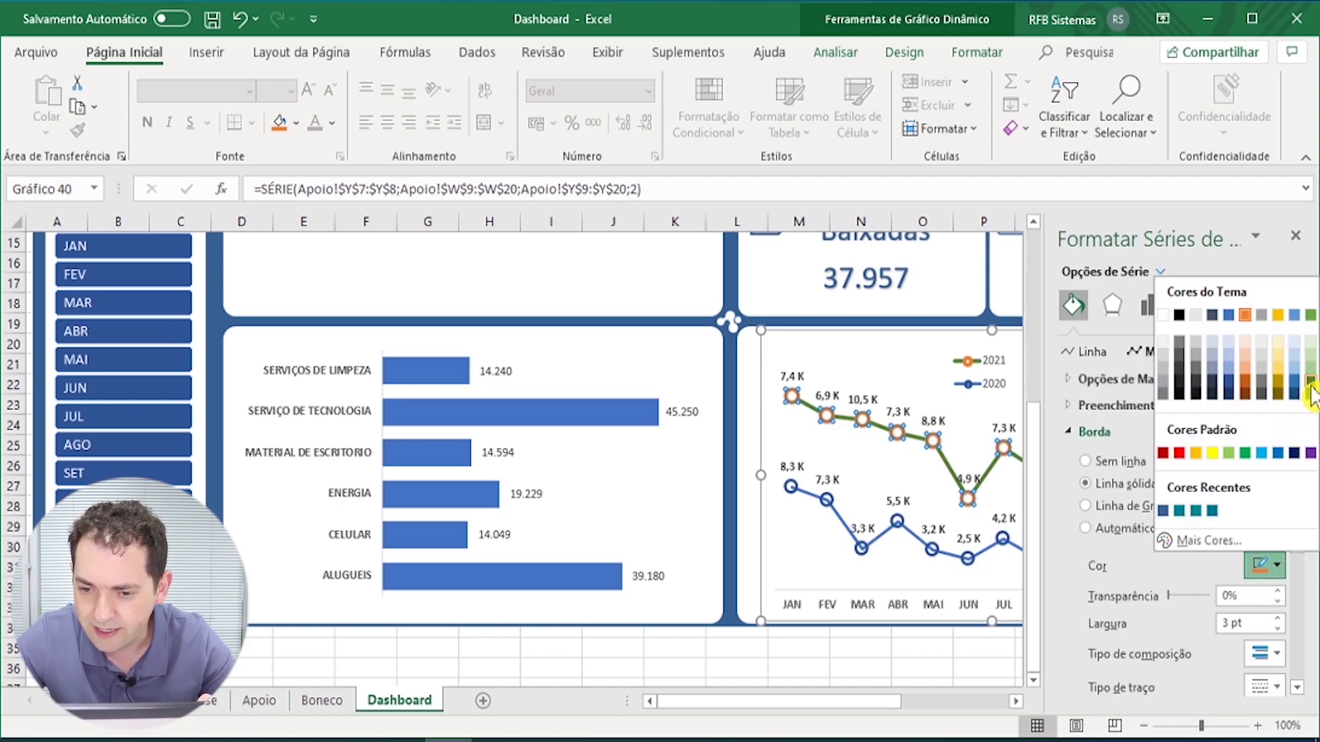
left_click(1309, 382)
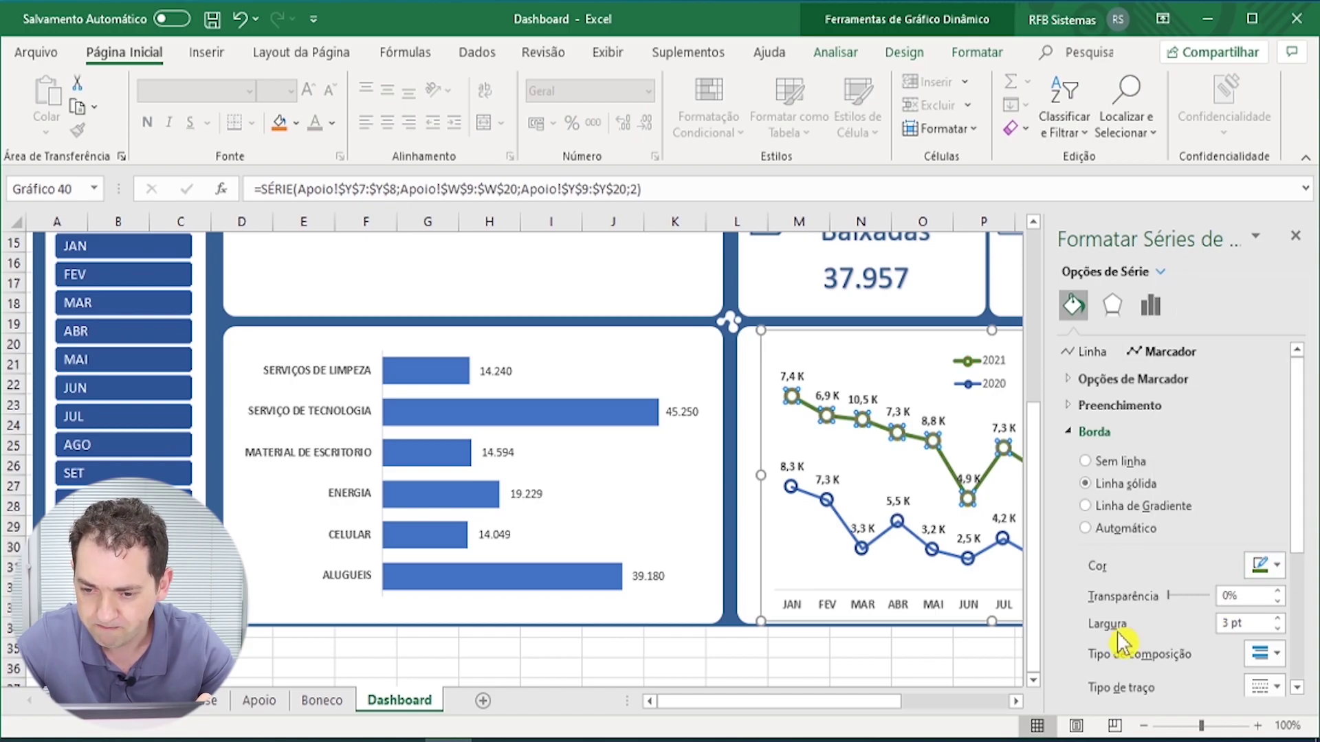
Step: Give the data labels of the 2021 series in the line chart a solid white fill
left_click(1296, 236)
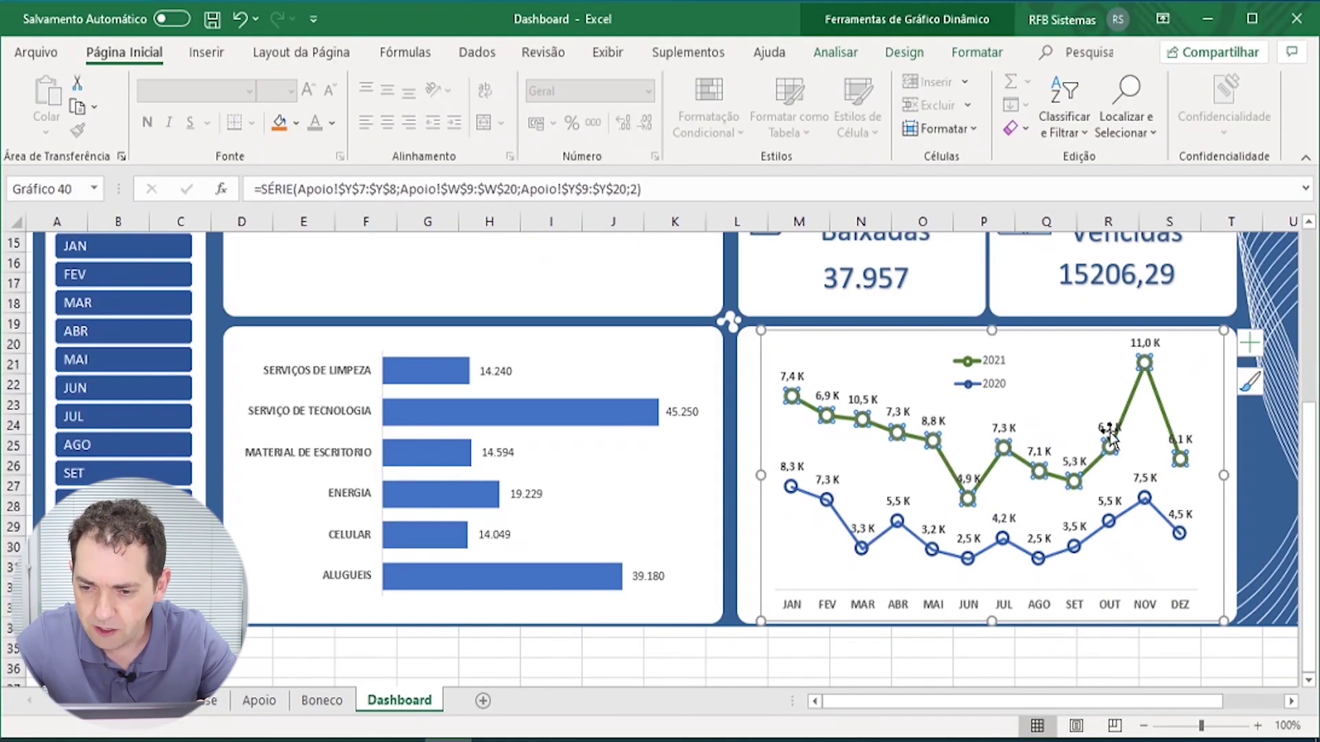
left_click(1107, 430)
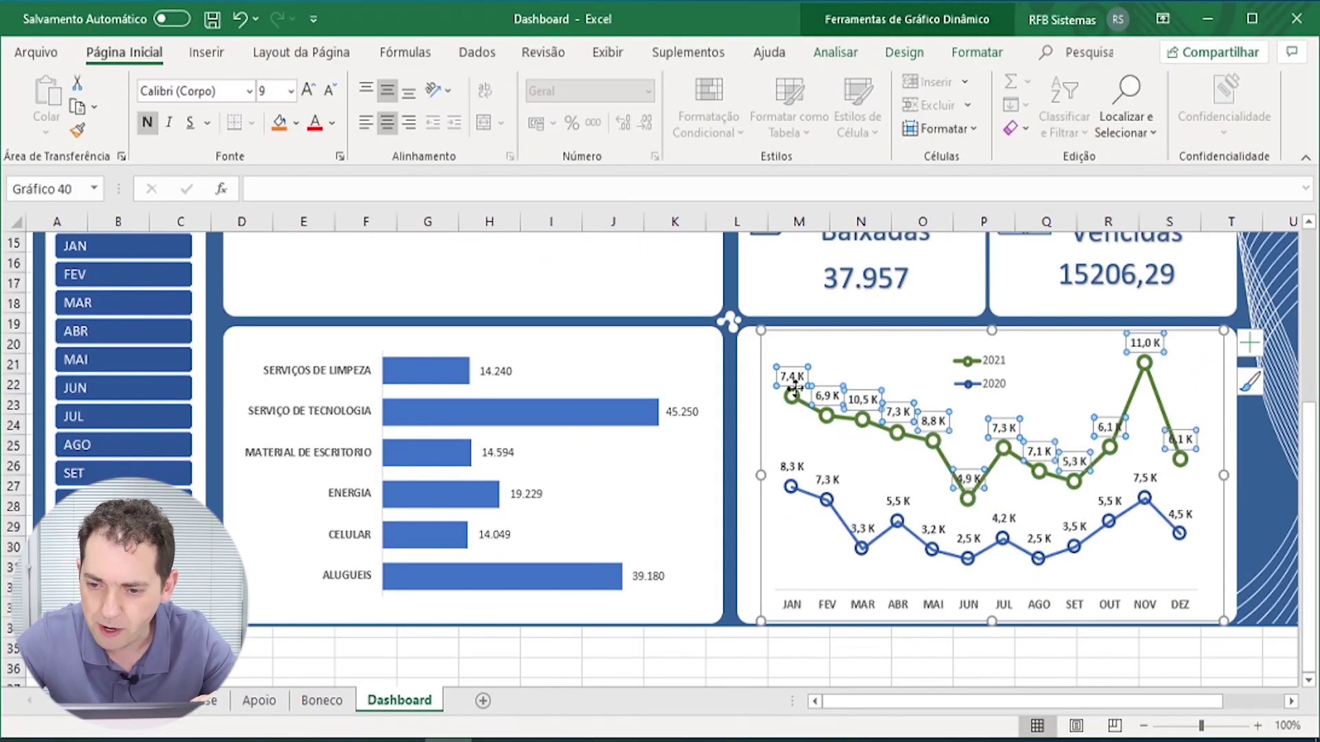
right_click(1112, 431)
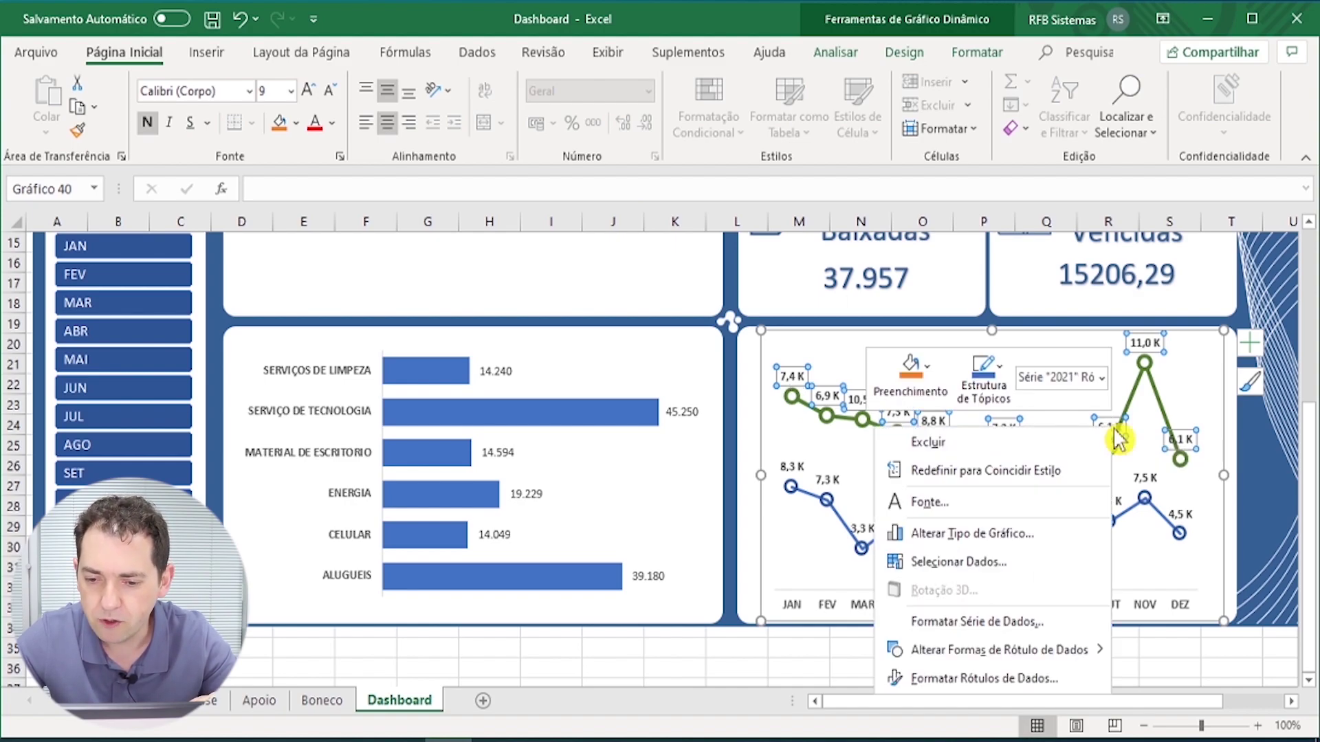
right_click(944, 435)
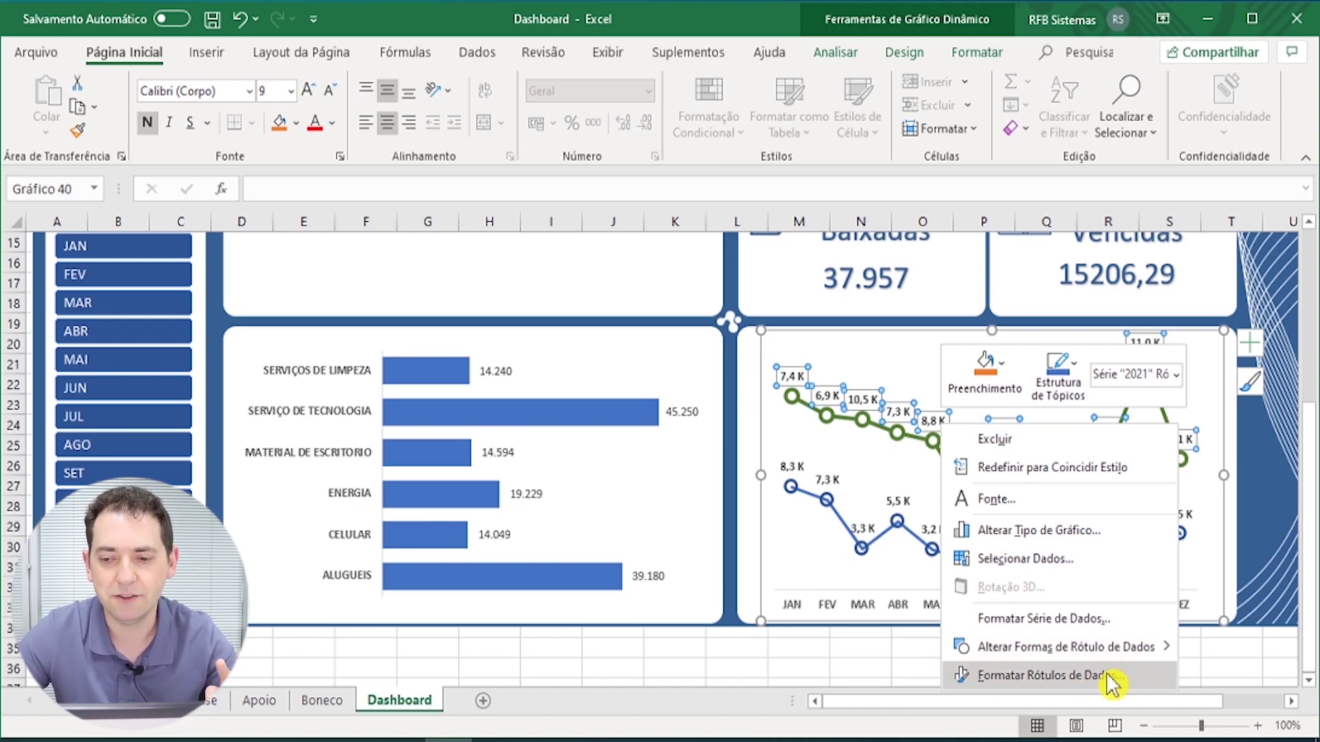
left_click(812, 664)
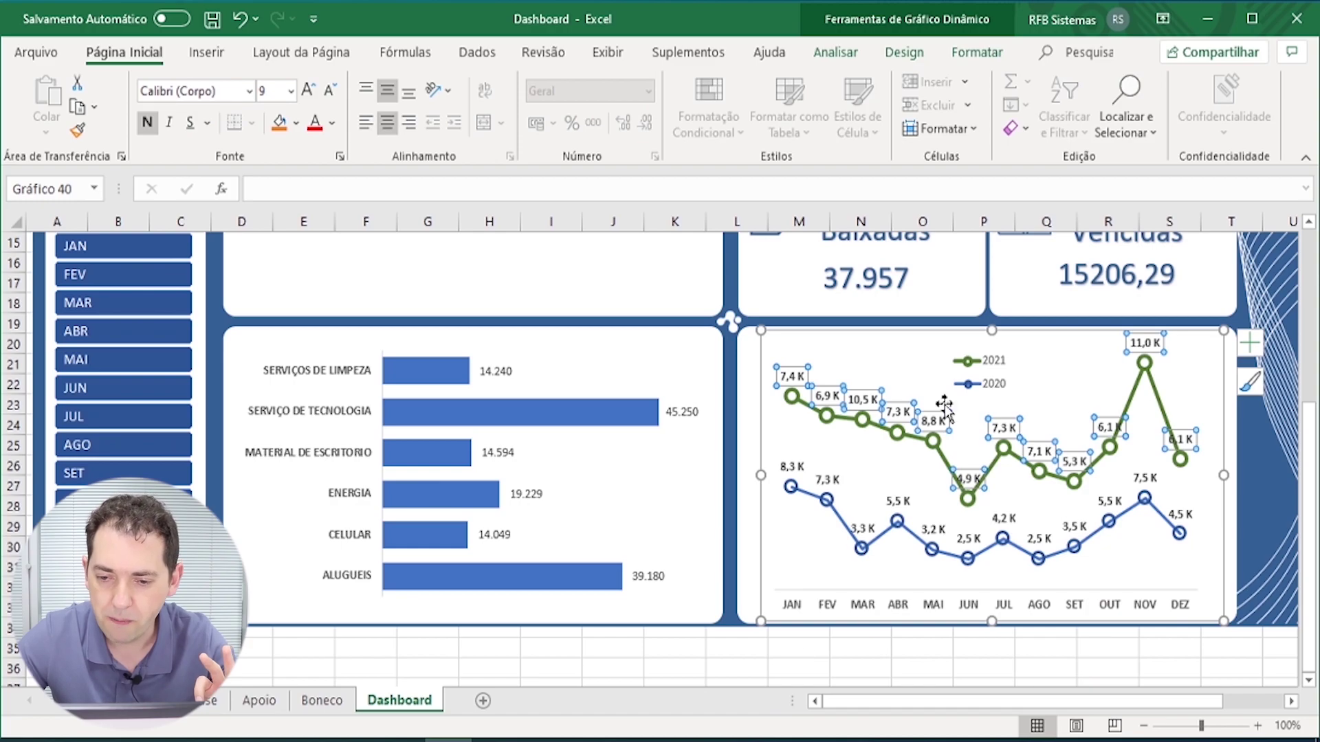
right_click(936, 420)
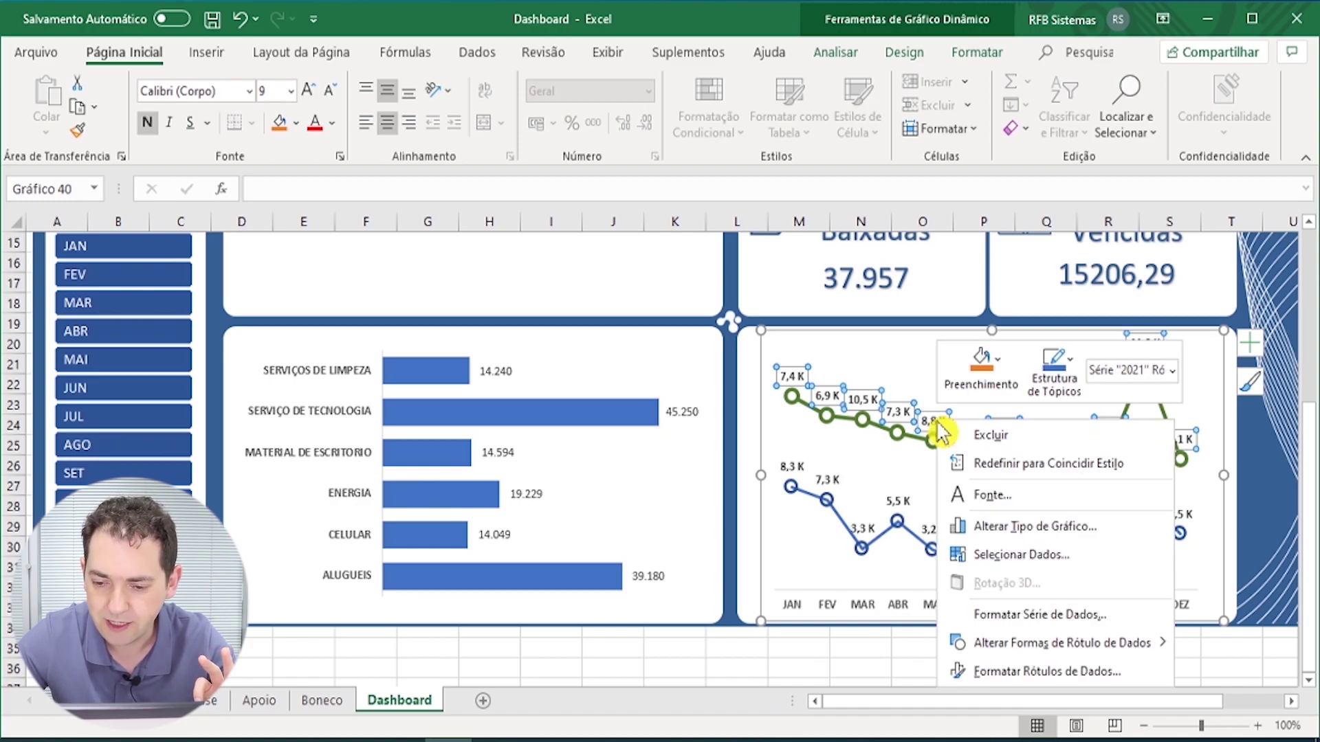
left_click(1031, 671)
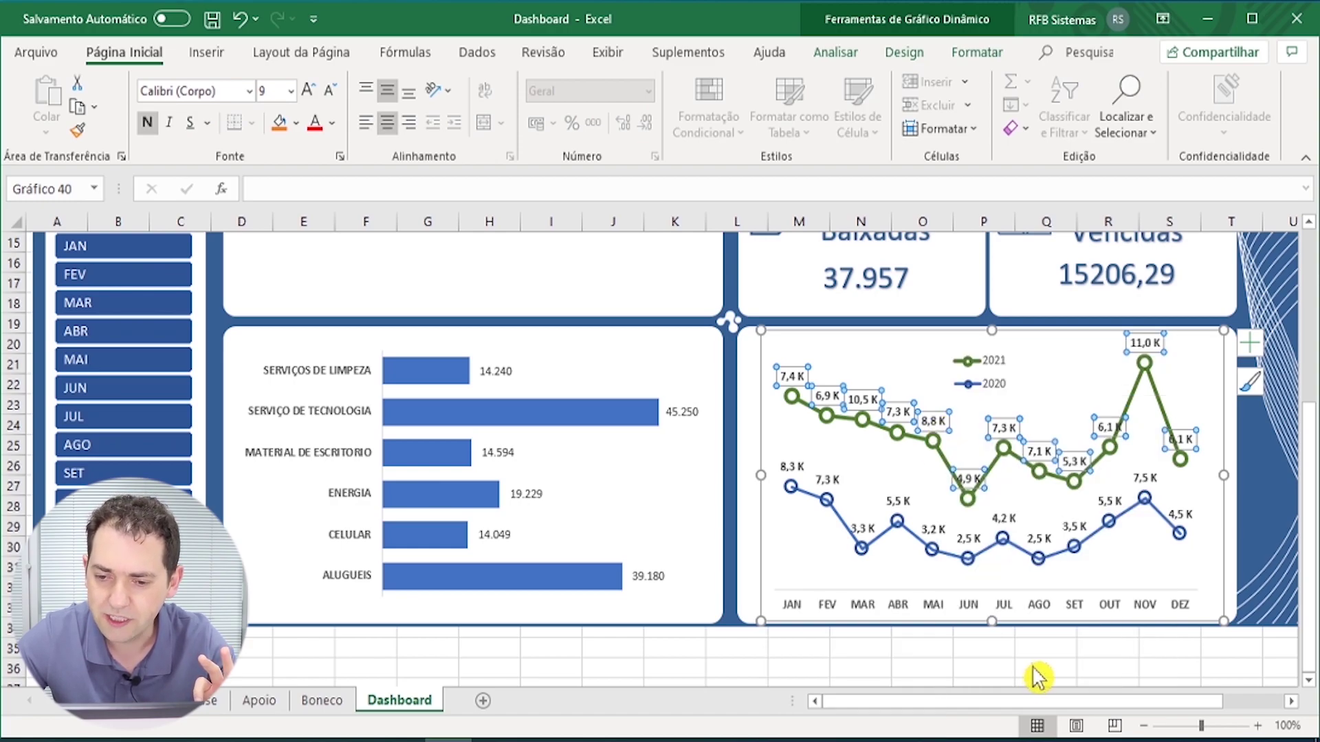
left_click(1074, 310)
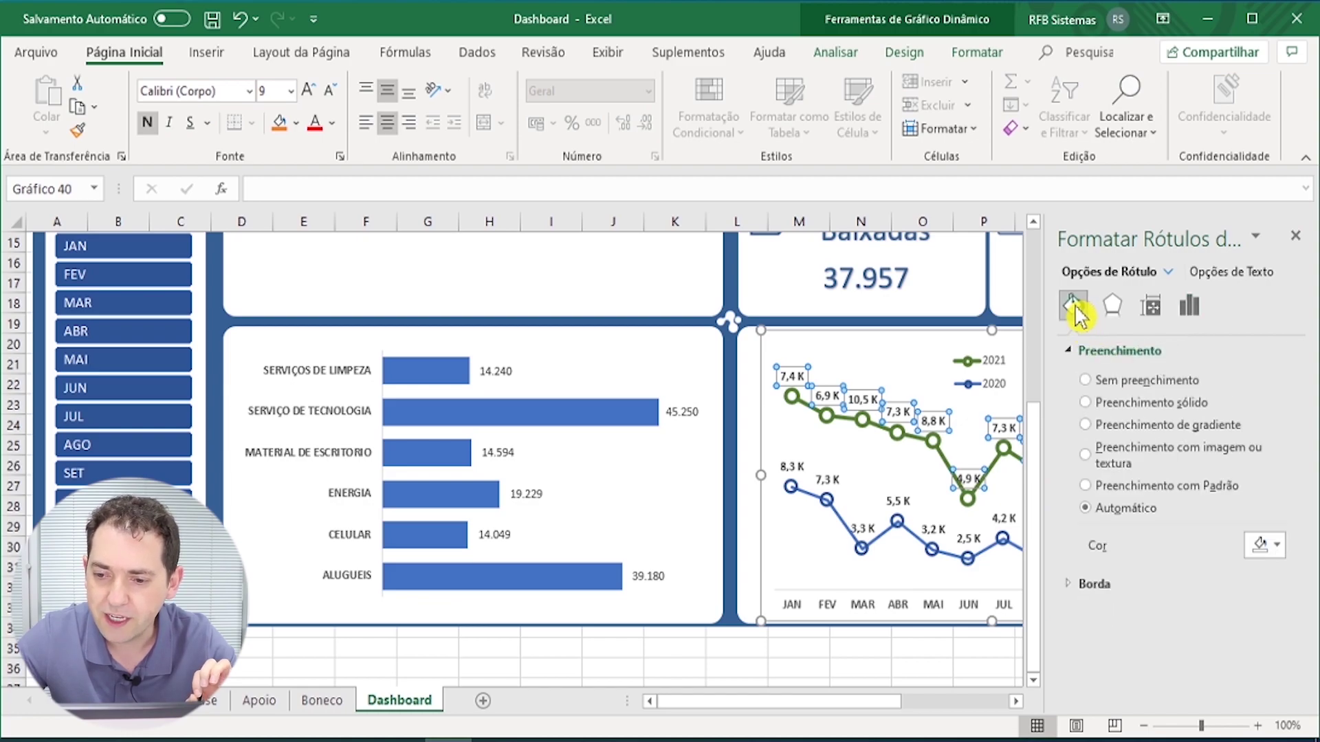
left_click(1090, 404)
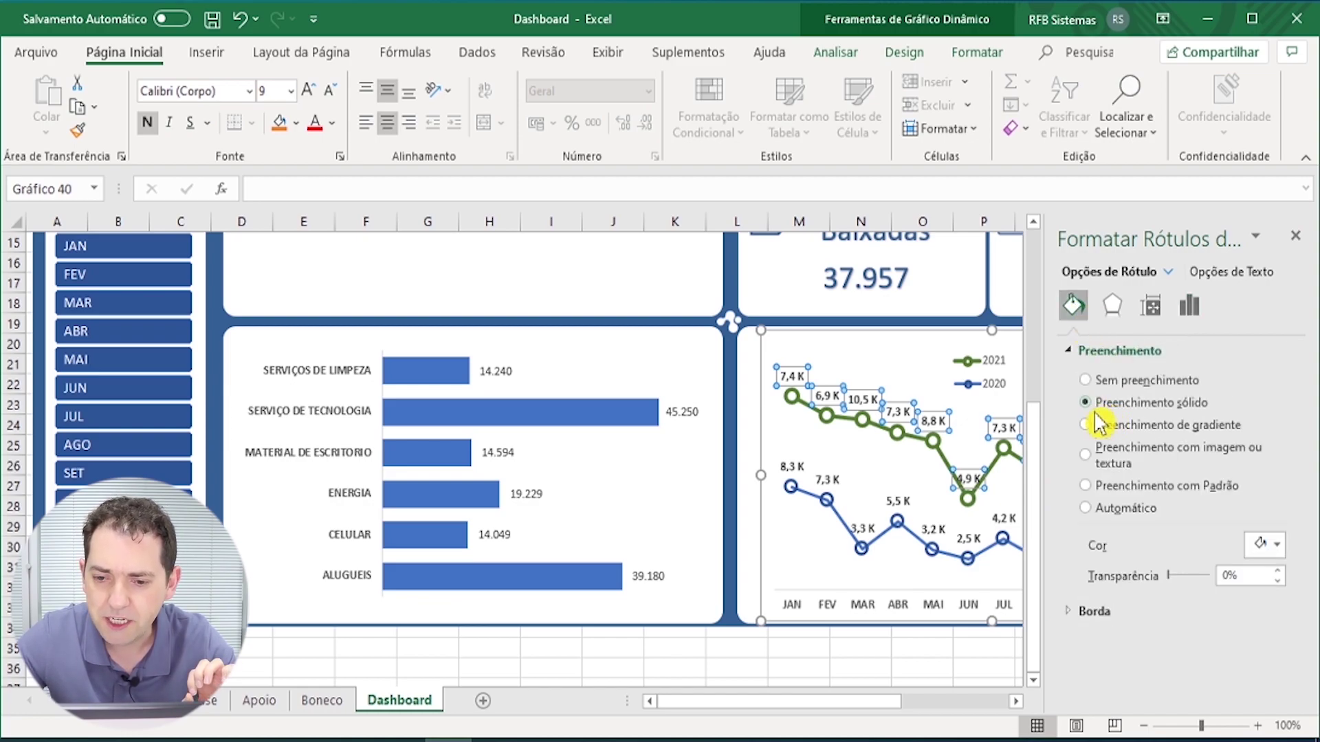
left_click(1284, 554)
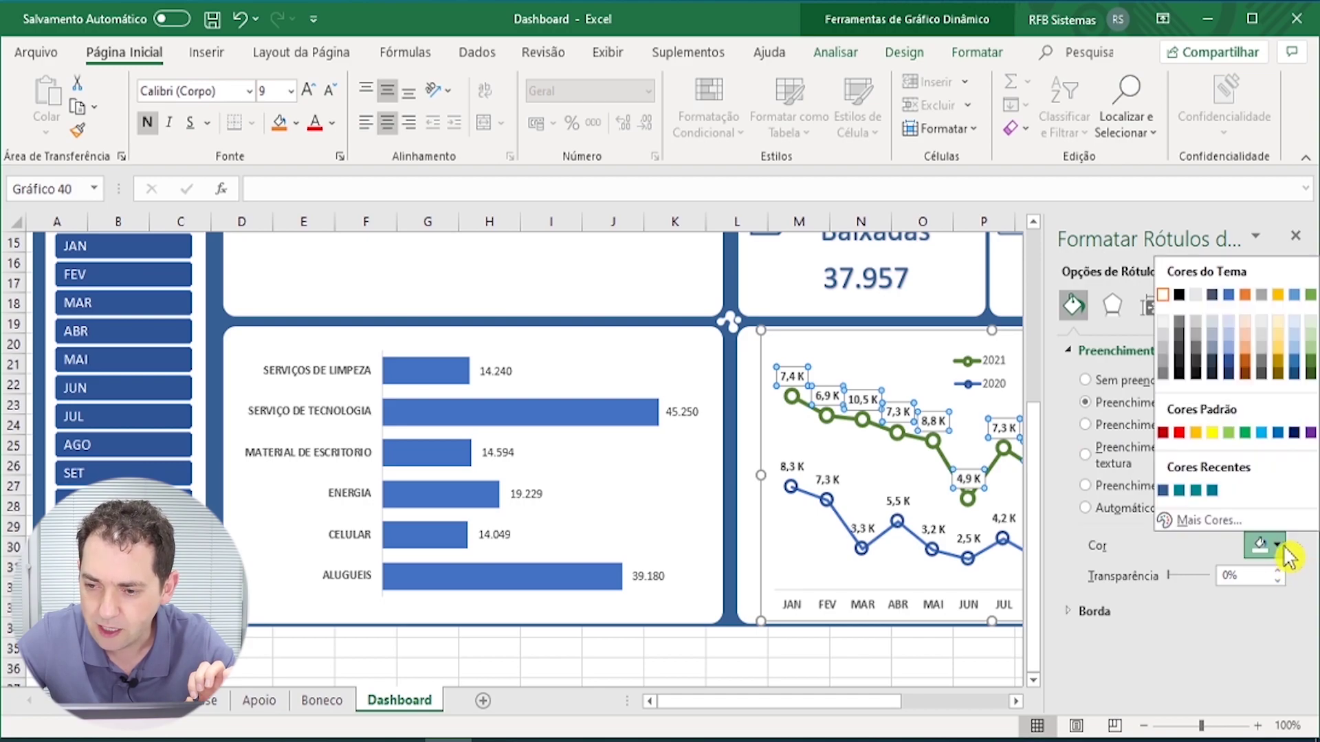
left_click(1240, 306)
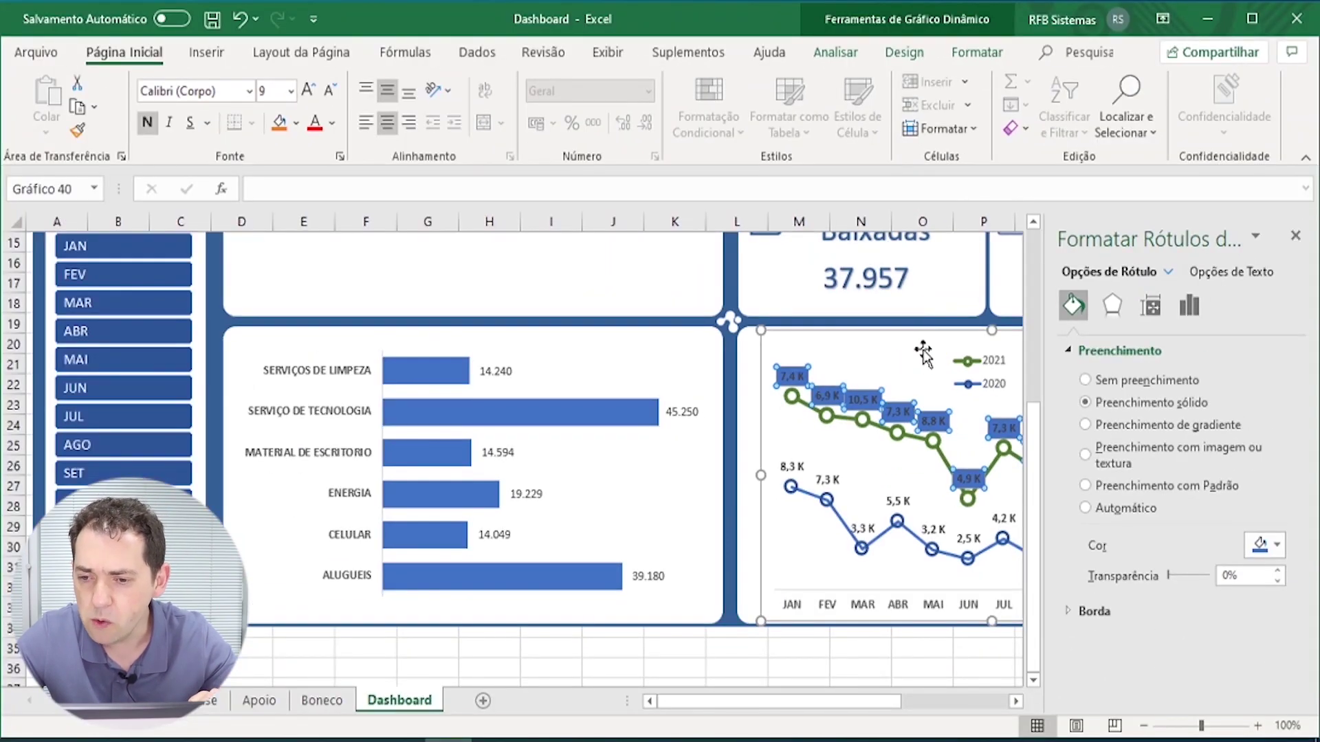
left_click(1268, 547)
left_click(1175, 310)
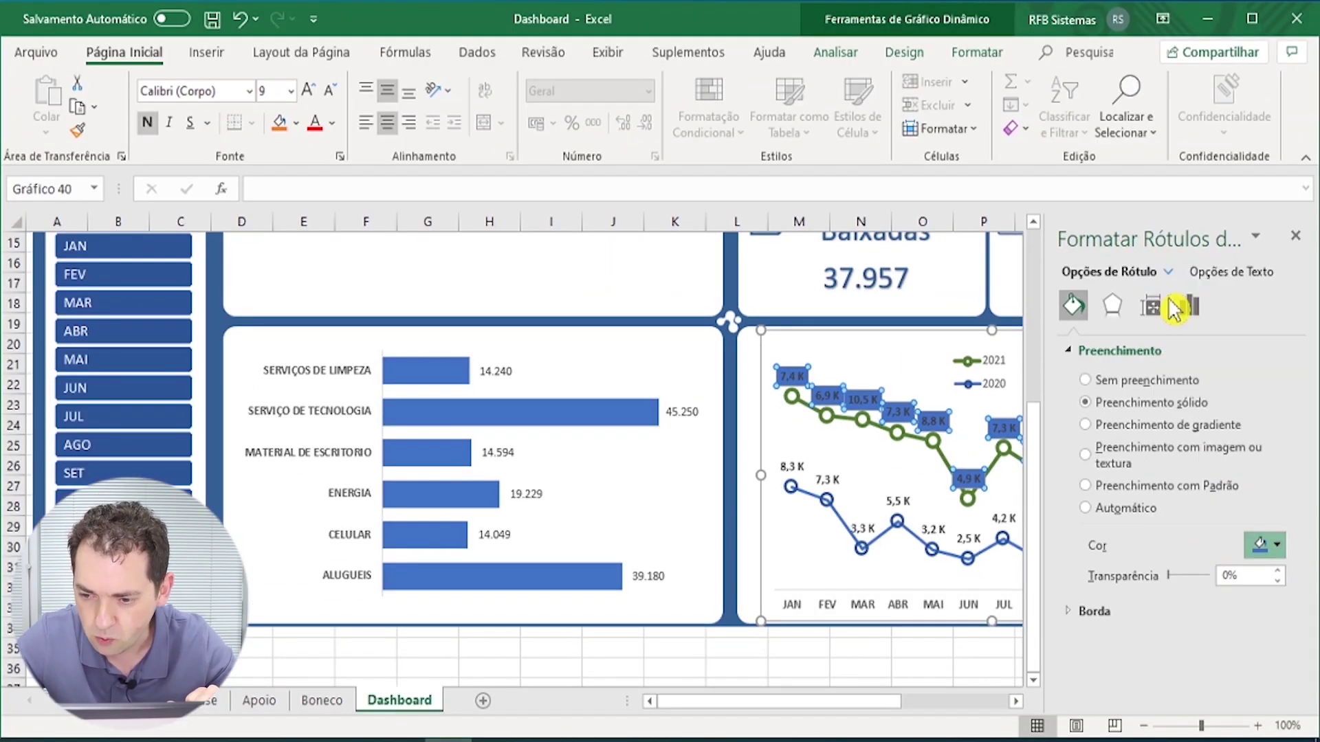
Step: Set the label fill transparency of the 2021 series to 50% and deselect the chart
double_click(1230, 576)
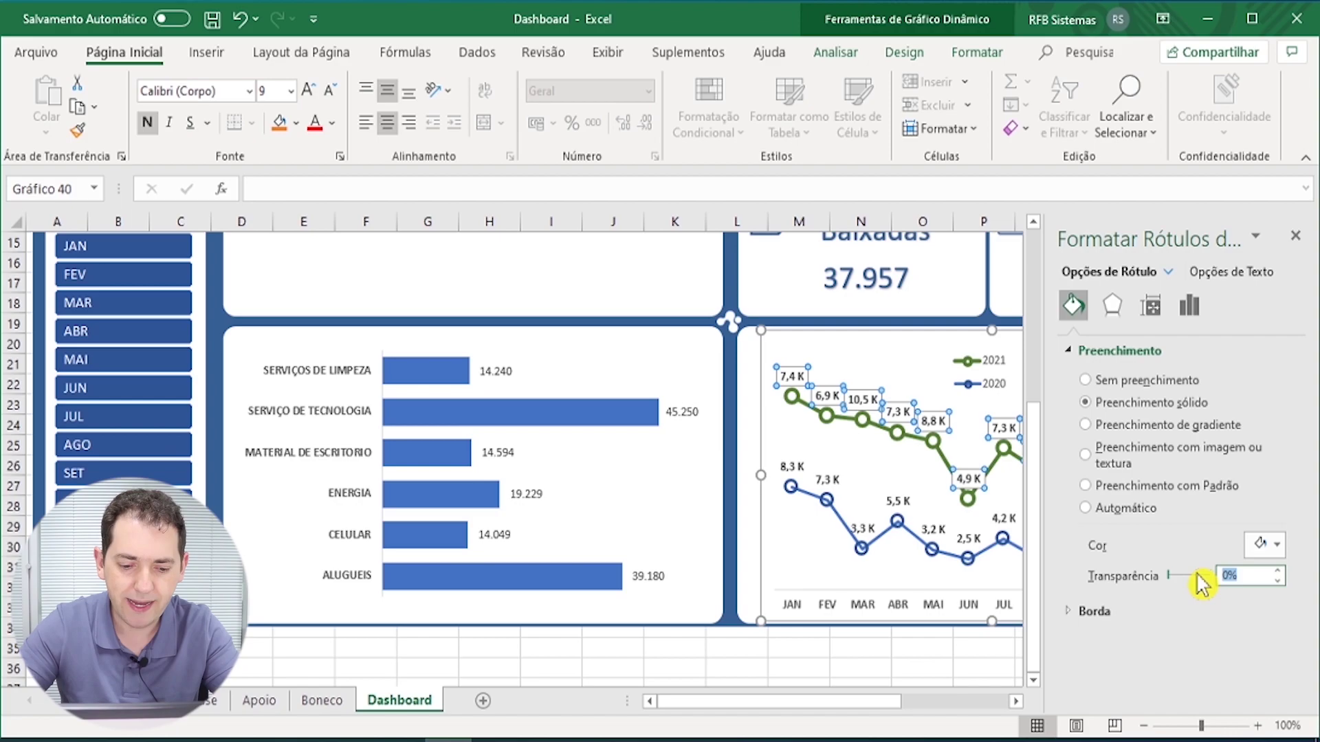
type("5")
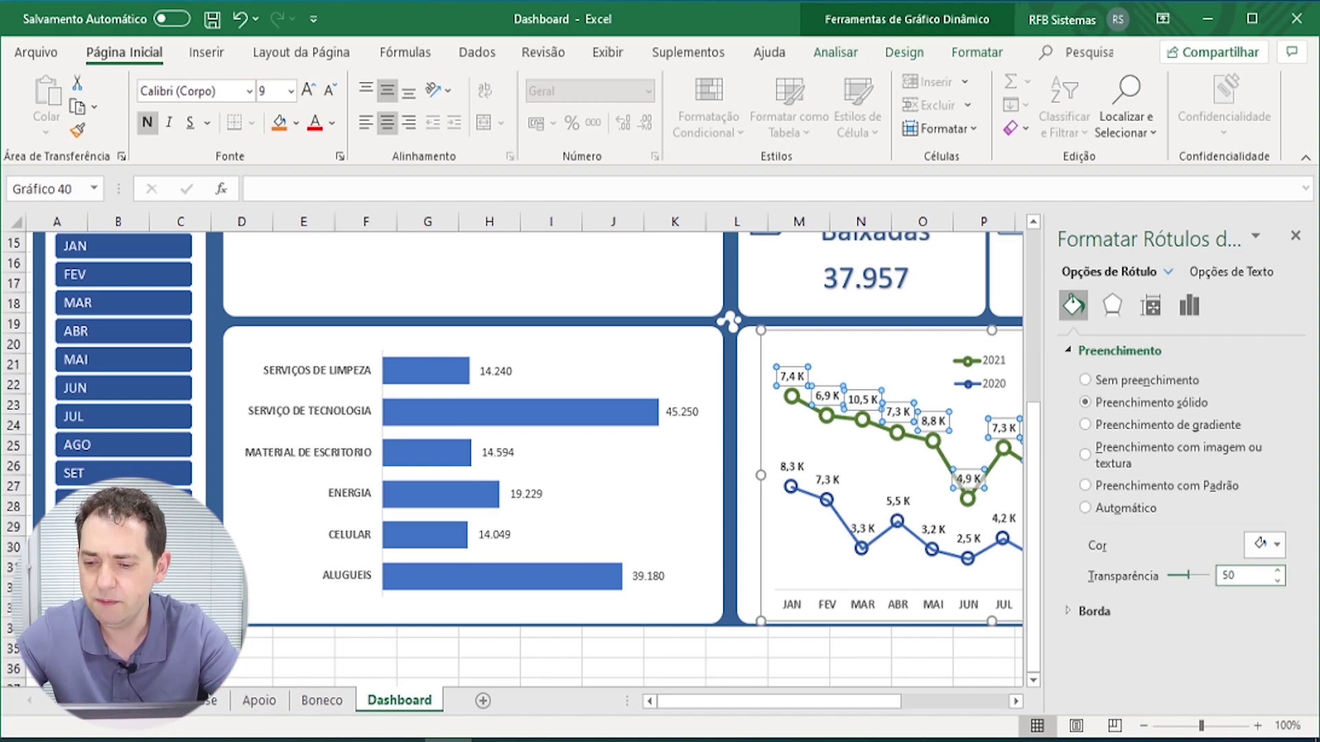
left_click(1296, 236)
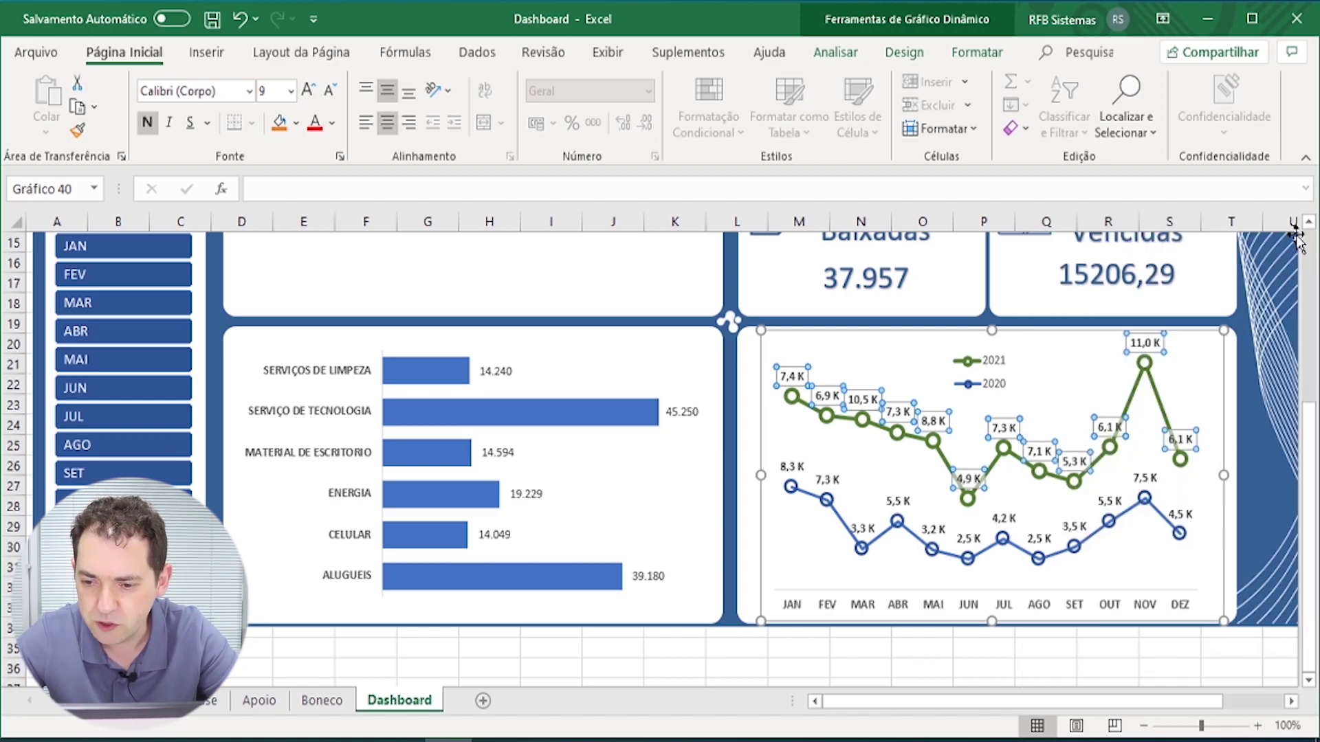
left_click(1148, 646)
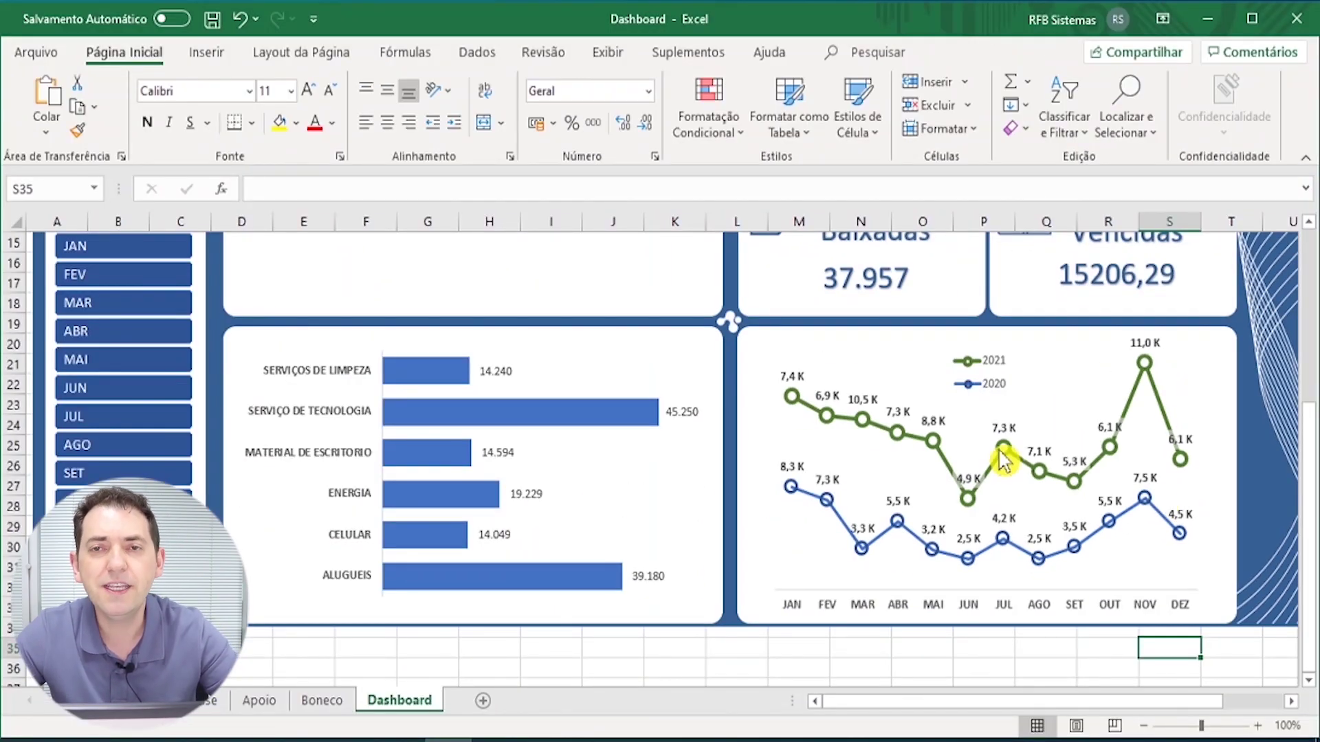
Step: Restyle the 2020 series with a thicker dark blue line and white-filled markers to match the 2021 series
mouse_move(823, 453)
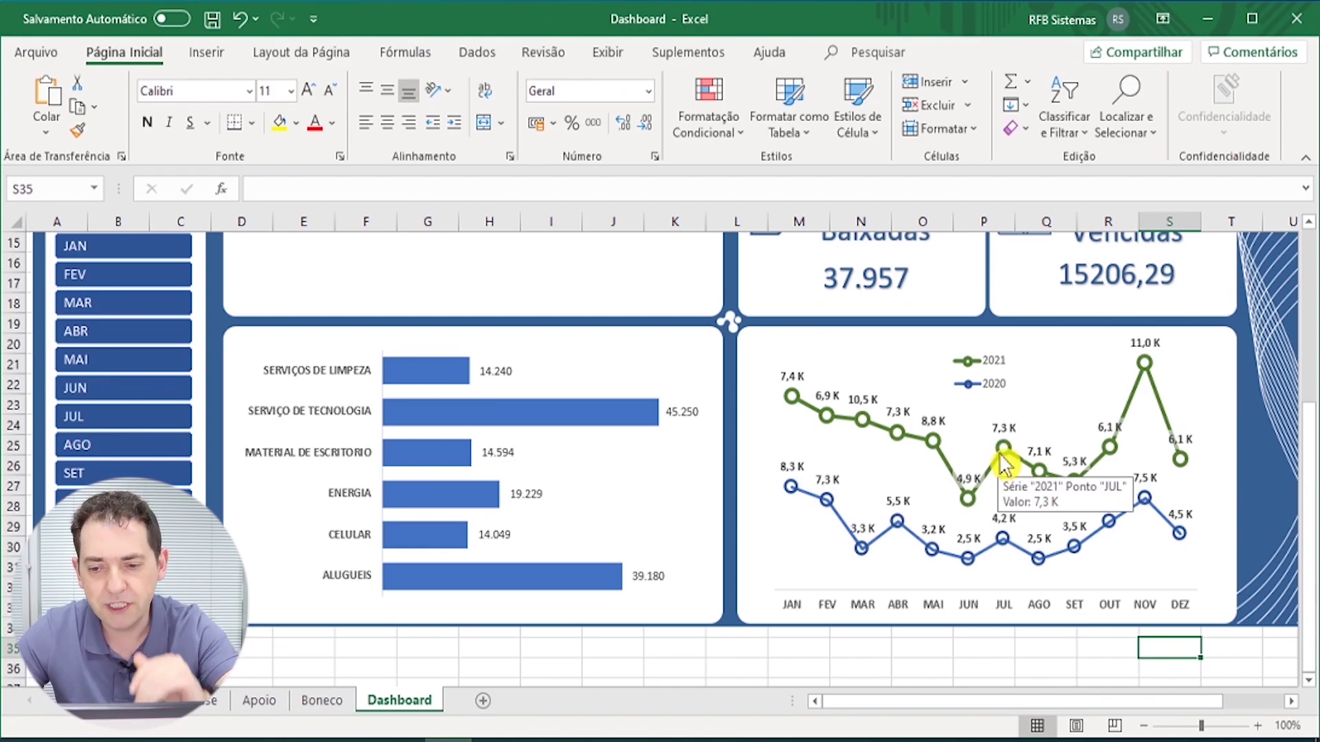
left_click(983, 553)
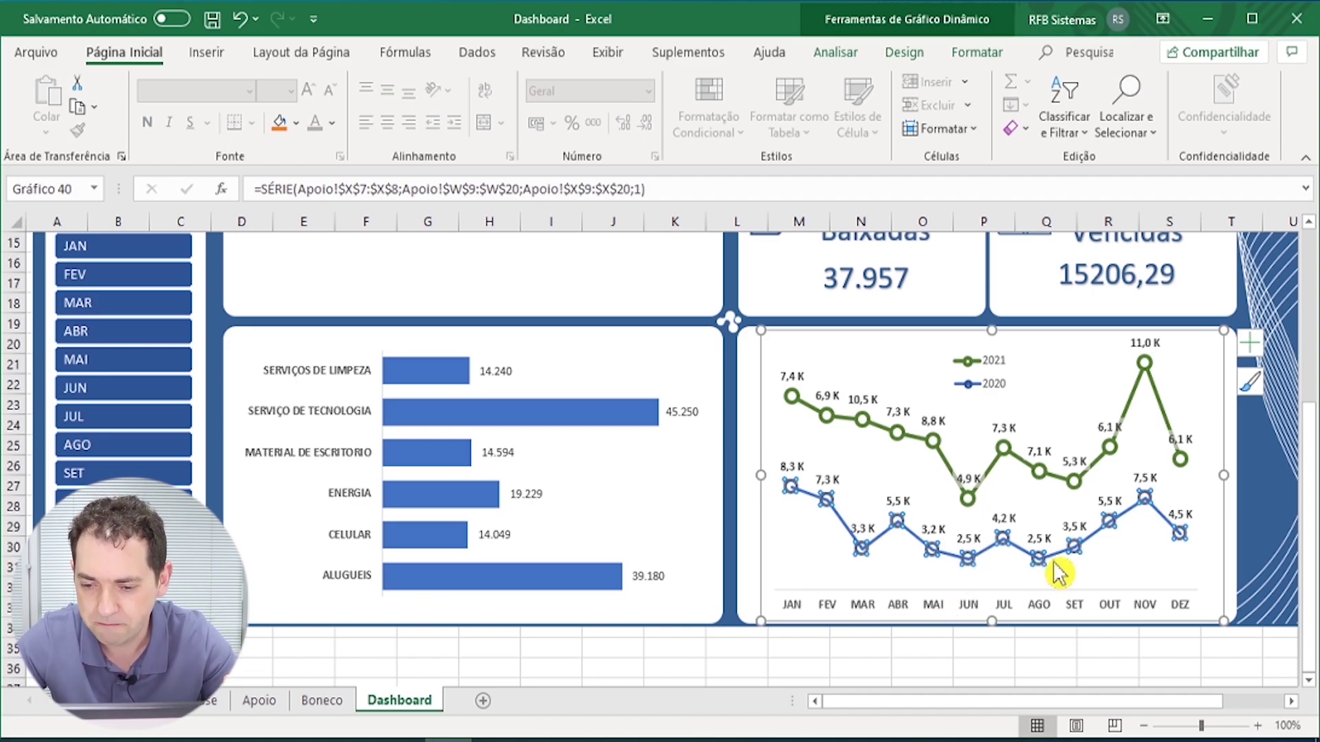
right_click(1055, 568)
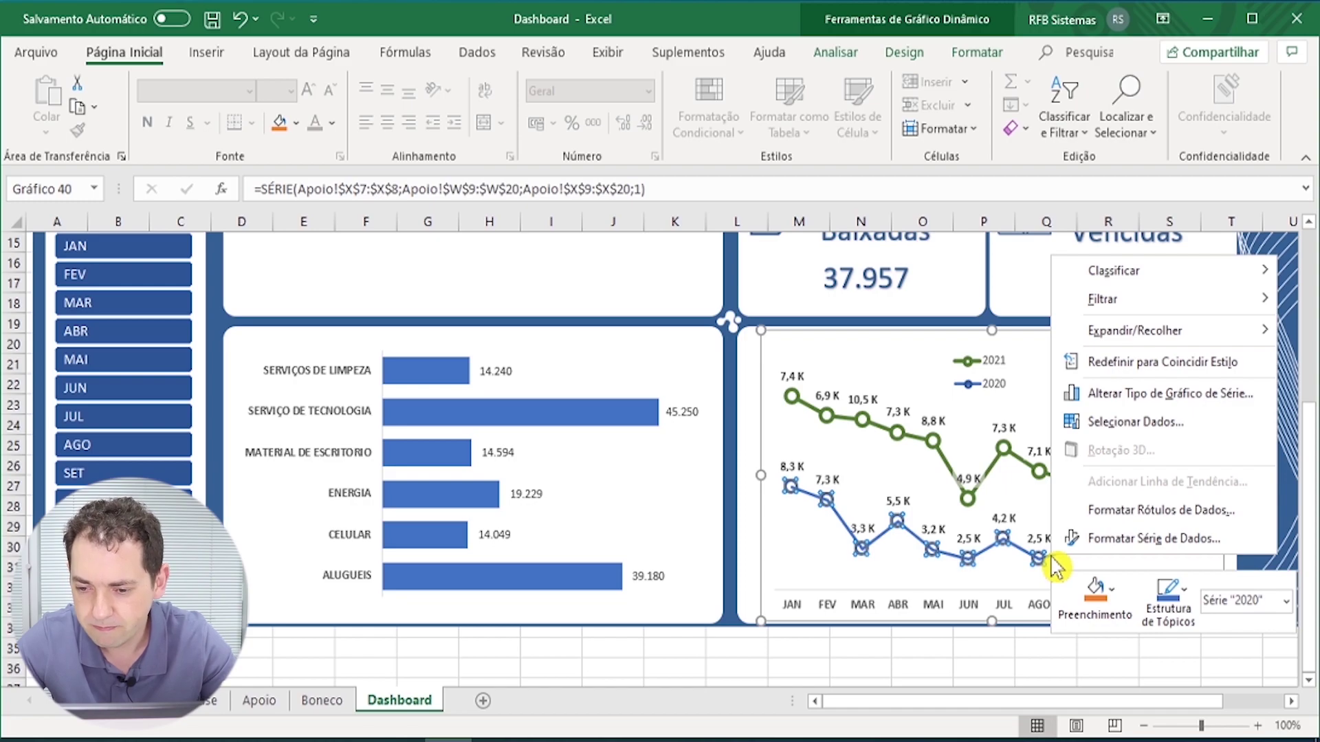
left_click(1141, 510)
left_click(1295, 235)
Step: On the Apoio sheet, apply the R$ accounting format to the Contas em Aberto value in H10 and the Atrasado value in L10
left_click_drag(1310, 481, 1313, 440)
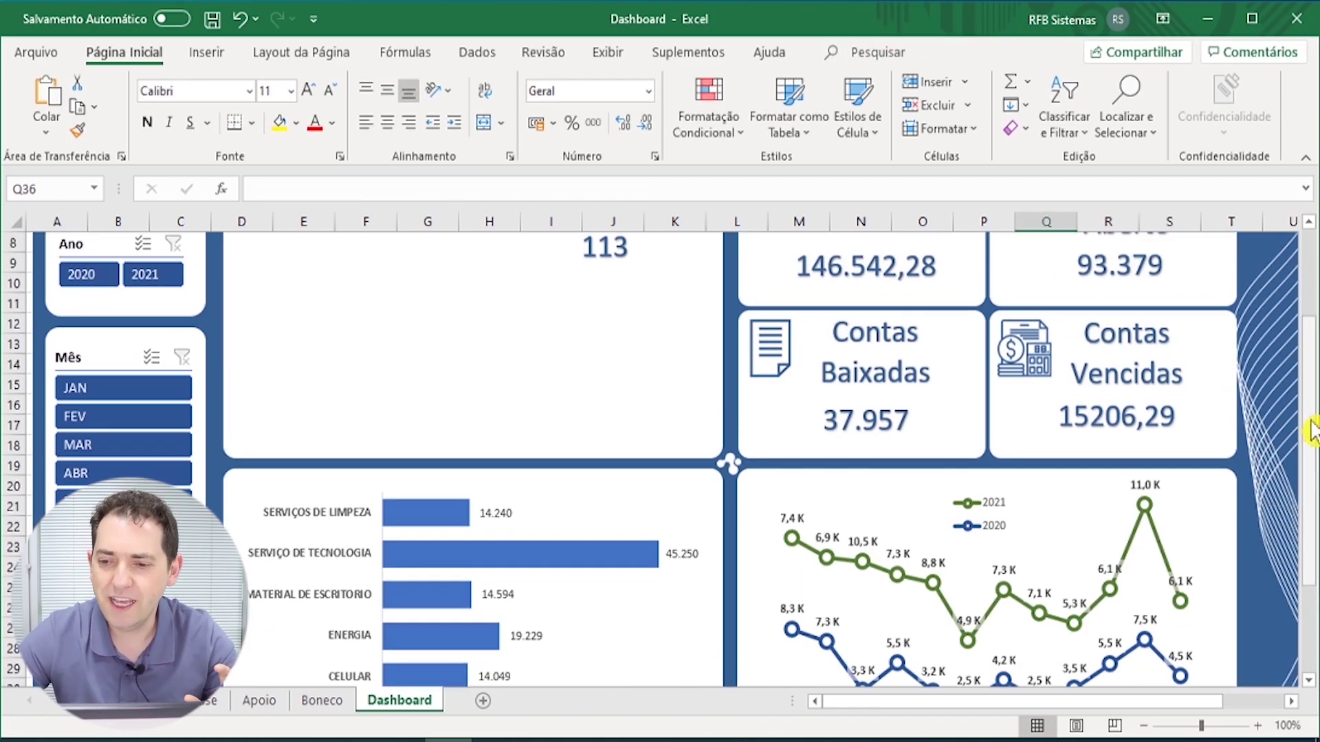
left_click_drag(1312, 447, 1312, 422)
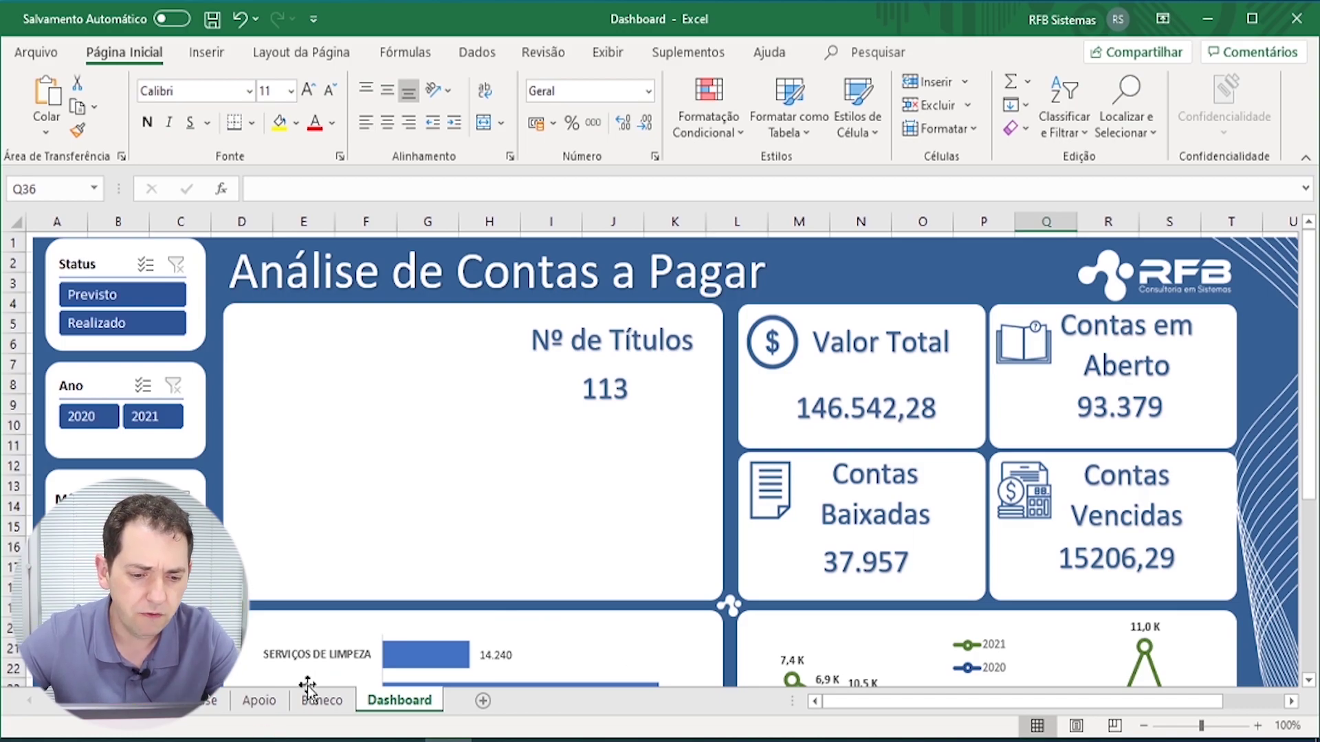
left_click(263, 703)
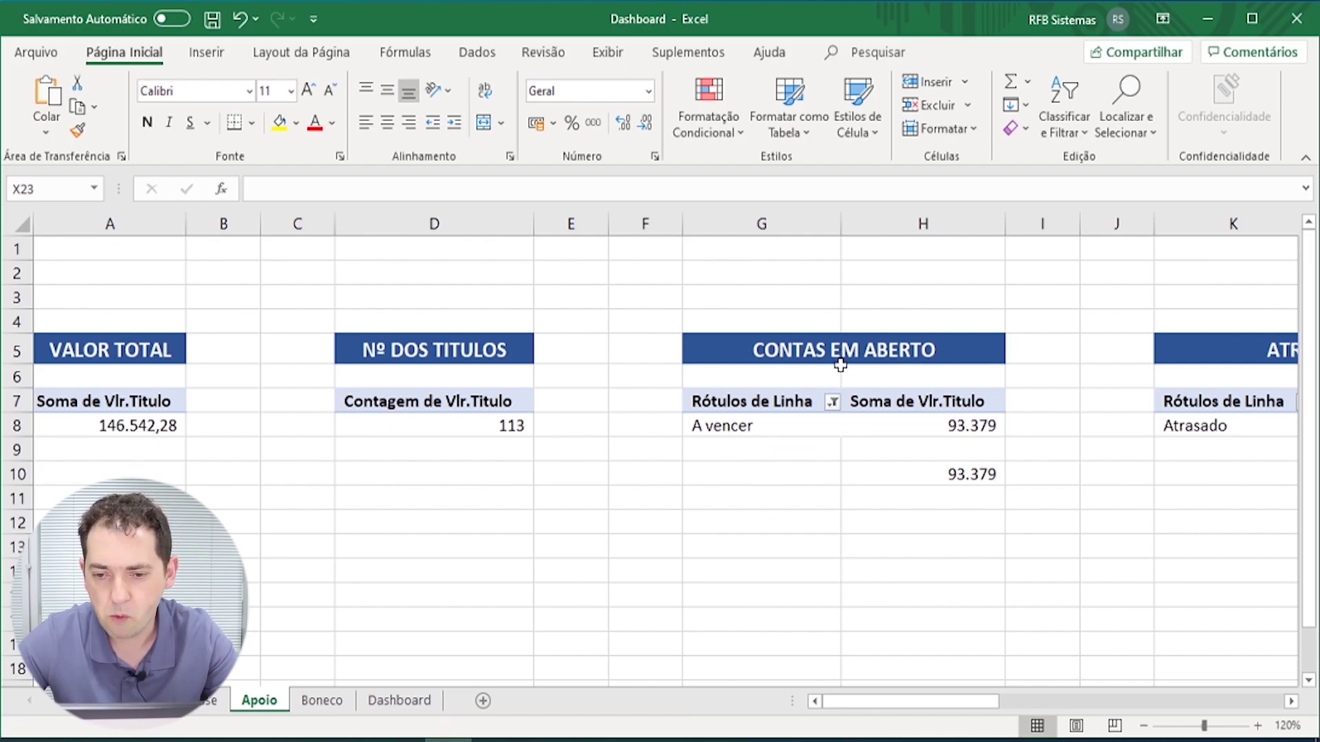
left_click(958, 474)
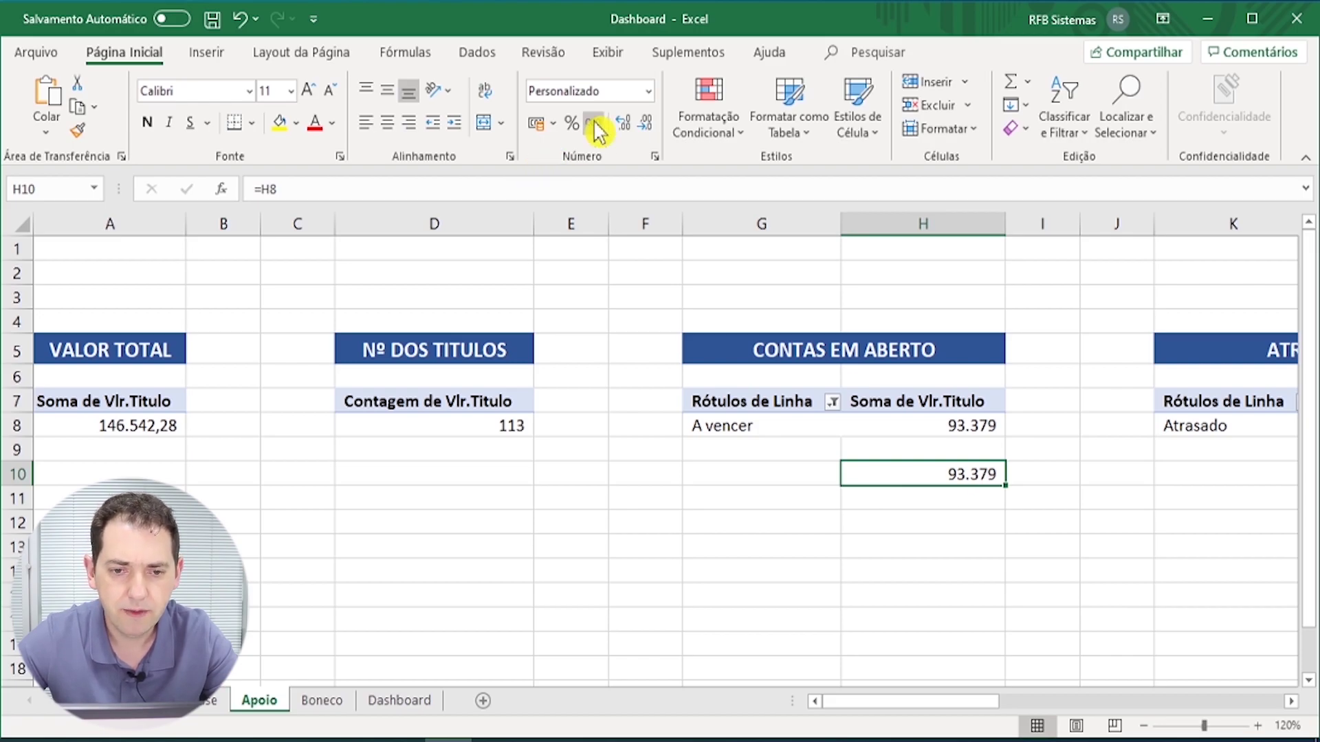
left_click(538, 129)
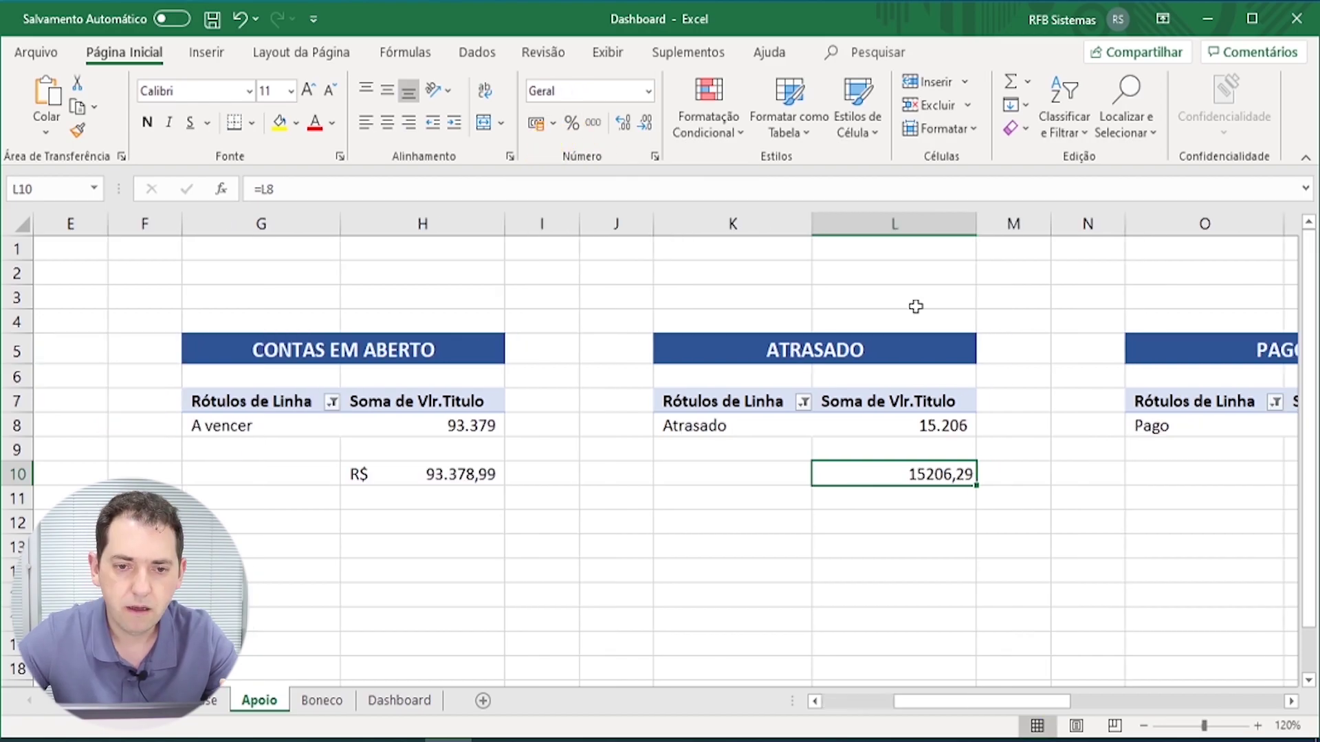
left_click(542, 126)
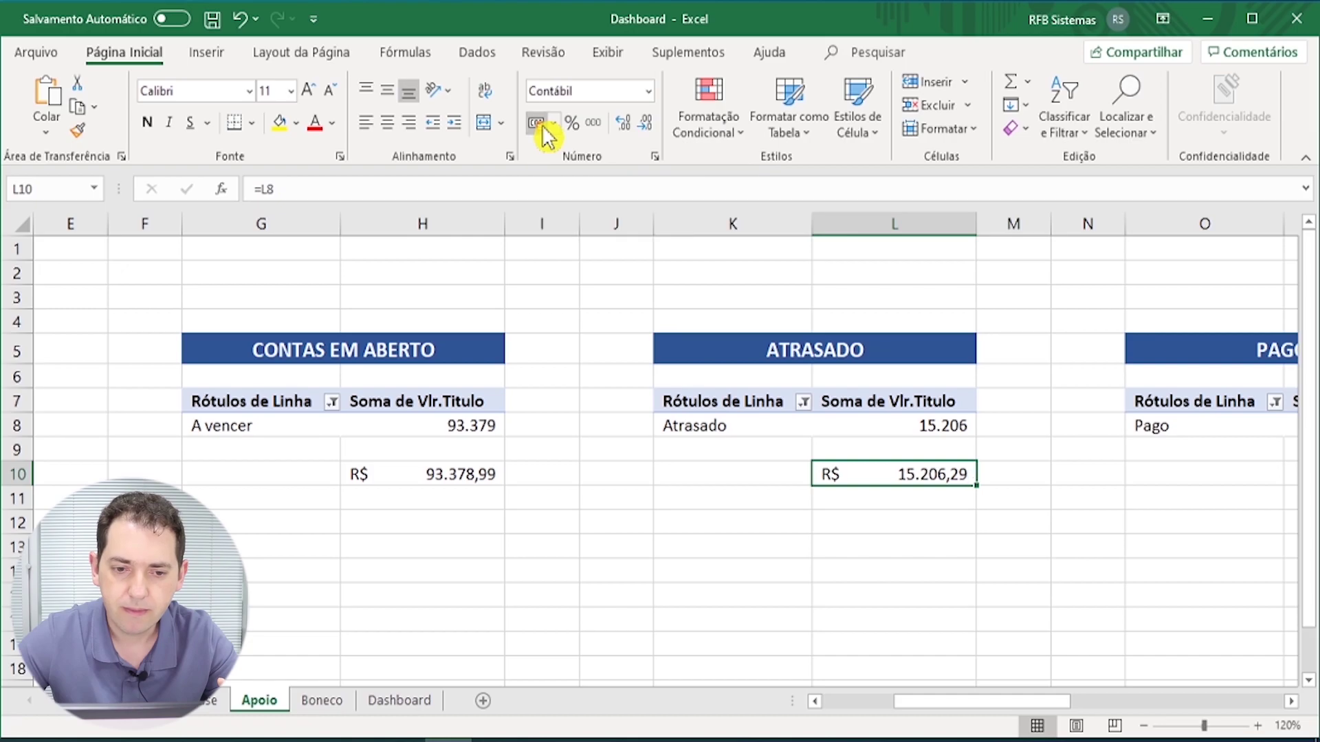
Step: Apply the R$ accounting format to the Pagos value in P10 and the Valor Total value in A8
left_click_drag(1038, 705, 1078, 704)
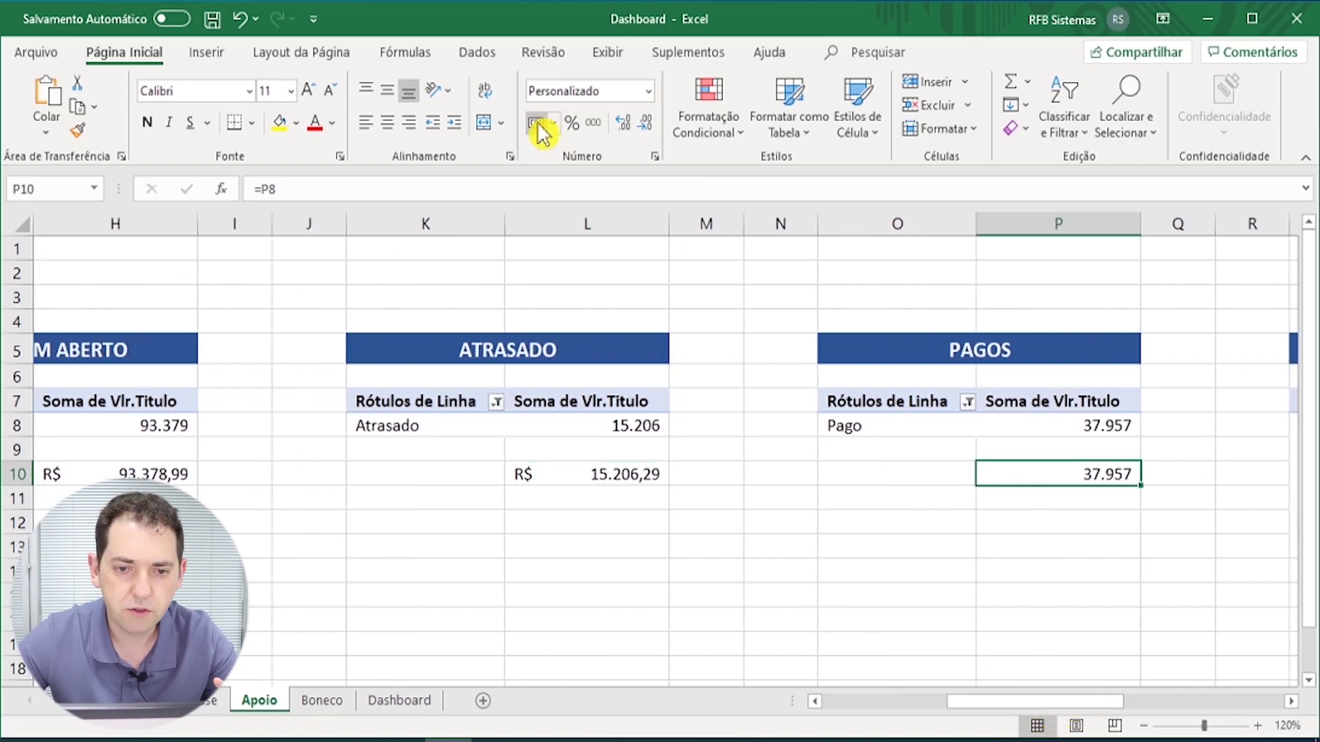
left_click(538, 126)
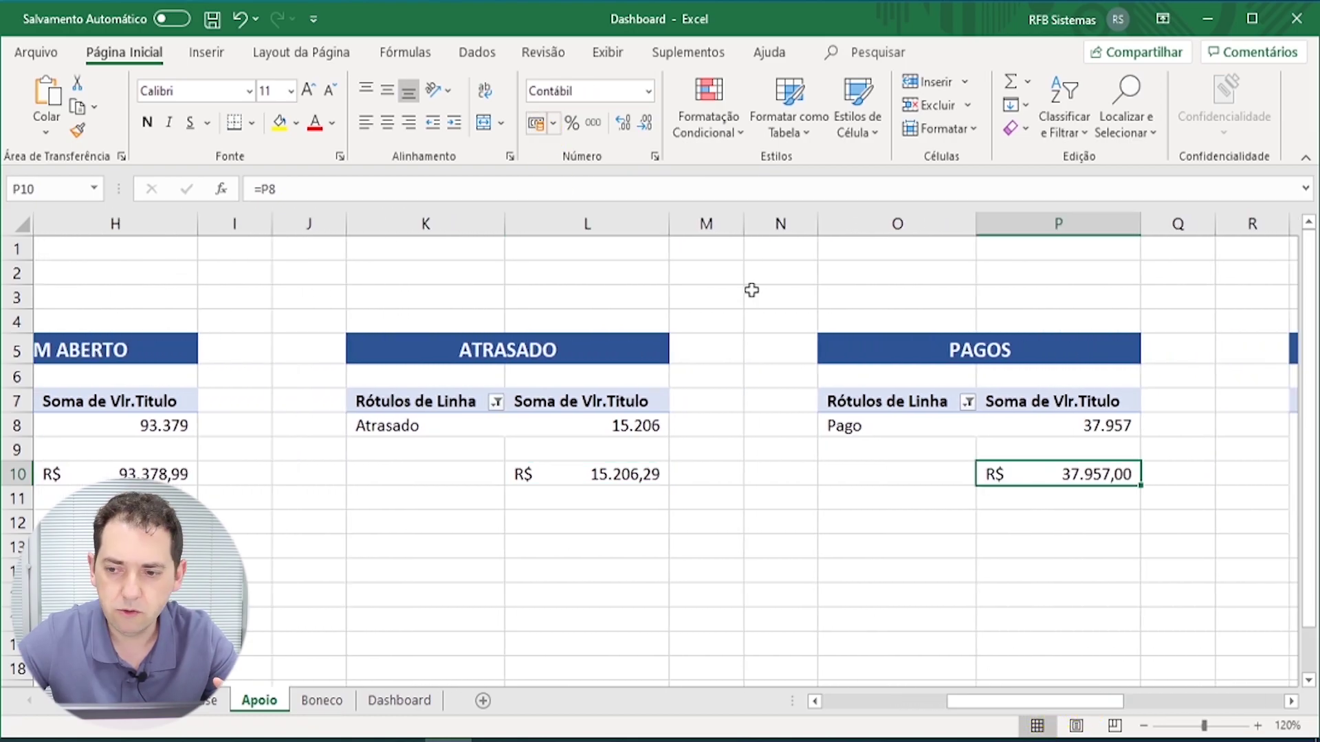
scroll(591, 590, "left", 3)
left_click(117, 427)
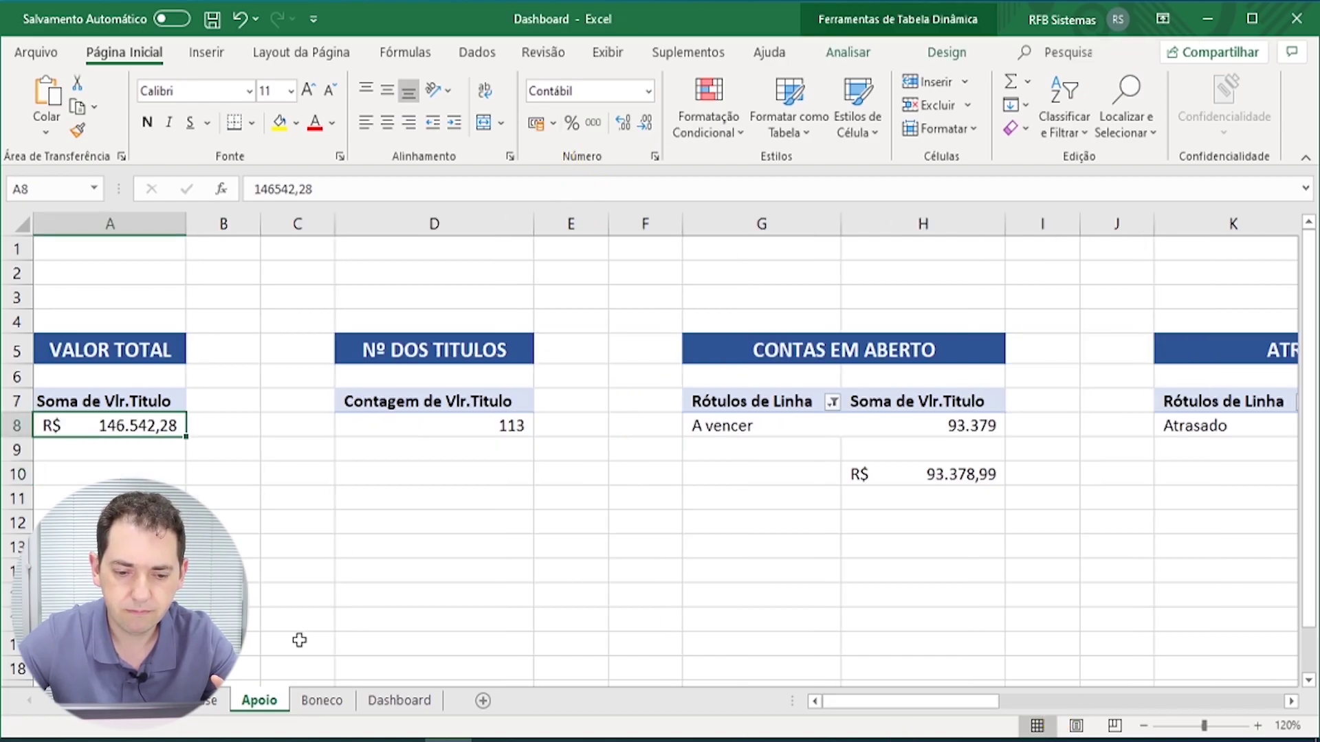
Step: Return to the Dashboard sheet and review the currency formatting of its value cards
left_click(399, 700)
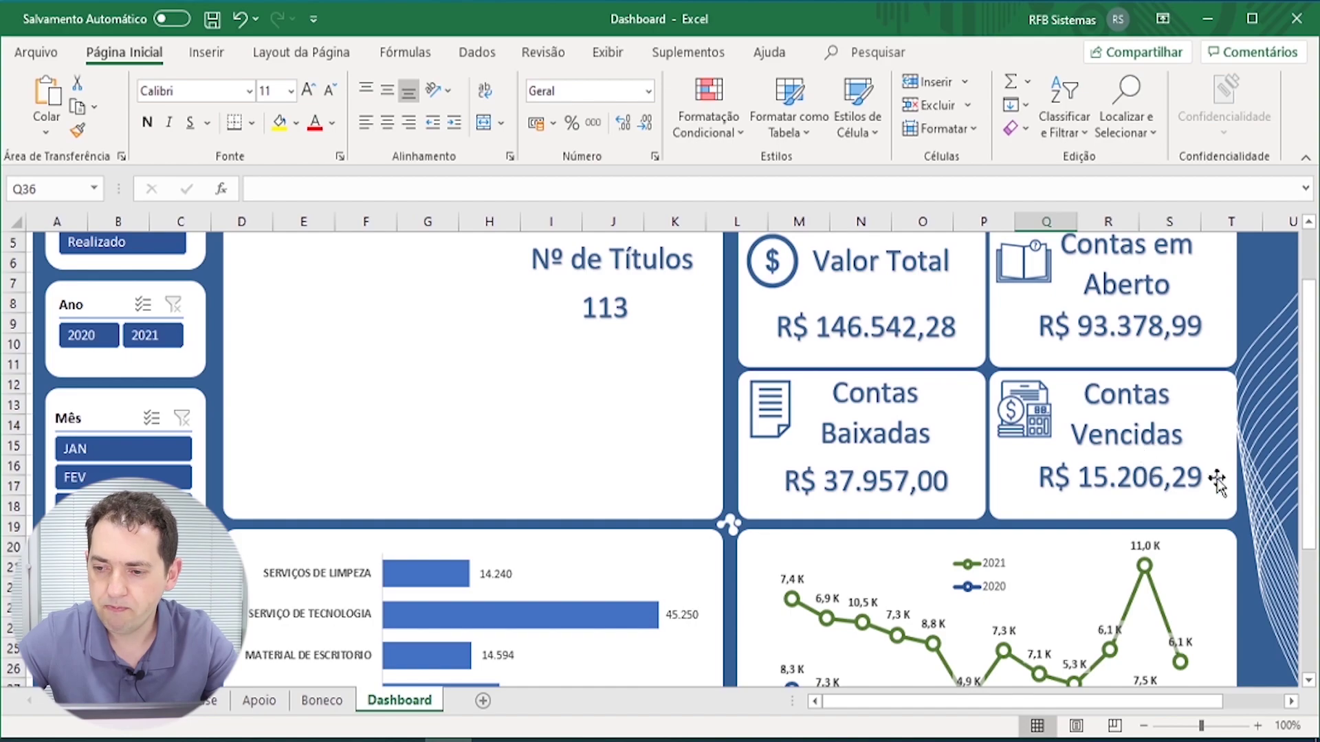
left_click_drag(1307, 471, 1296, 372)
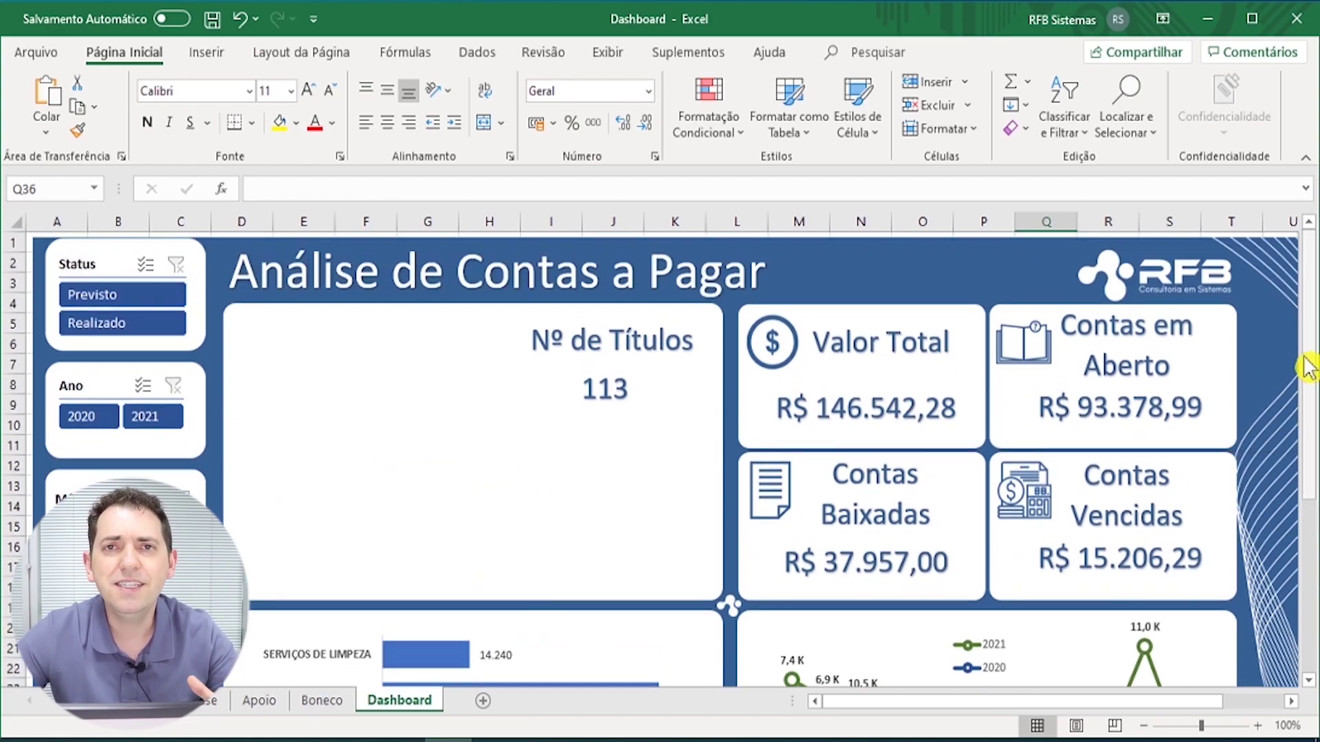
left_click_drag(1313, 352, 1296, 419)
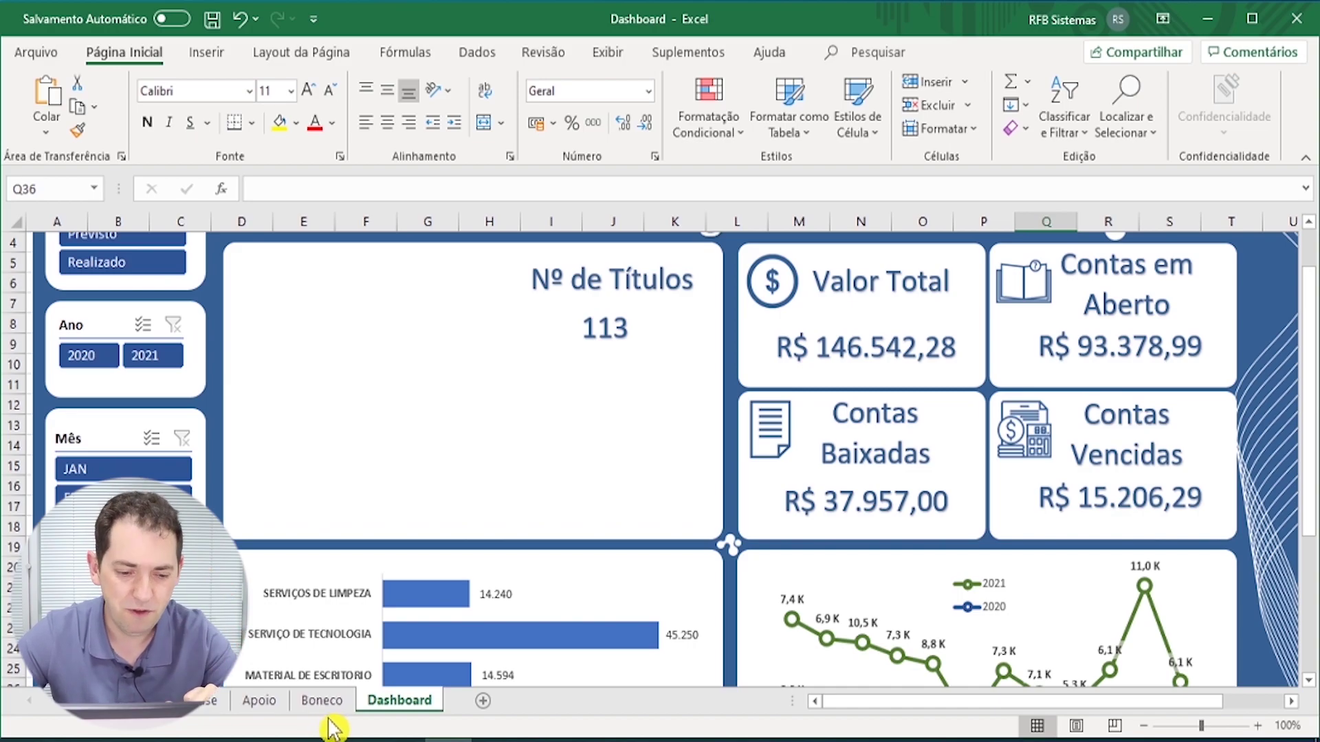
Step: On the Apoio sheet, copy the COMPARATIVO ANUAL 2020 VS 2021 heading to cell AC5
left_click(266, 706)
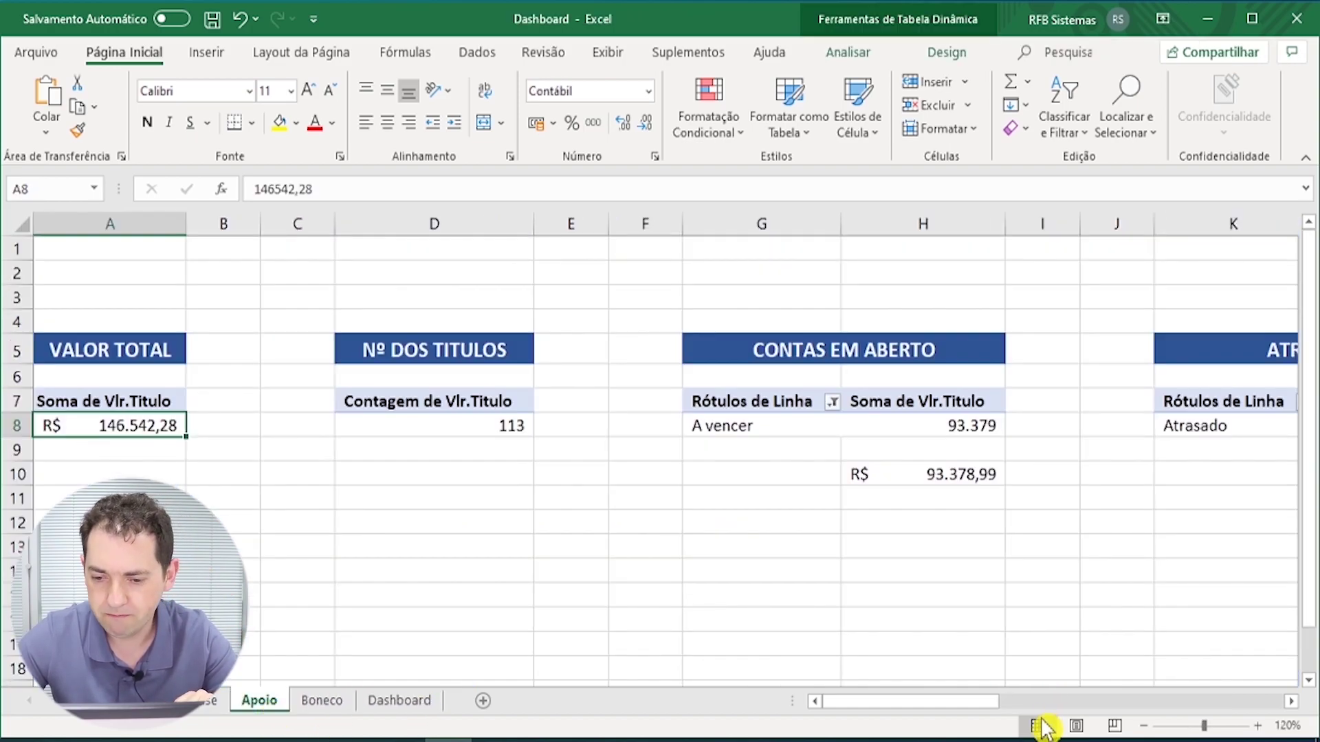
left_click_drag(965, 704, 1241, 704)
left_click_drag(831, 351, 1170, 356)
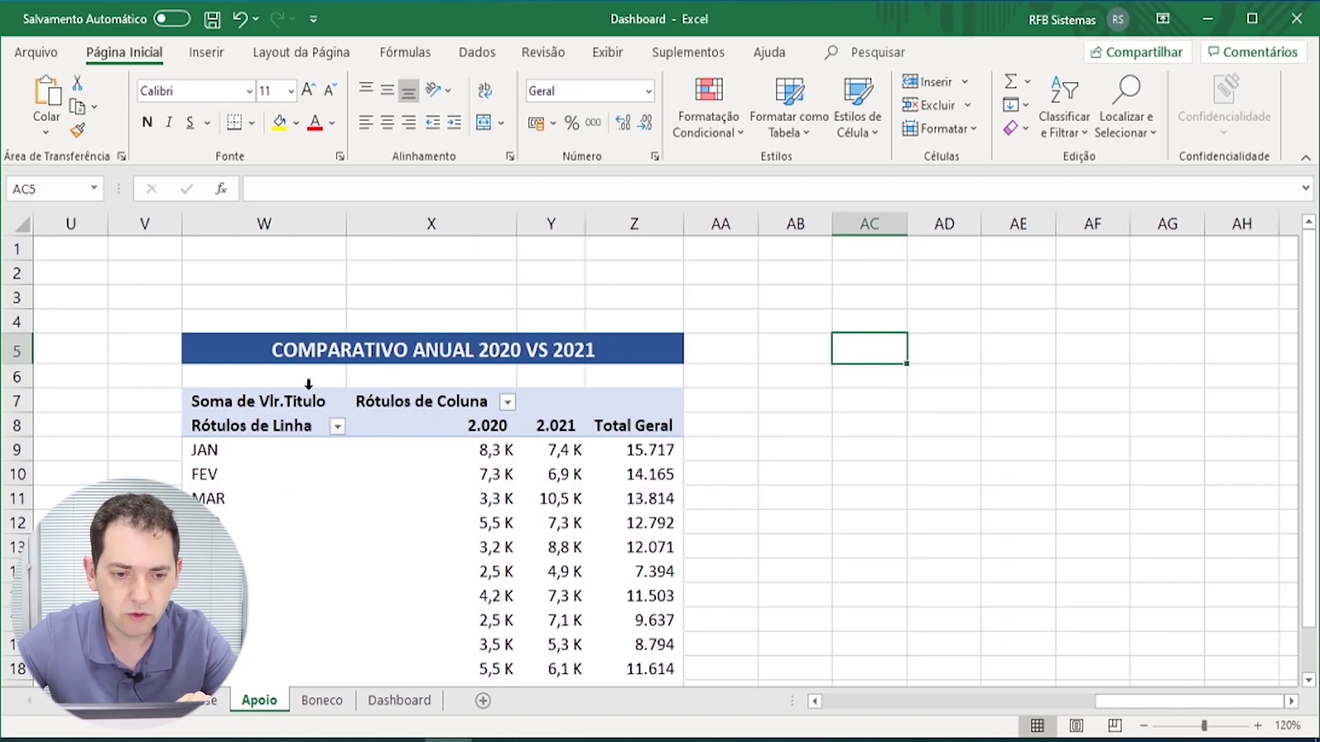
left_click(278, 350)
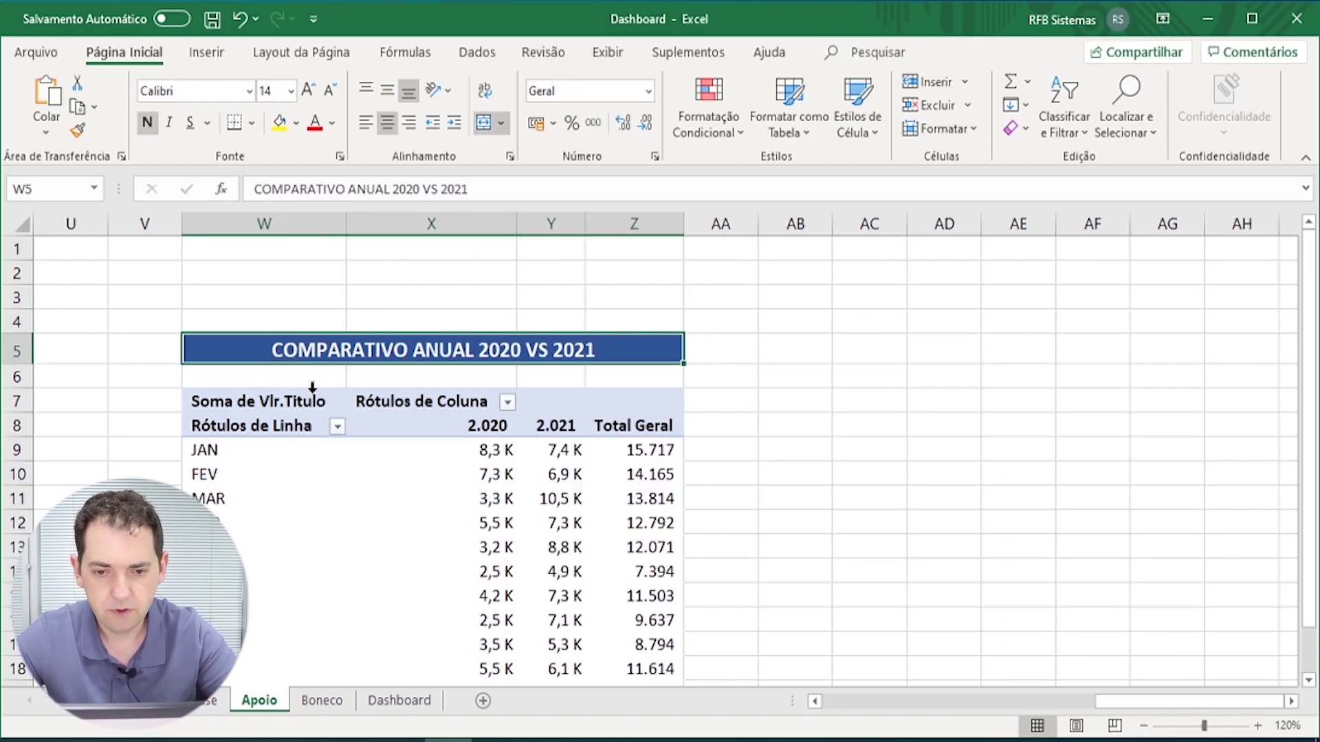
key("ctrl+c")
left_click(858, 360)
key("Return")
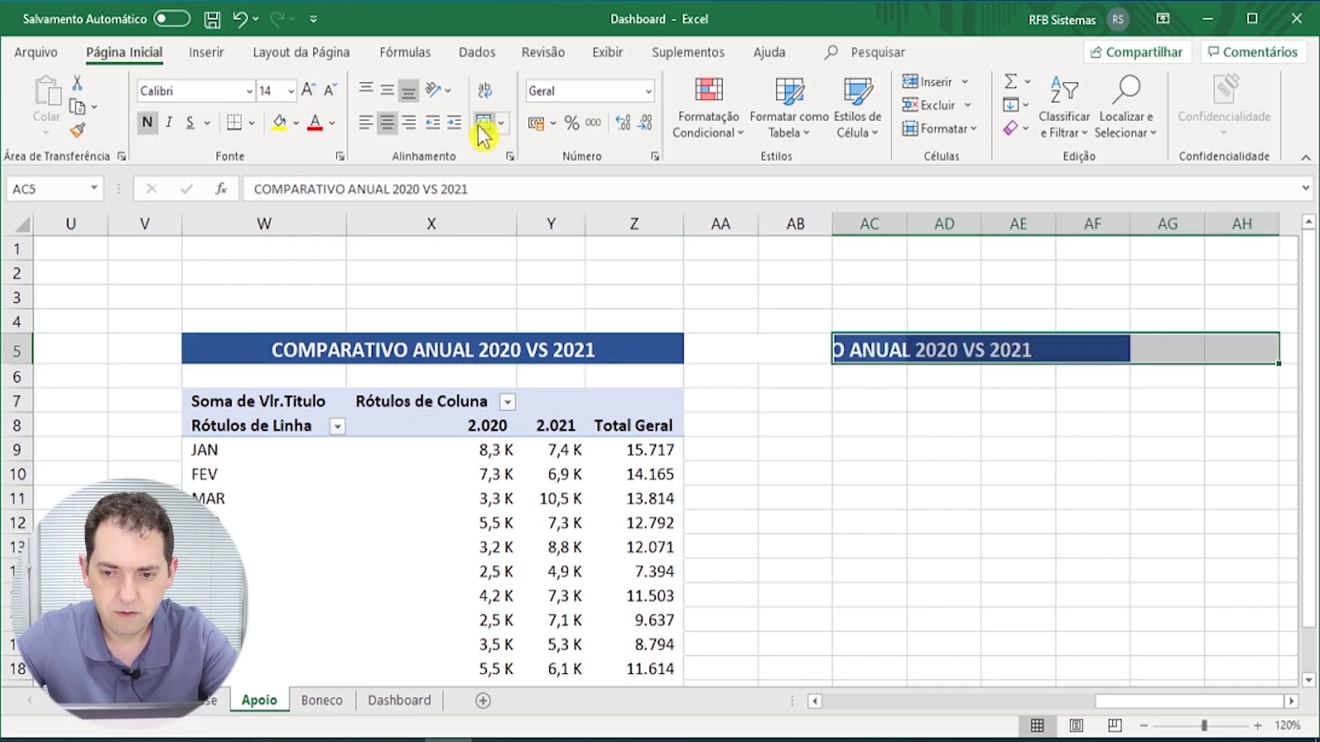
Step: Replace the copied heading in AC5 with GRAFICO DO BONECO
double_click(993, 349)
left_click_drag(1223, 351, 875, 385)
type("gra")
key("BackSpace")
key("BackSpace")
key("BackSpace")
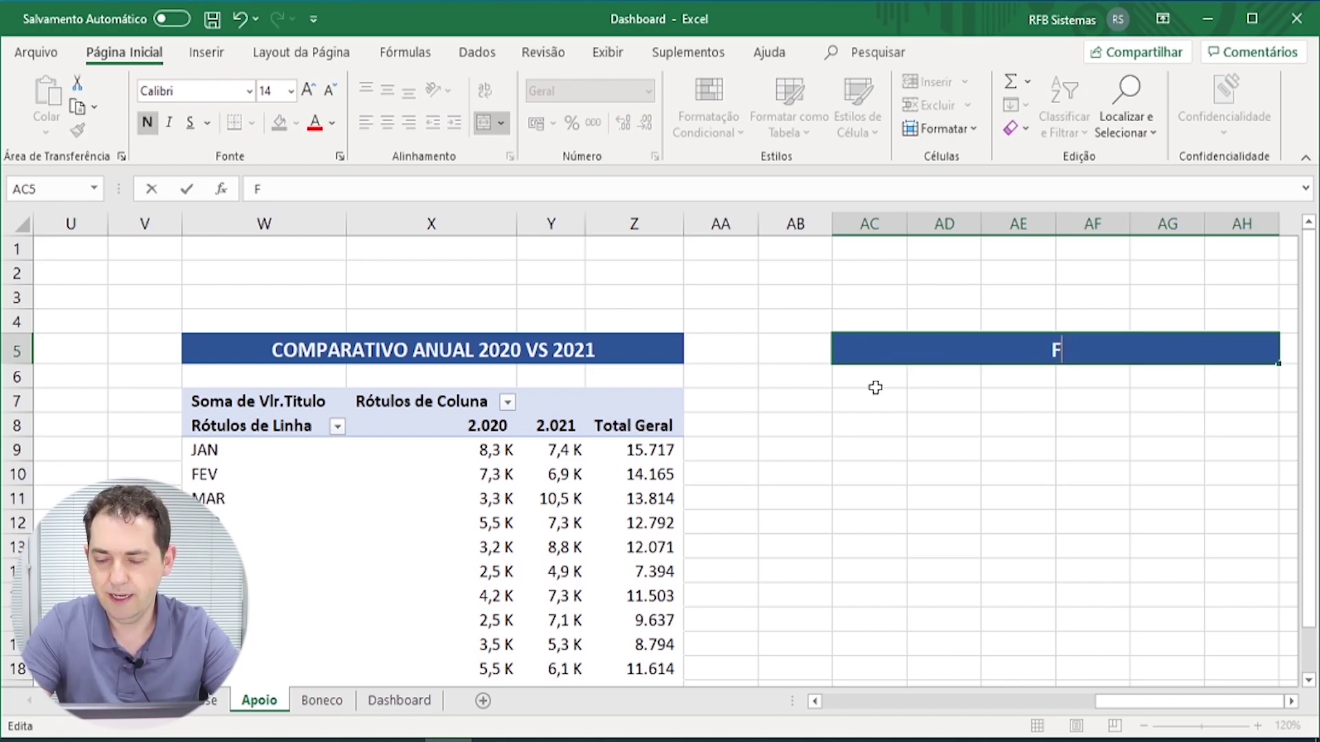
type("GRAFICO DO")
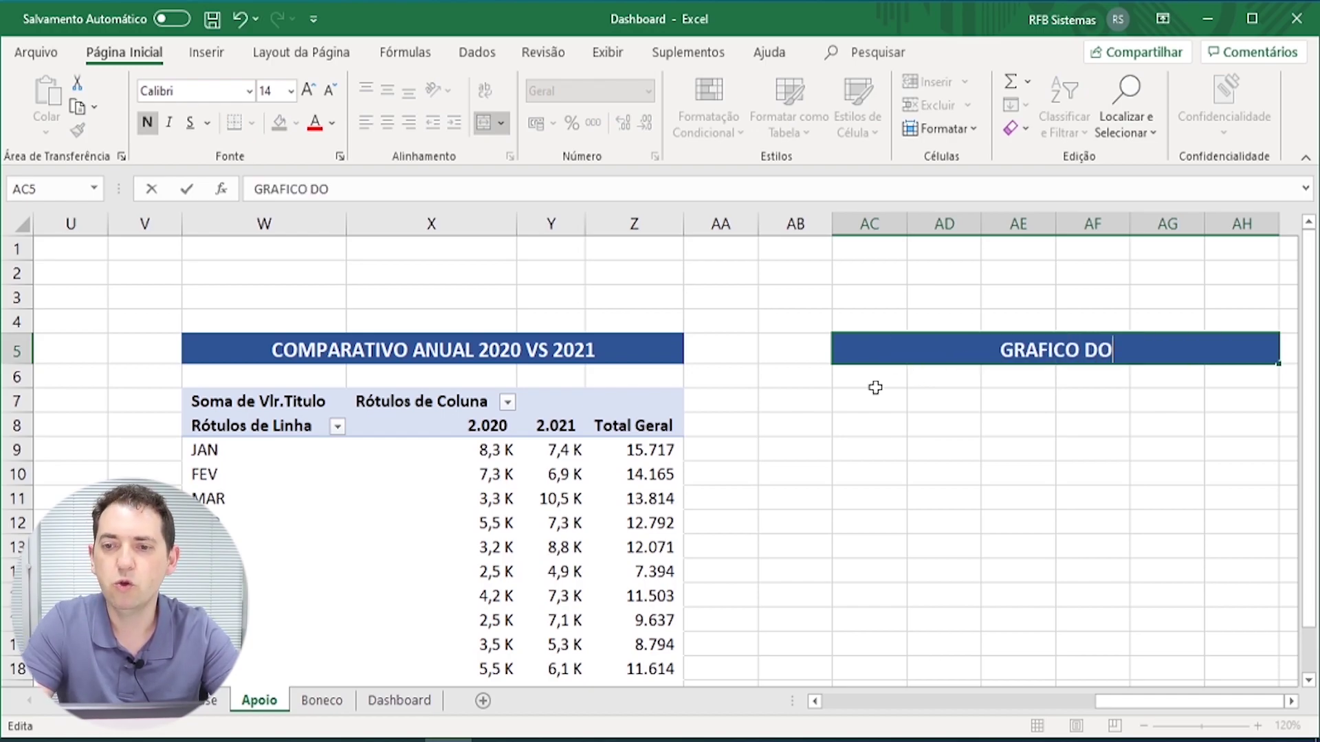
type(" BONECO")
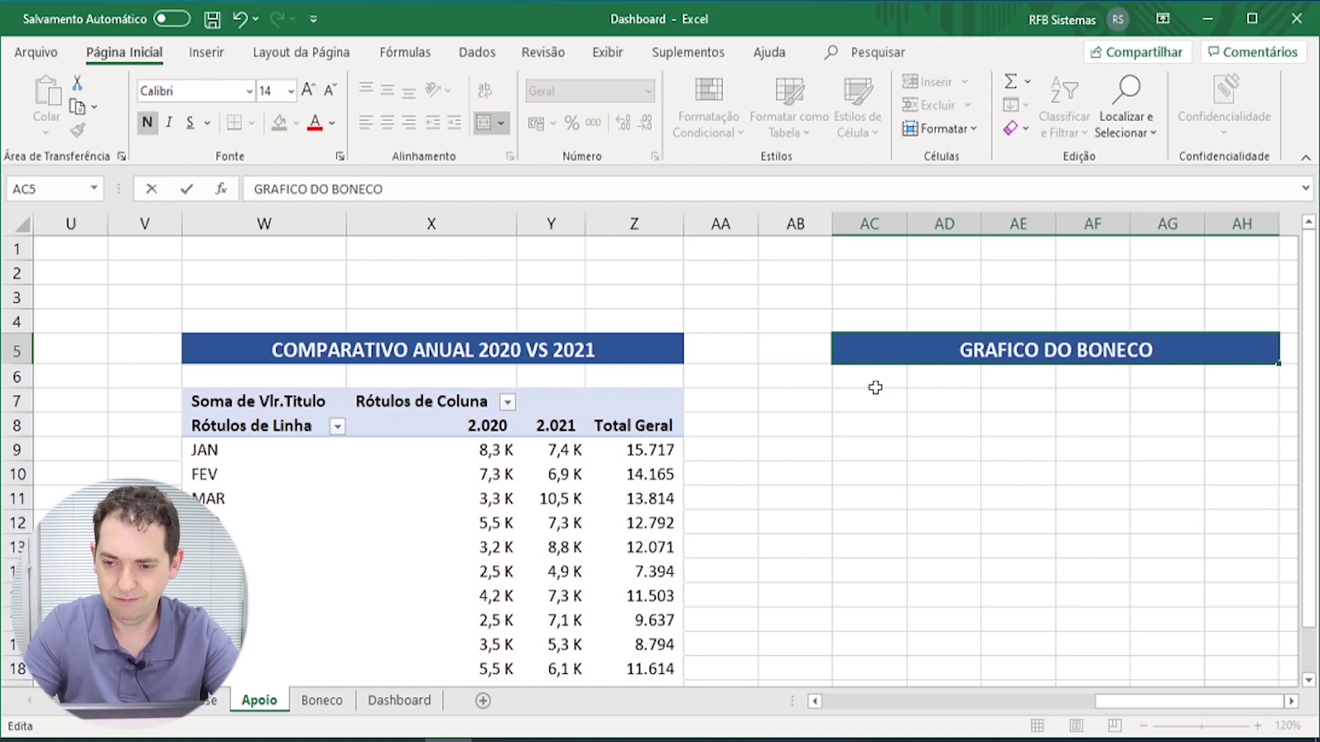
key("Return")
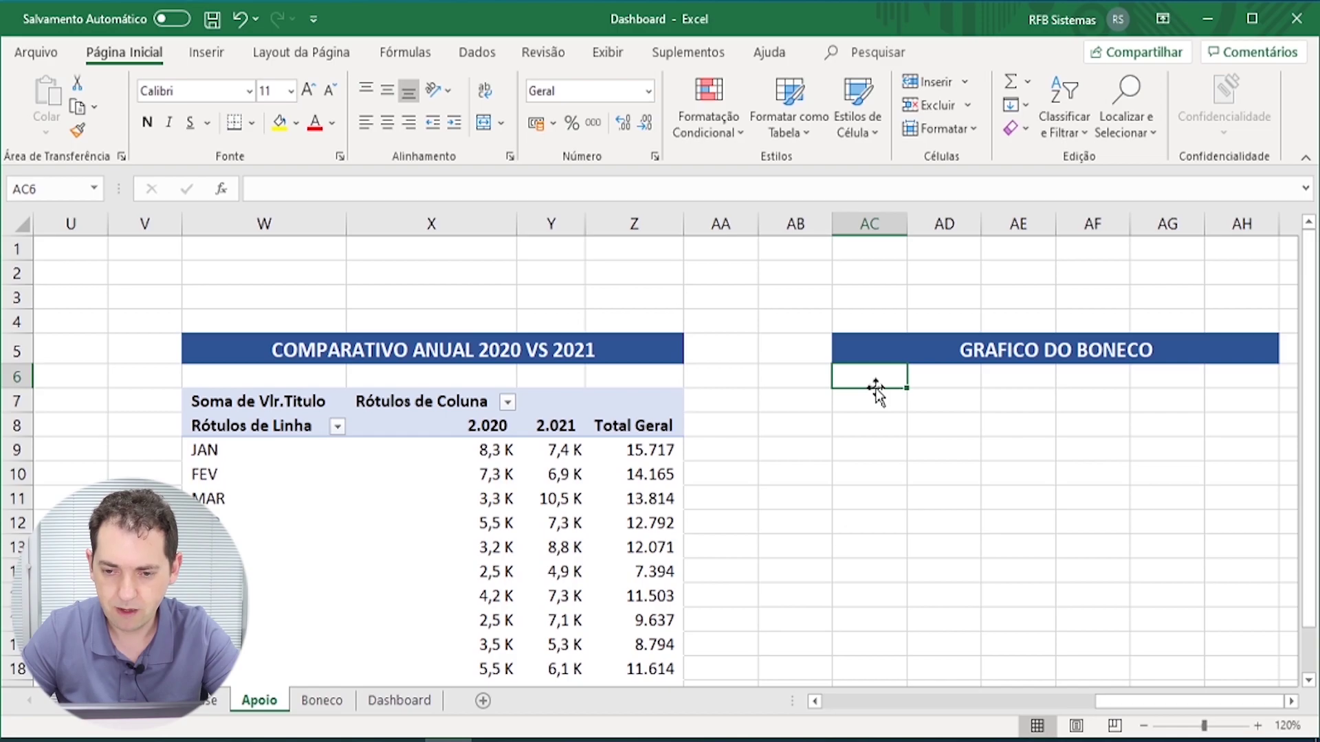
Step: Enter the labels Feliz, Indiferente and Triste in AC7:AC9 and widen column AC to fit them
key("Down")
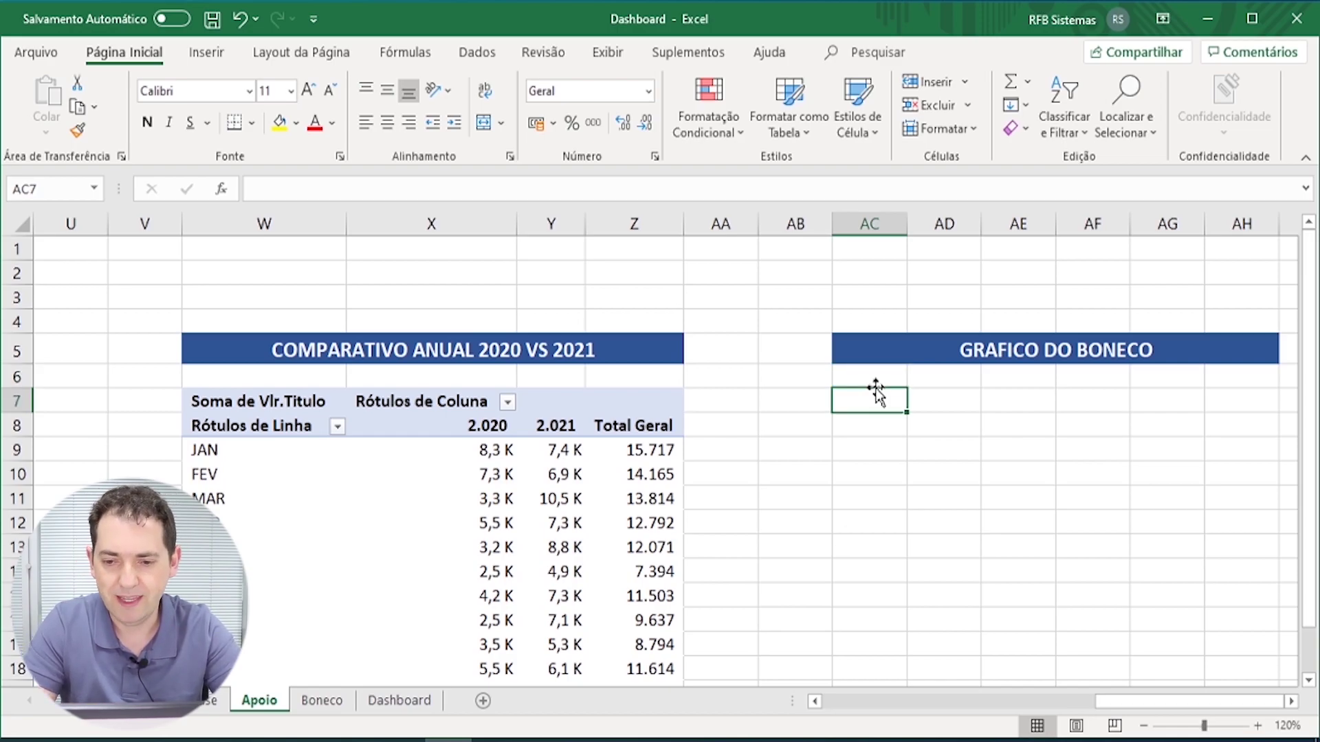
type("fE")
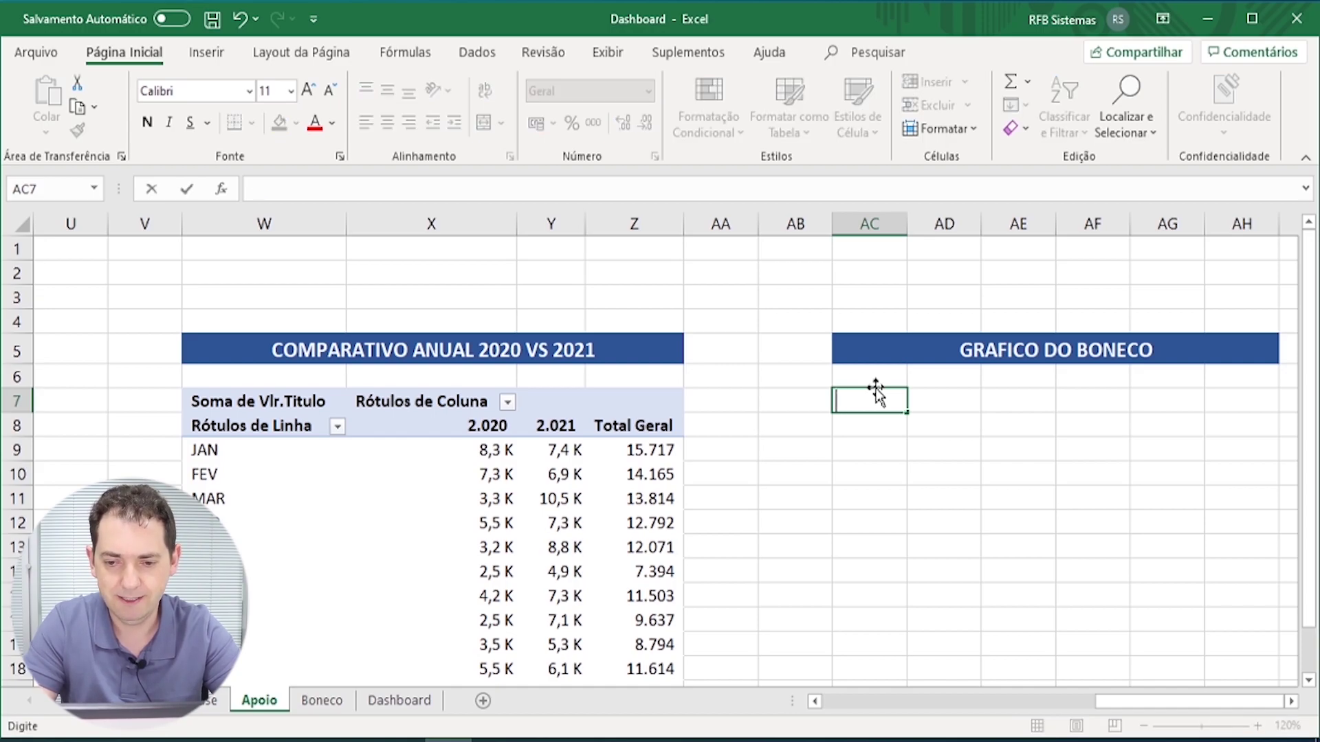
type("liz")
key("Return")
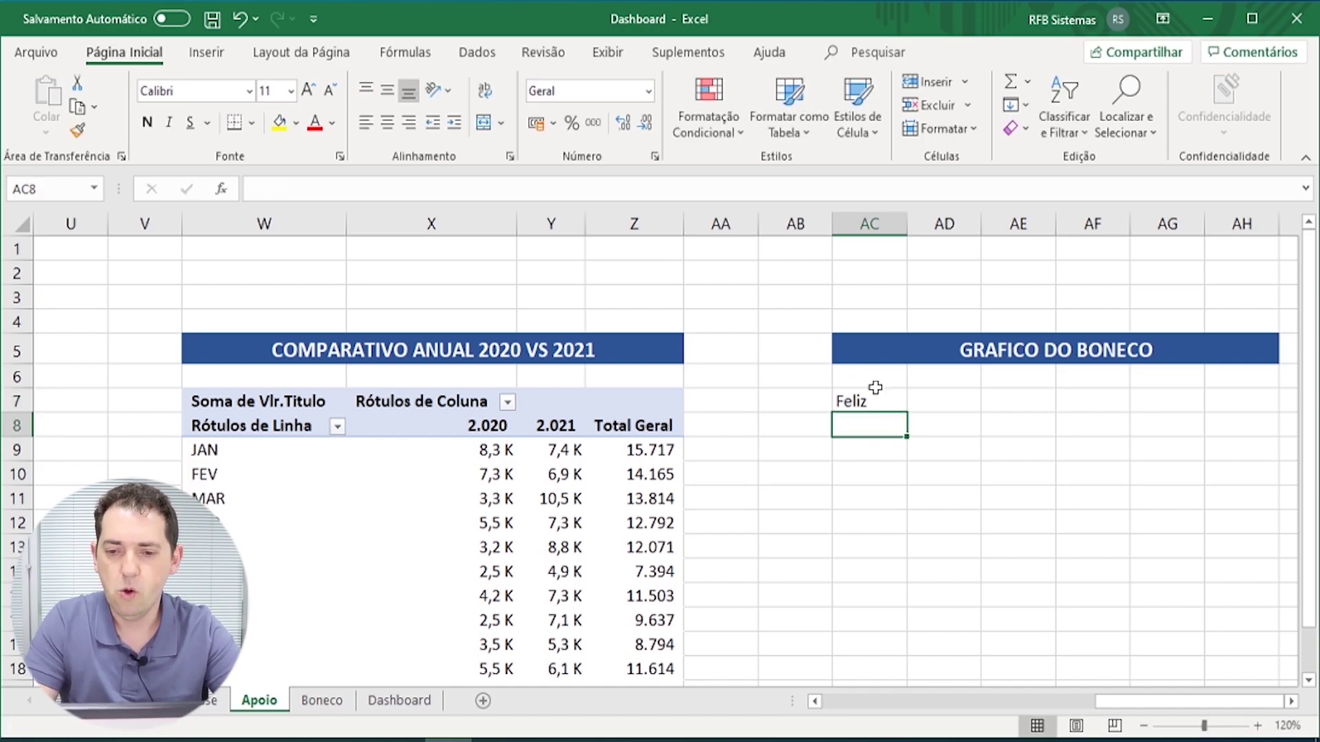
type("Ind")
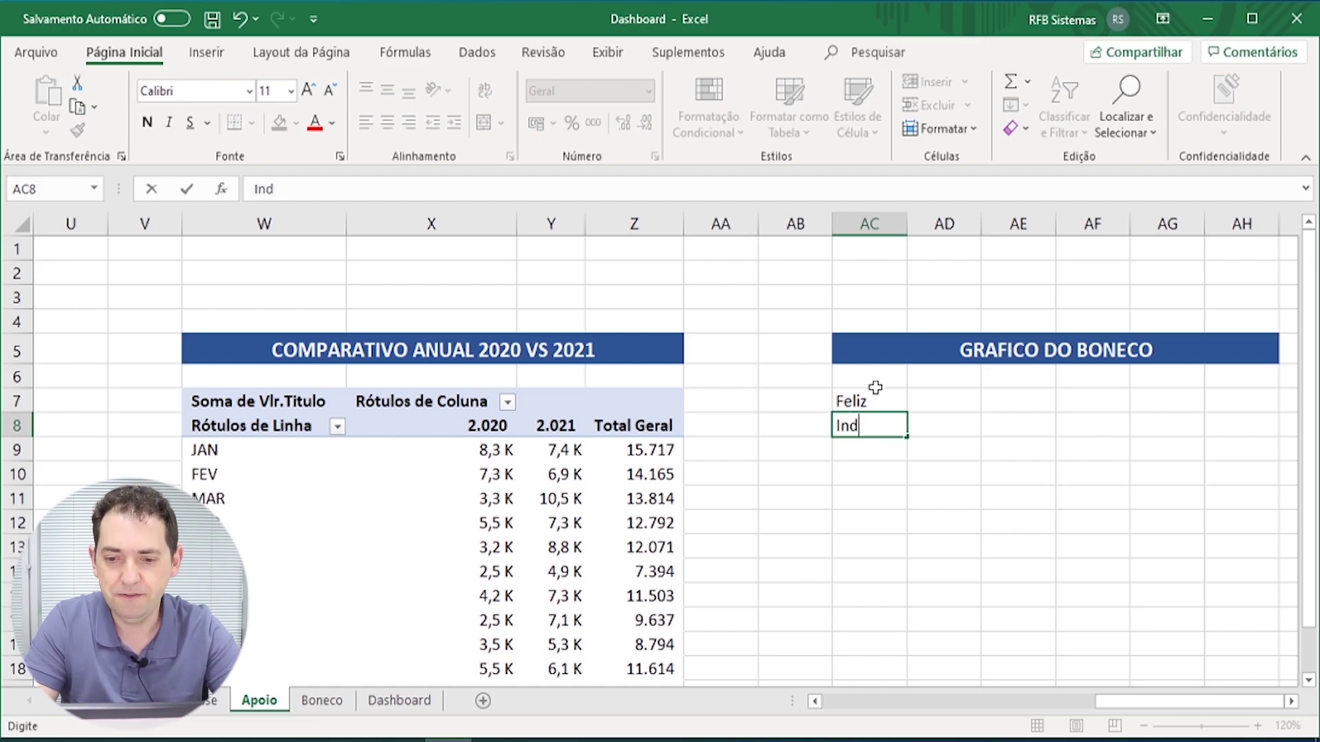
type("iferente")
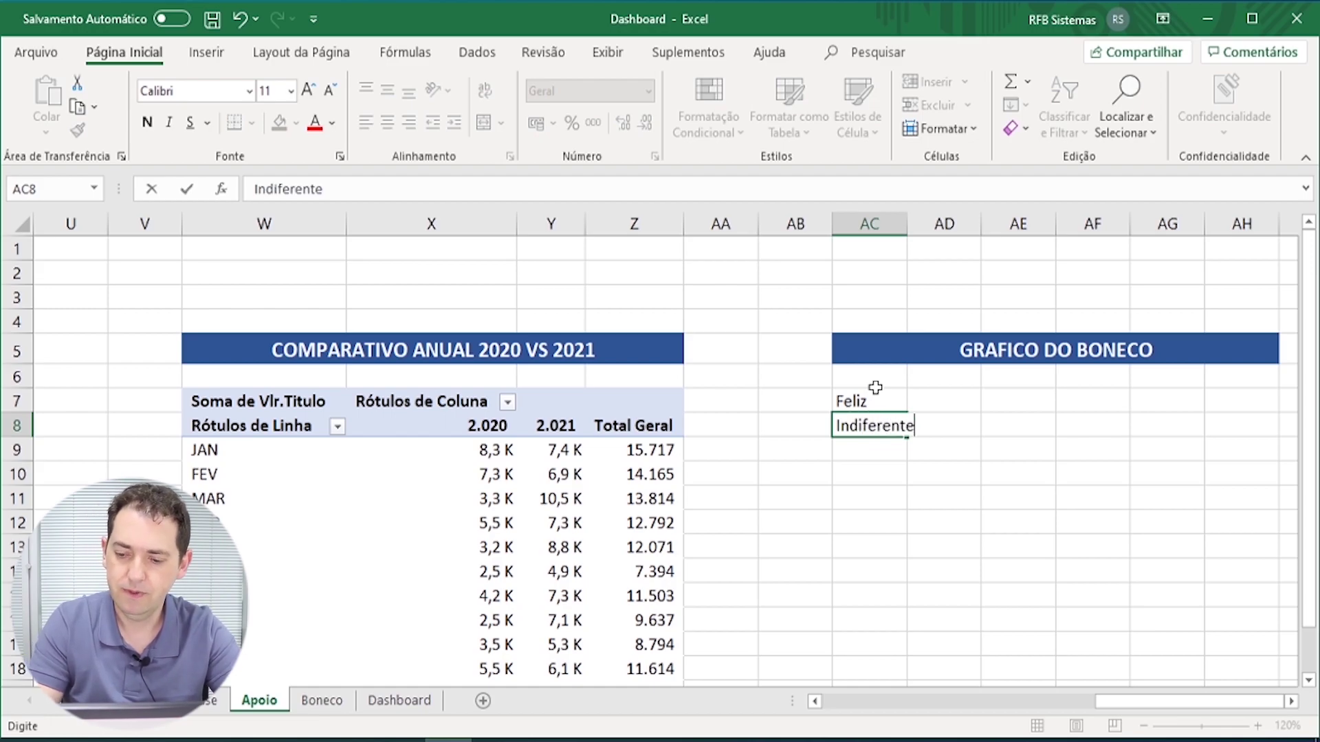
key("Return")
type("Tr")
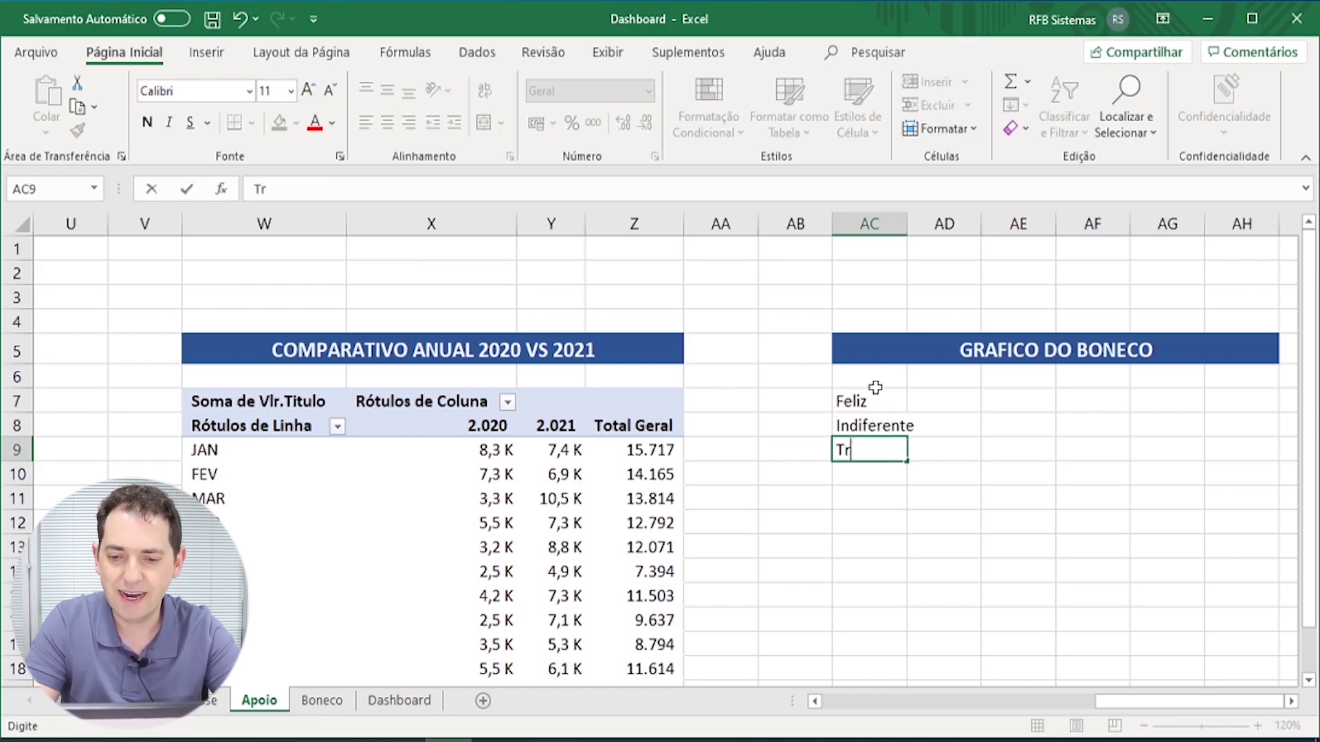
key("Return")
key("Up")
key("Up")
key("Up")
left_click(944, 473)
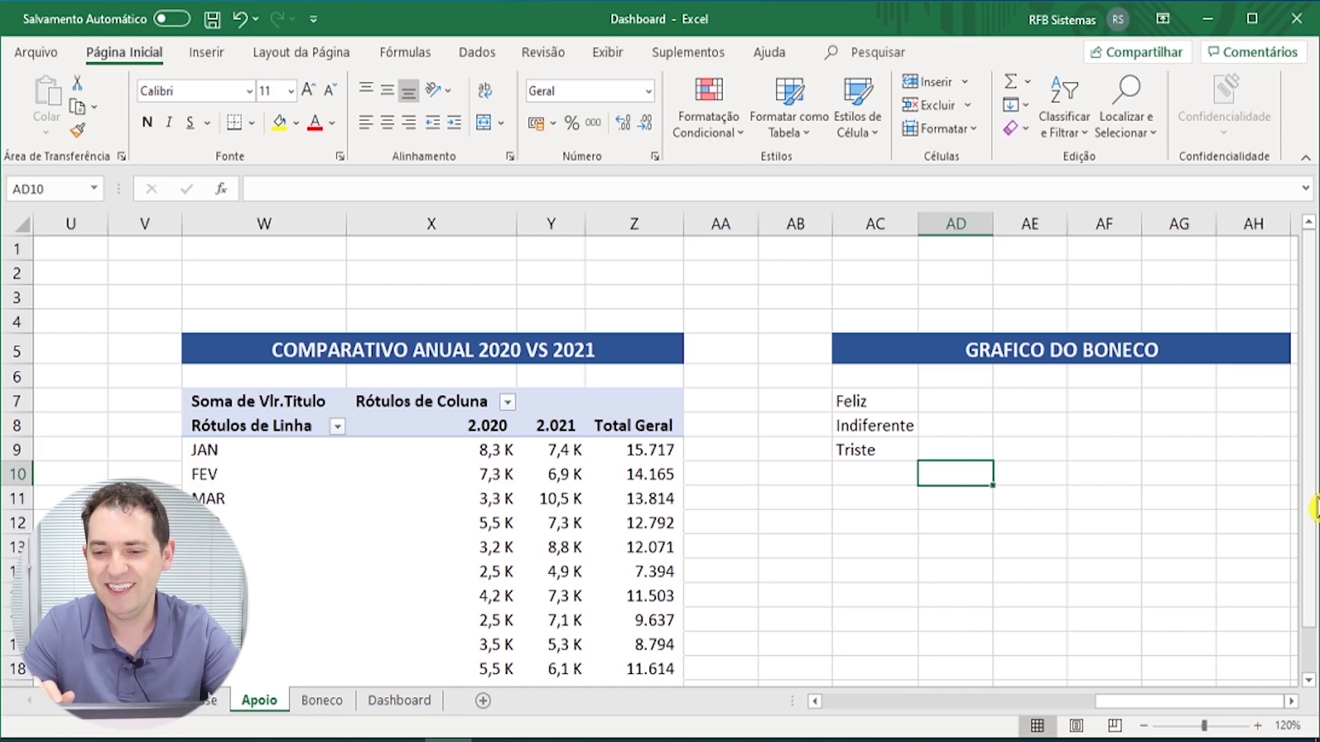
Step: Enter 1 for Feliz, 0 for Indiferente and 0 for Triste in AD7:AD9
key("Up")
key("Up")
key("Up")
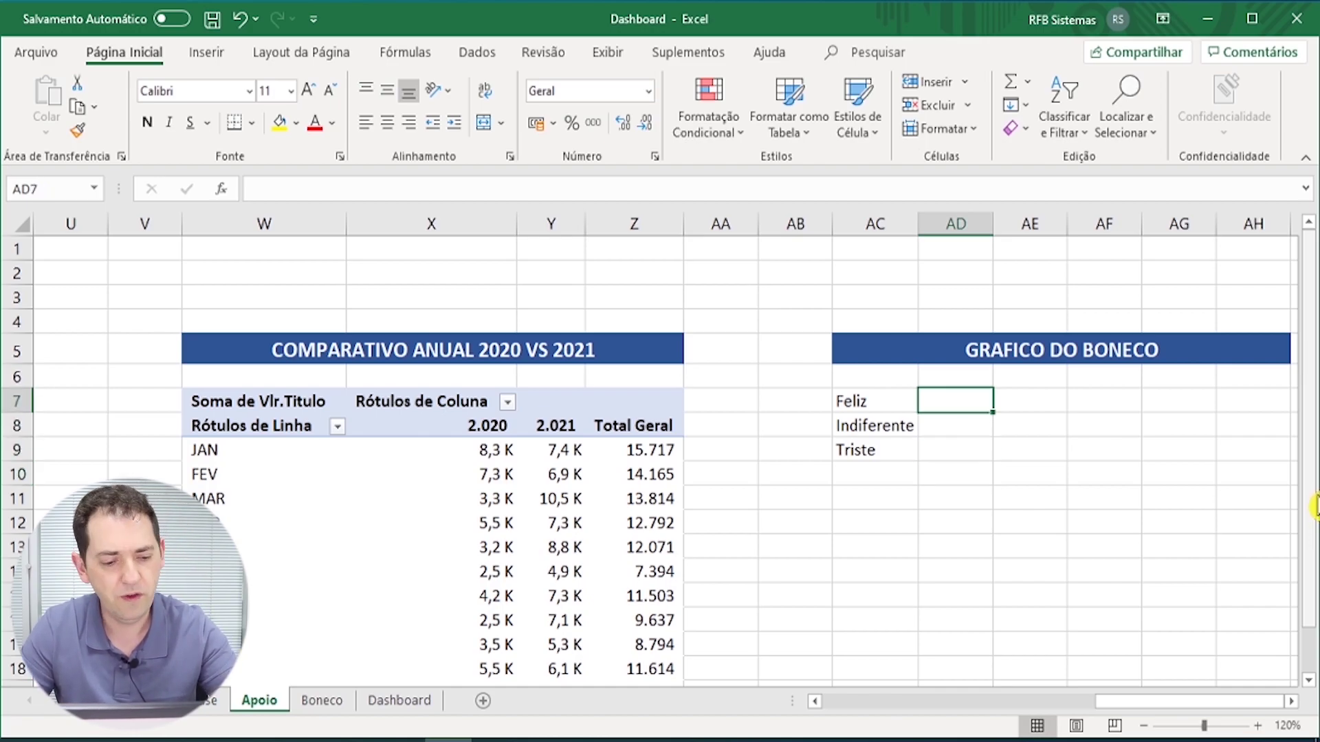
type("1")
key("Return")
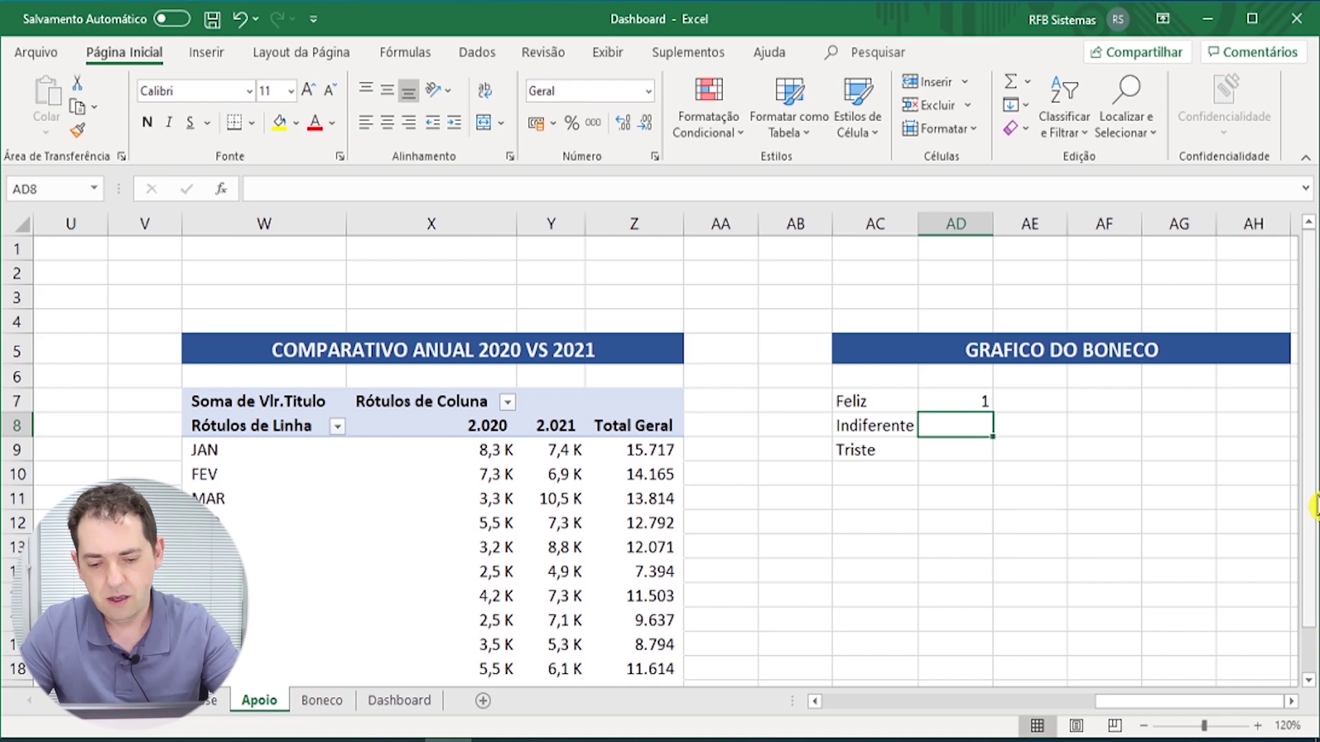
key("Down")
key("Up")
key("Up")
key("Up")
key("Down")
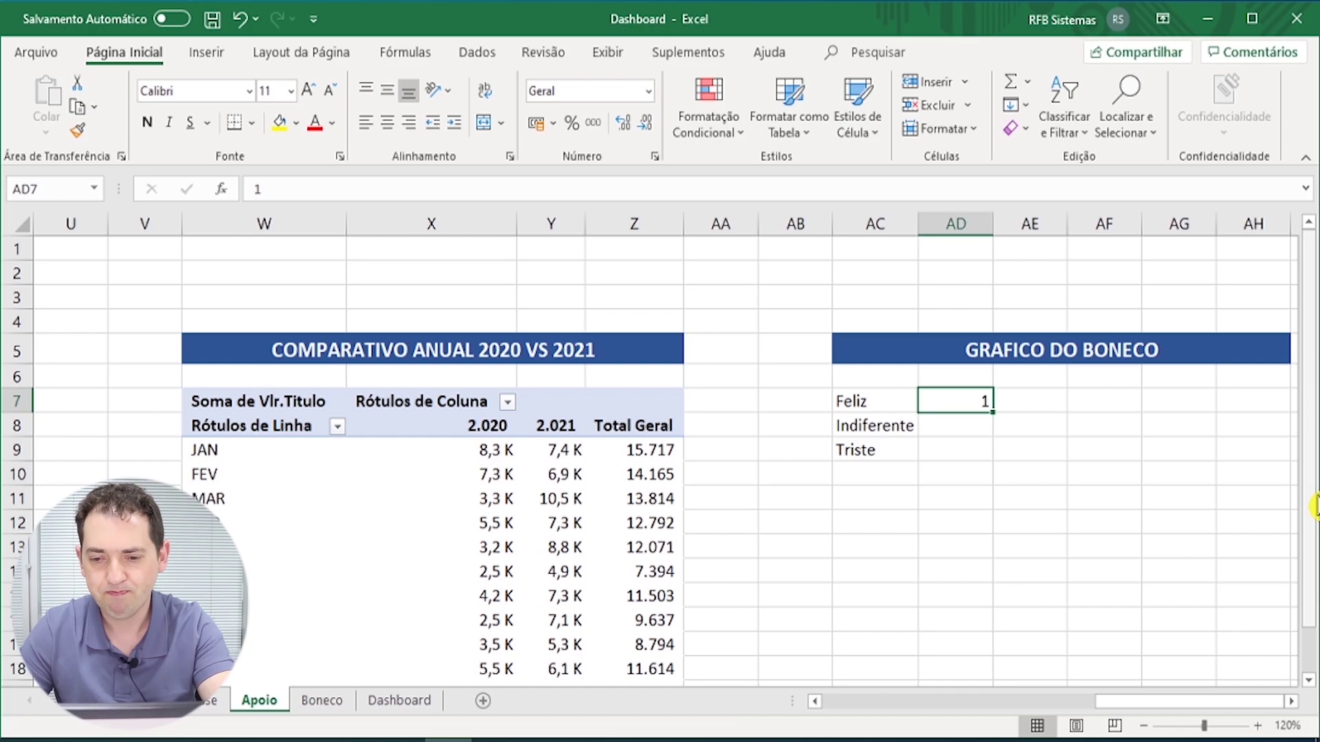
key("Down")
type("0")
key("Return")
type("0")
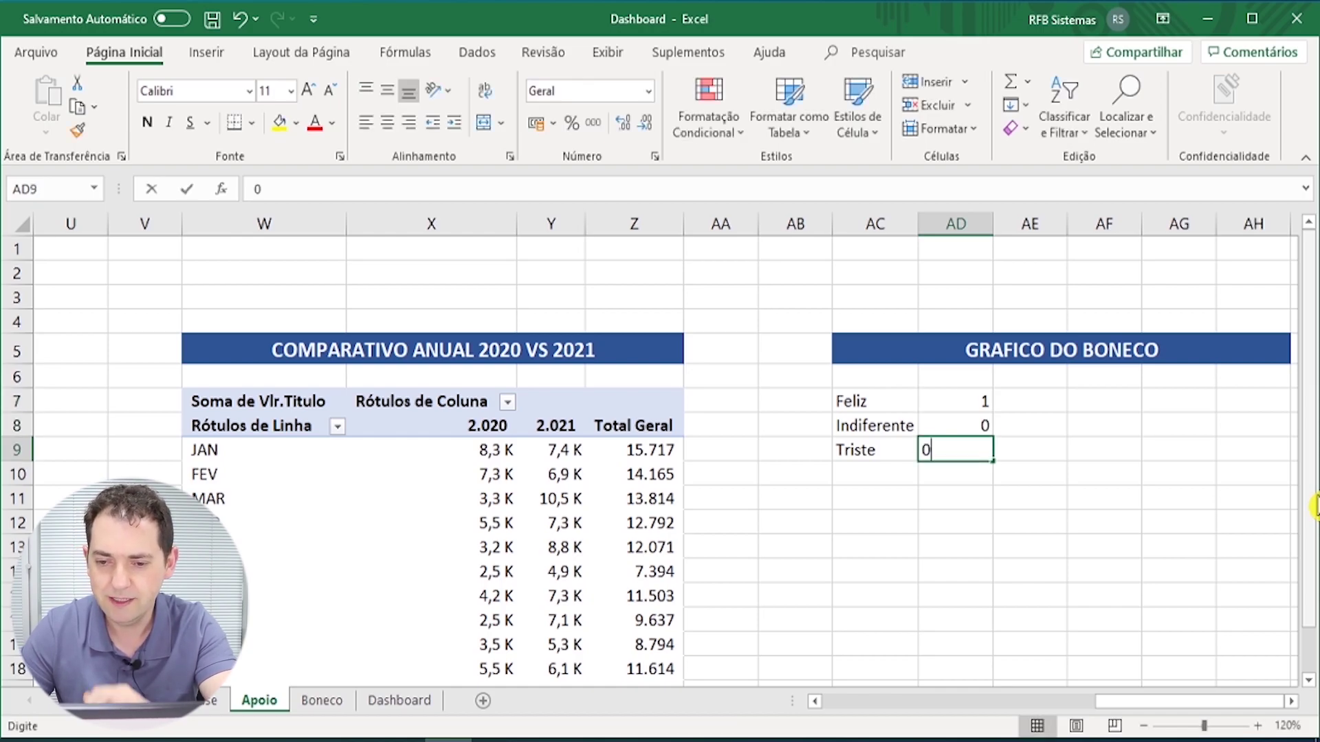
key("Return")
Step: Insert a clustered column chart from AC7:AD7 and move it clear of the COMPARATIVO ANUAL 2020 VS 2021 table
key("Down")
key("Down")
key("Up")
key("Up")
key("Up")
key("Up")
key("Up")
key("Right")
key("Right")
key("Right")
key("Right")
key("Right")
key("Left")
key("Left")
key("Left")
key("Left")
key("Left")
key("Left")
key("shift+Right")
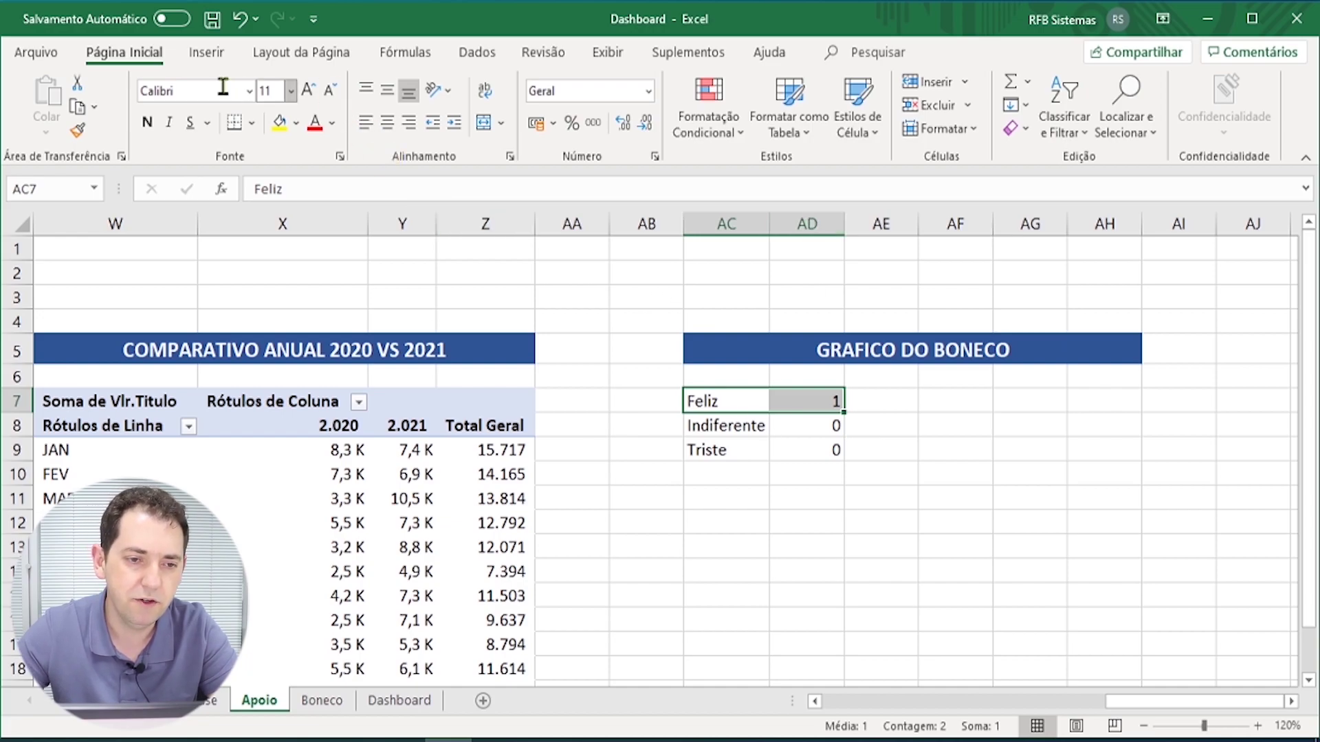
left_click(206, 52)
left_click(467, 82)
left_click(480, 155)
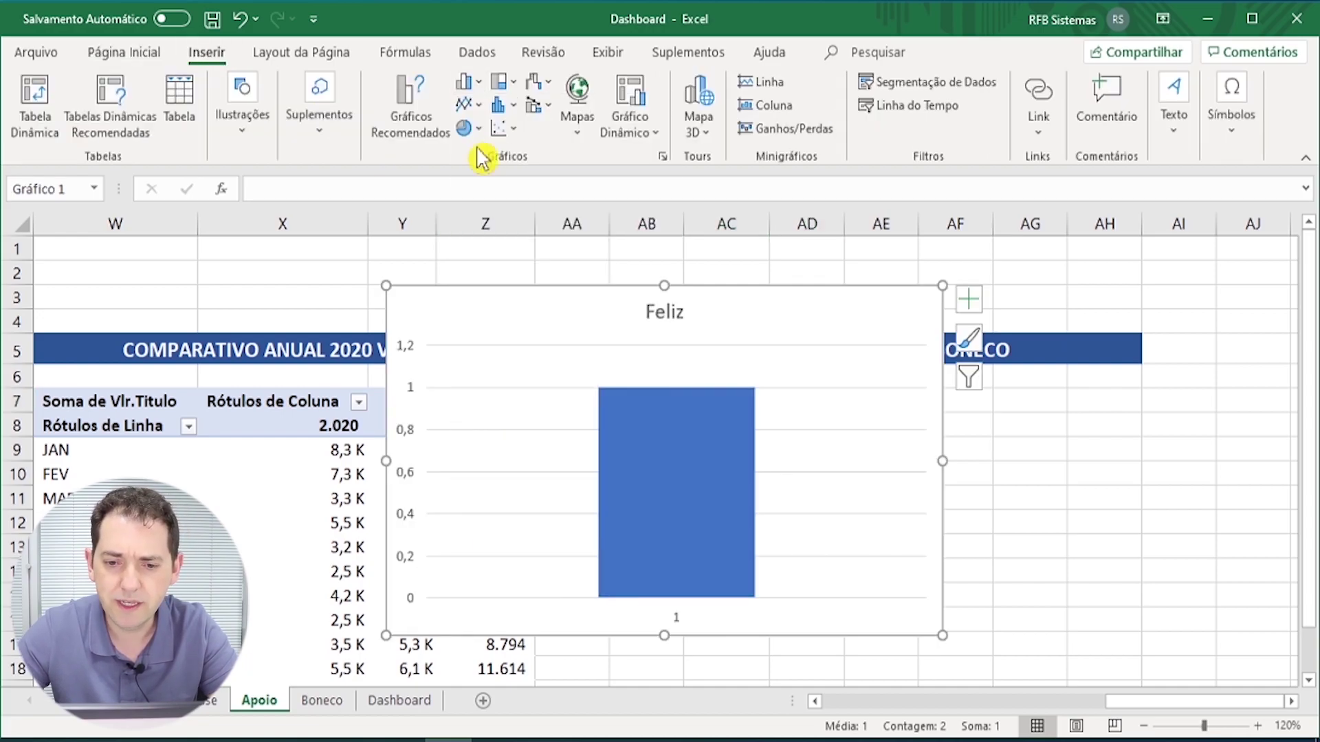
left_click_drag(774, 284, 1082, 303)
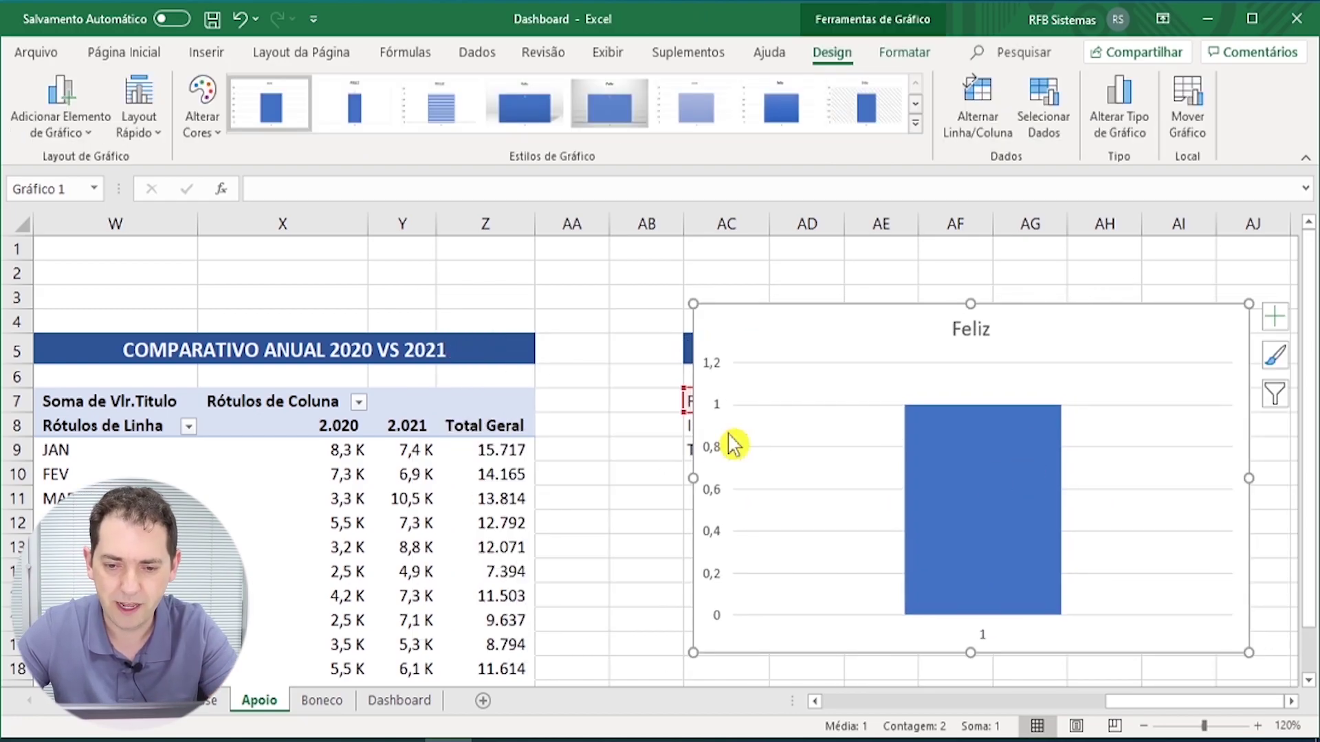
Step: Fix the Feliz chart's vertical axis limits at minimum 0 and maximum 1
left_click(720, 411)
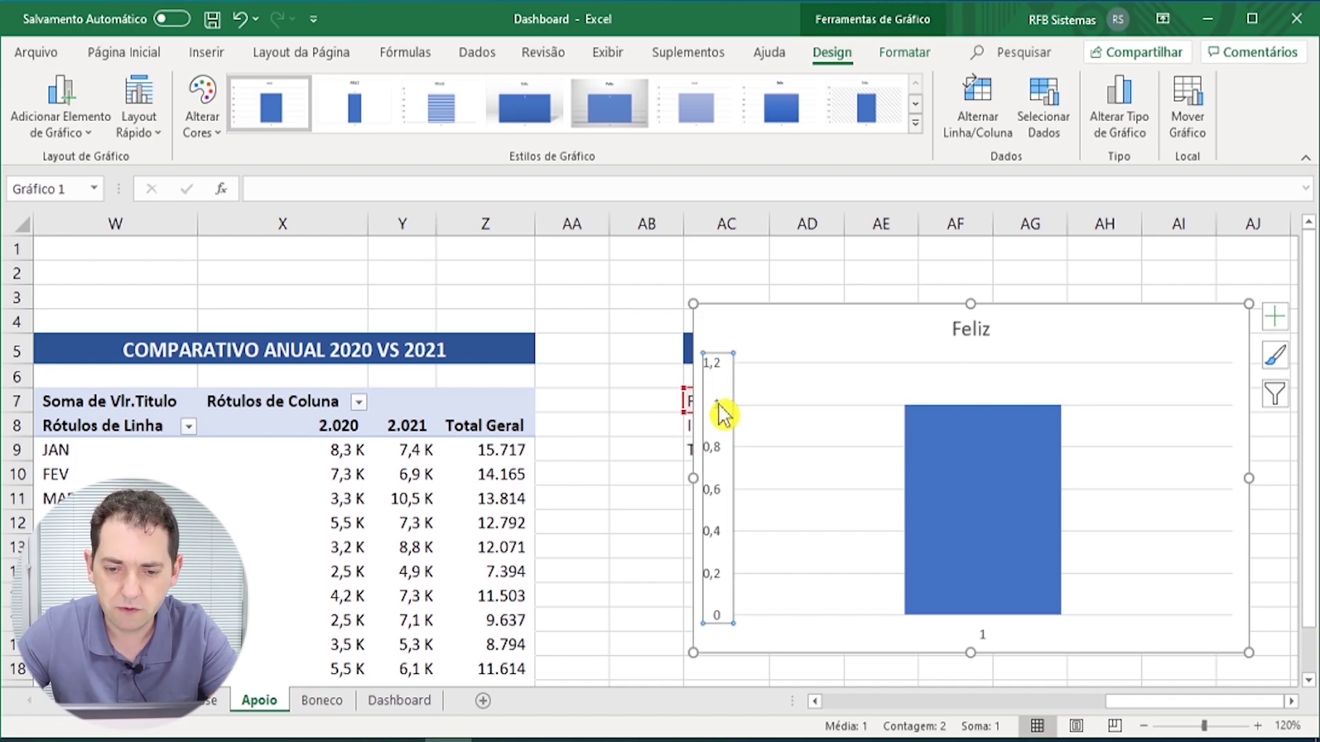
double_click(720, 411)
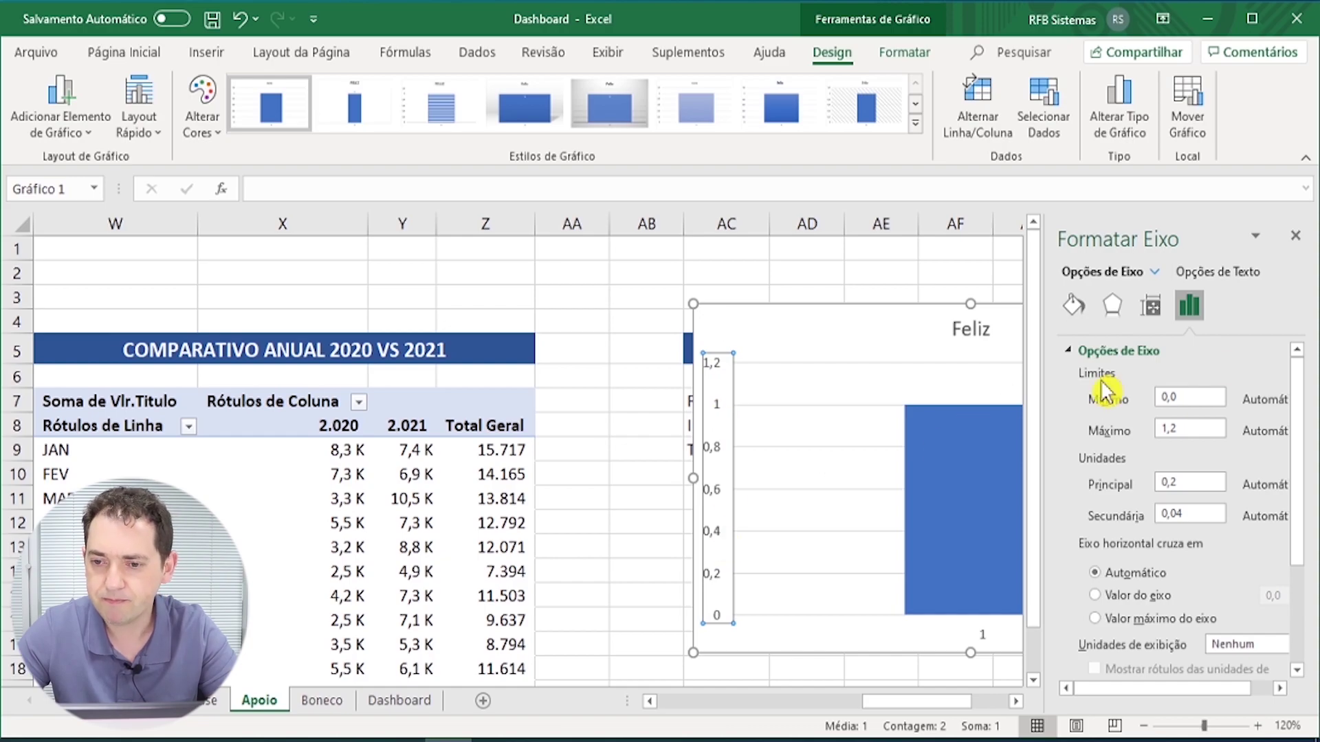
double_click(1163, 404)
type("0")
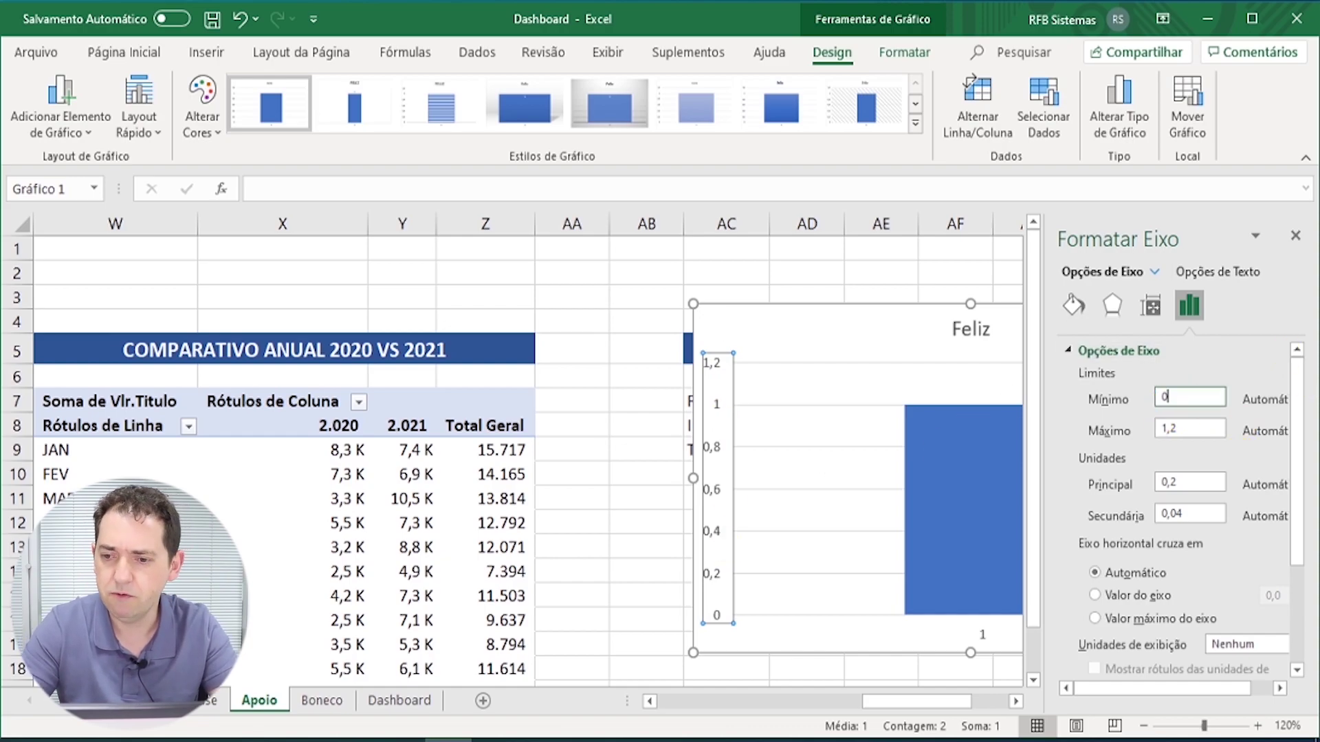
key("Return")
double_click(1166, 429)
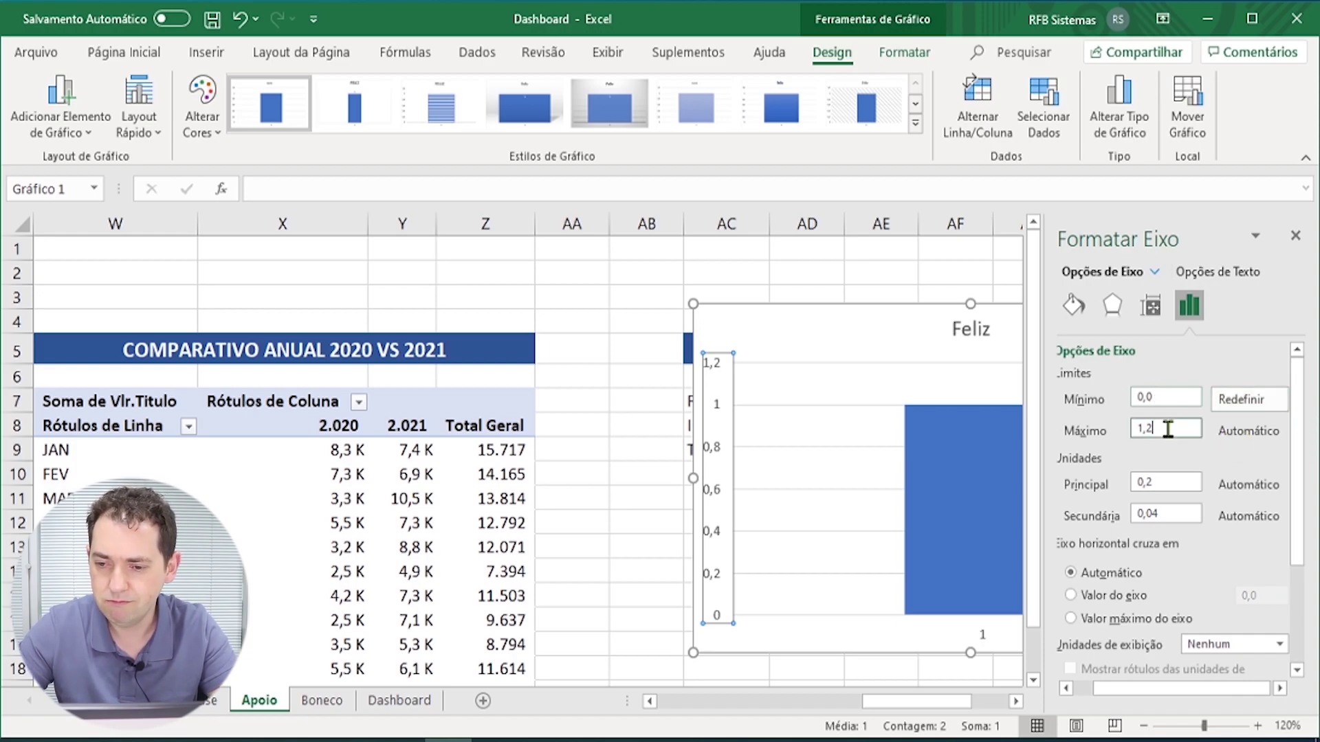
type("1")
key("Return")
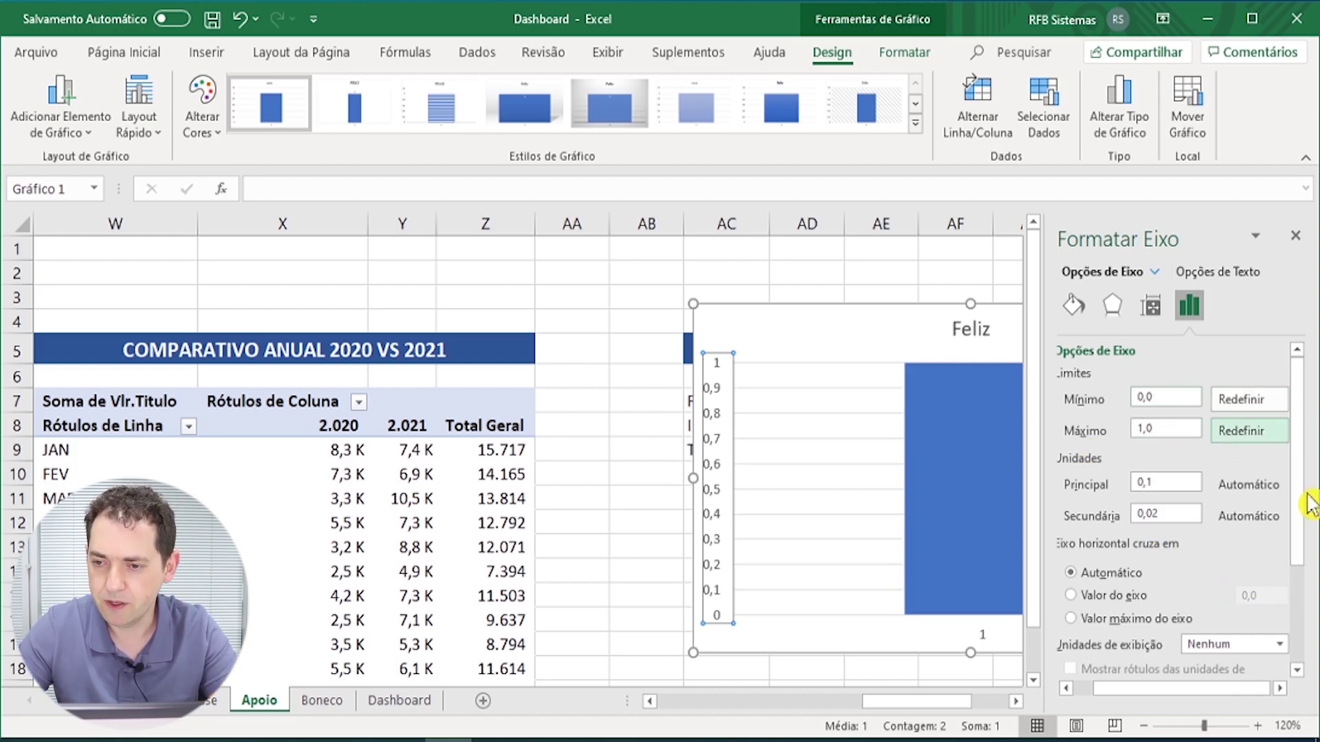
left_click(1295, 235)
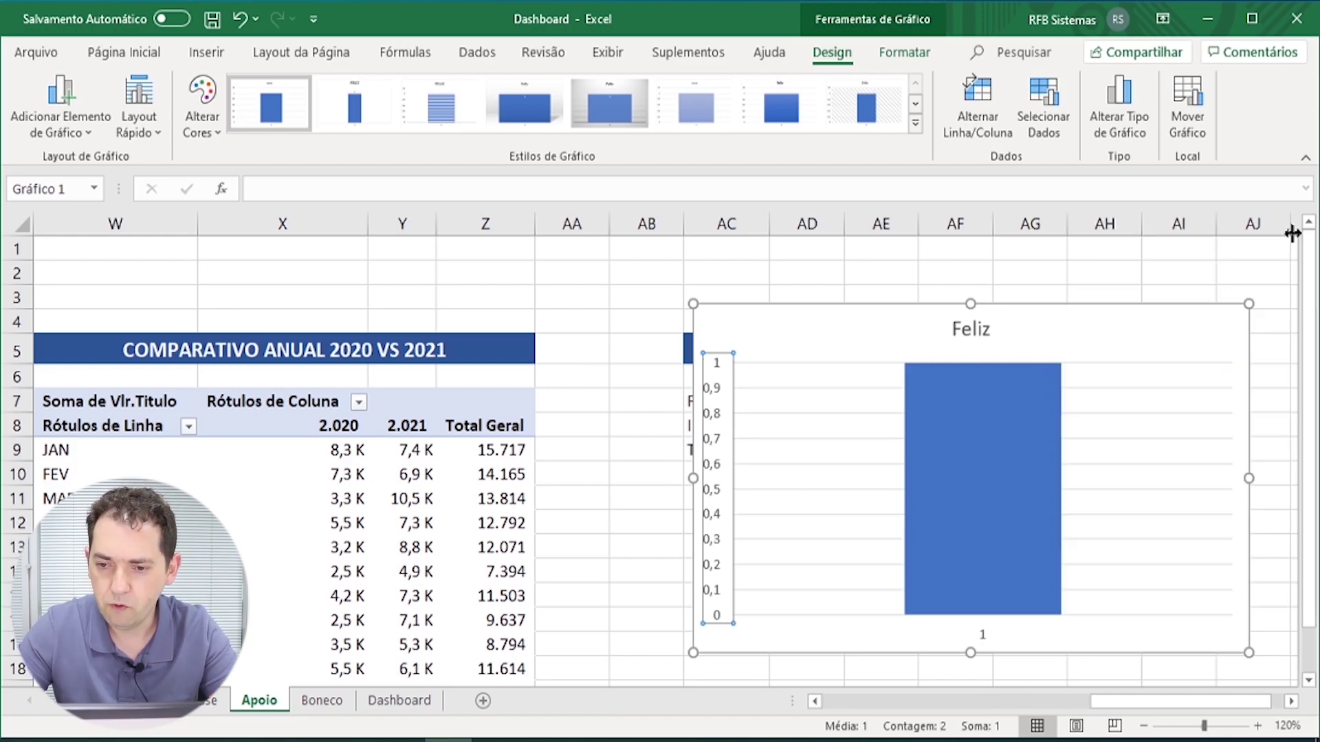
Step: Place the Feliz chart beside the GRAFICO DO BONECO block at AJ6 and narrow it to span columns AJ to AN
left_click(1292, 702)
left_click(1292, 701)
left_click(1292, 702)
left_click(1292, 701)
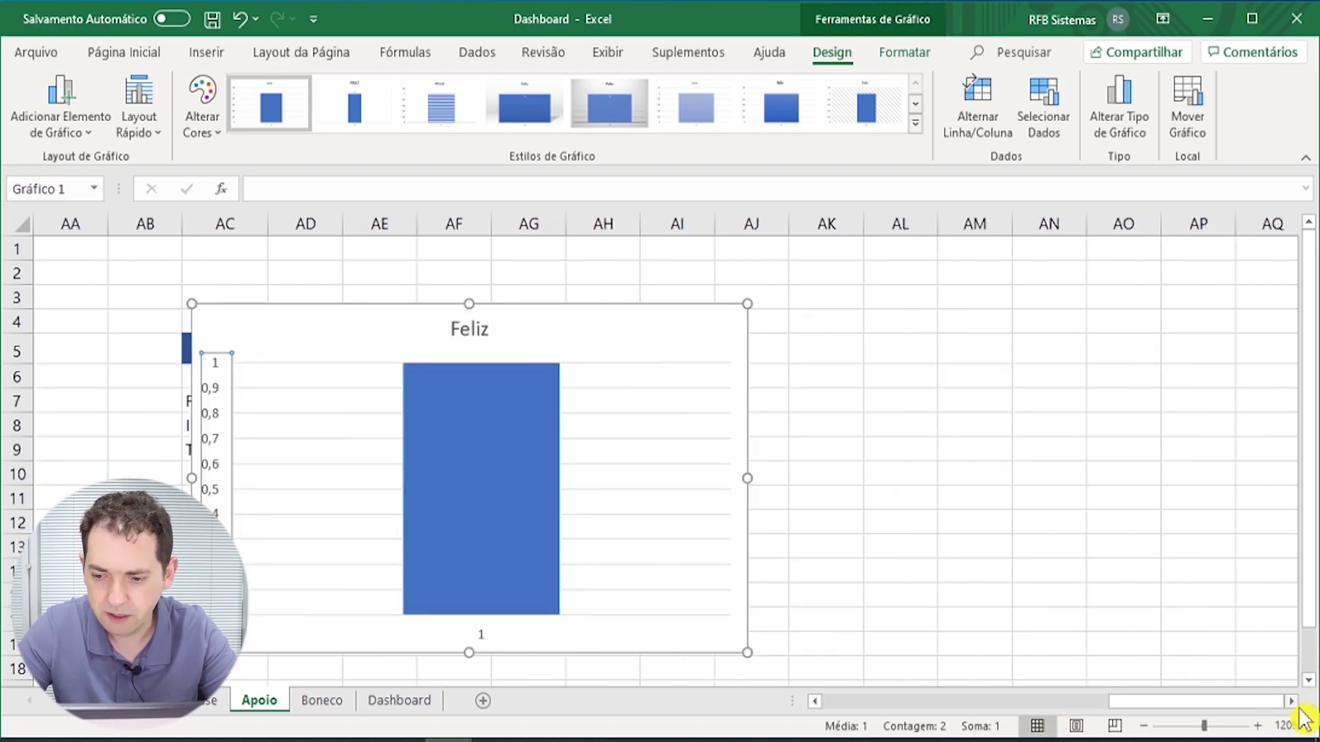
left_click(1292, 702)
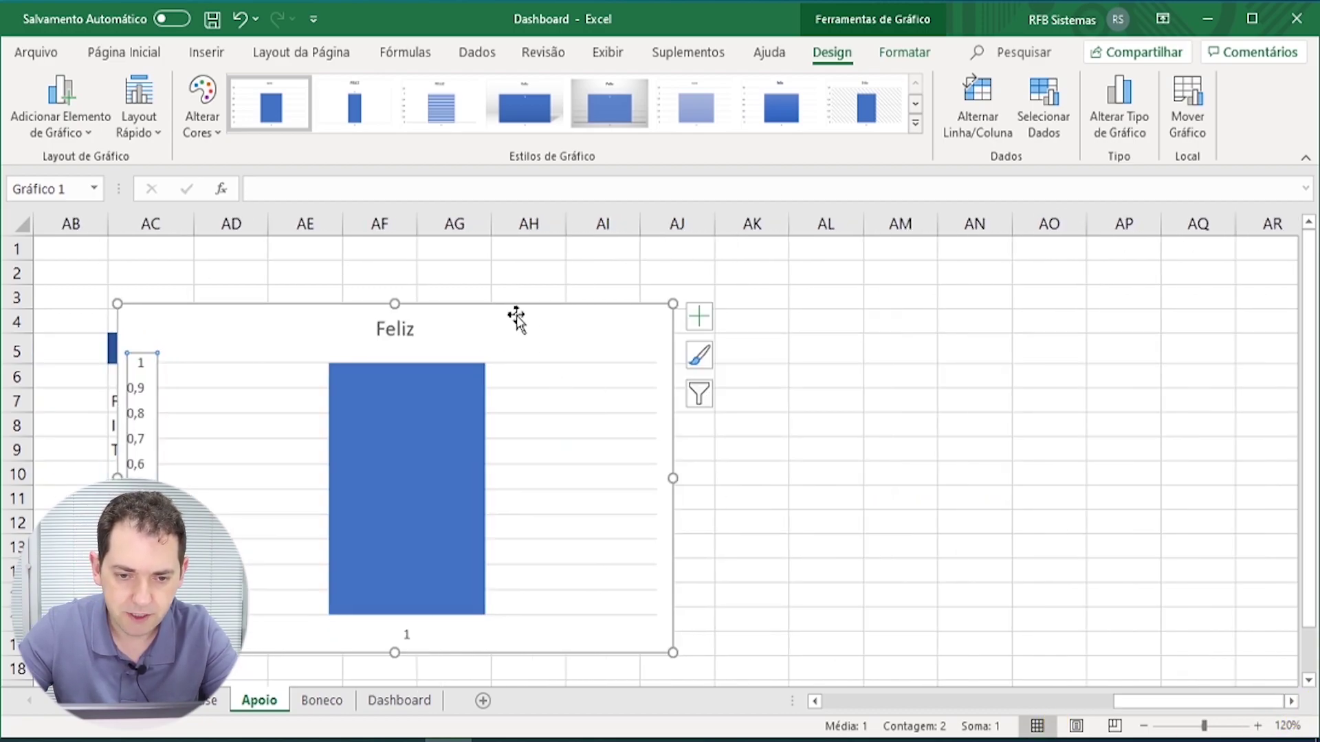
left_click_drag(518, 303, 963, 334)
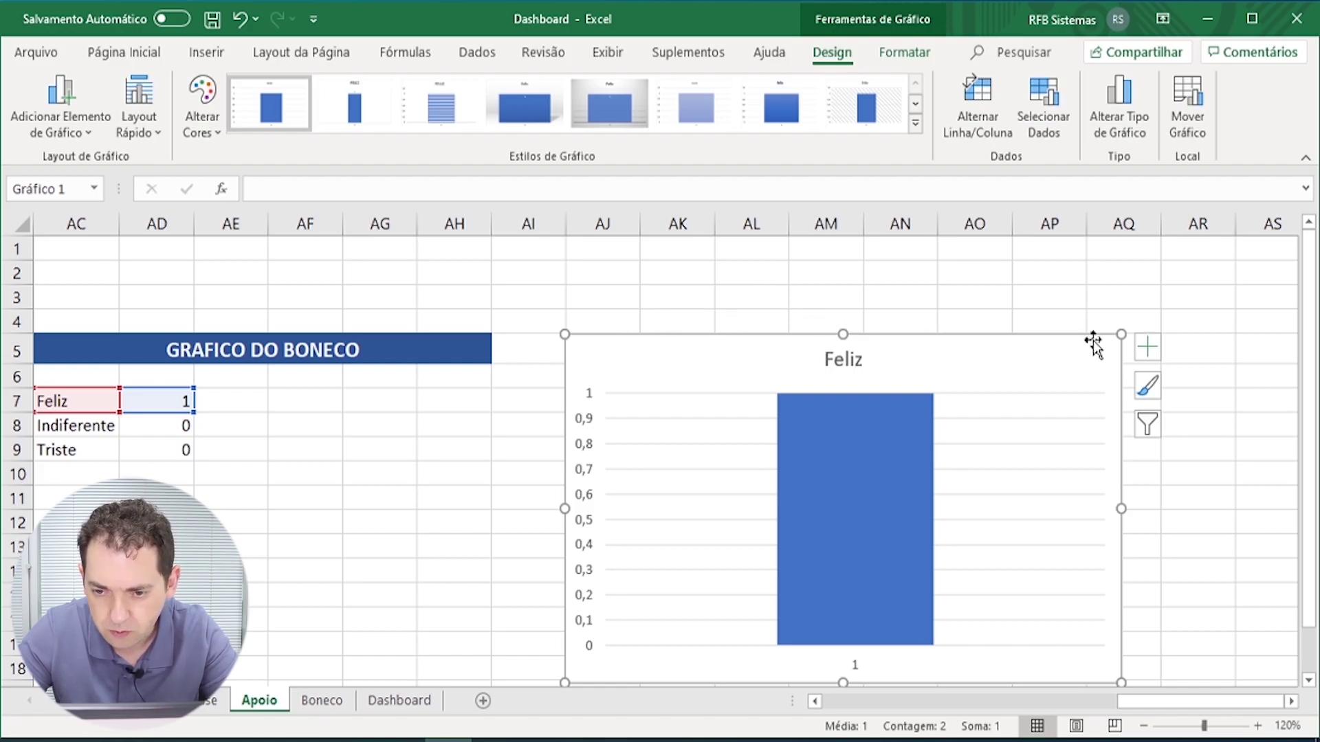
left_click_drag(1121, 509, 940, 511)
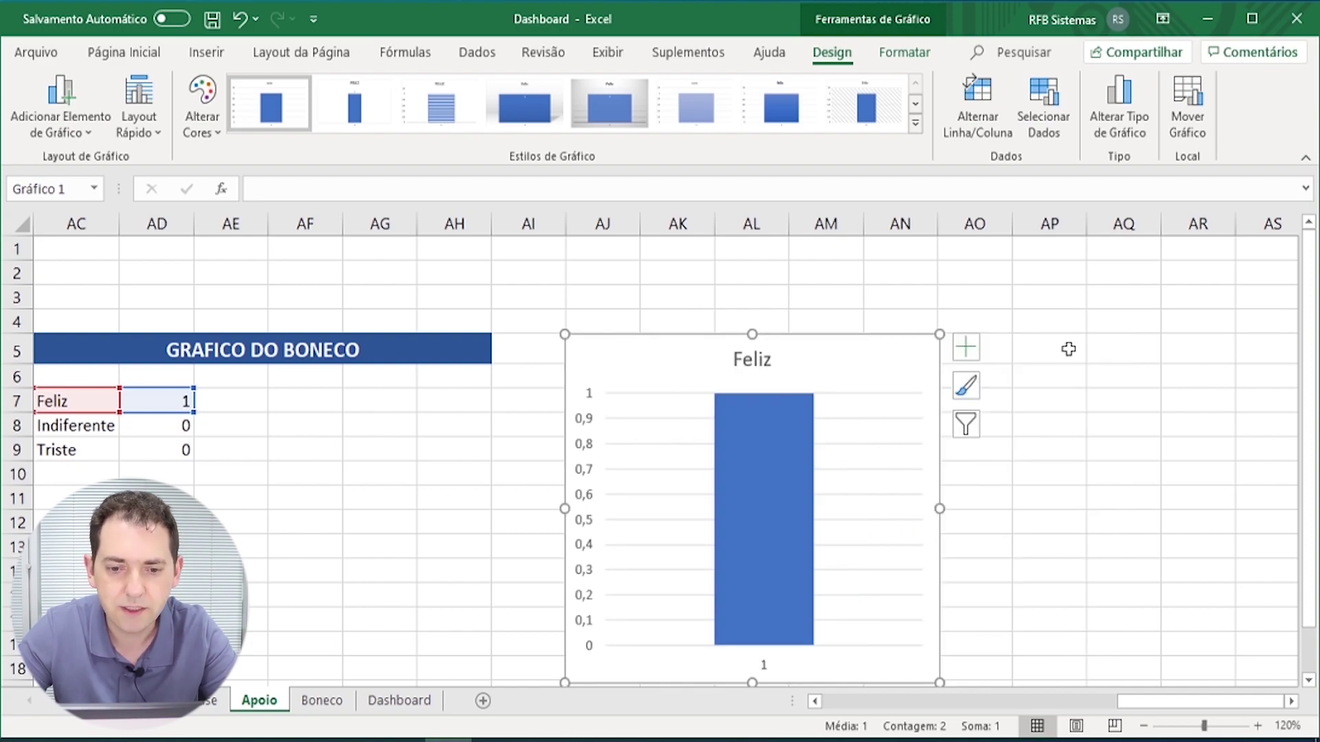
mouse_move(673, 336)
left_mouse_down()
mouse_move(672, 362)
mouse_move(686, 371)
mouse_move(675, 359)
left_mouse_up()
key("Escape")
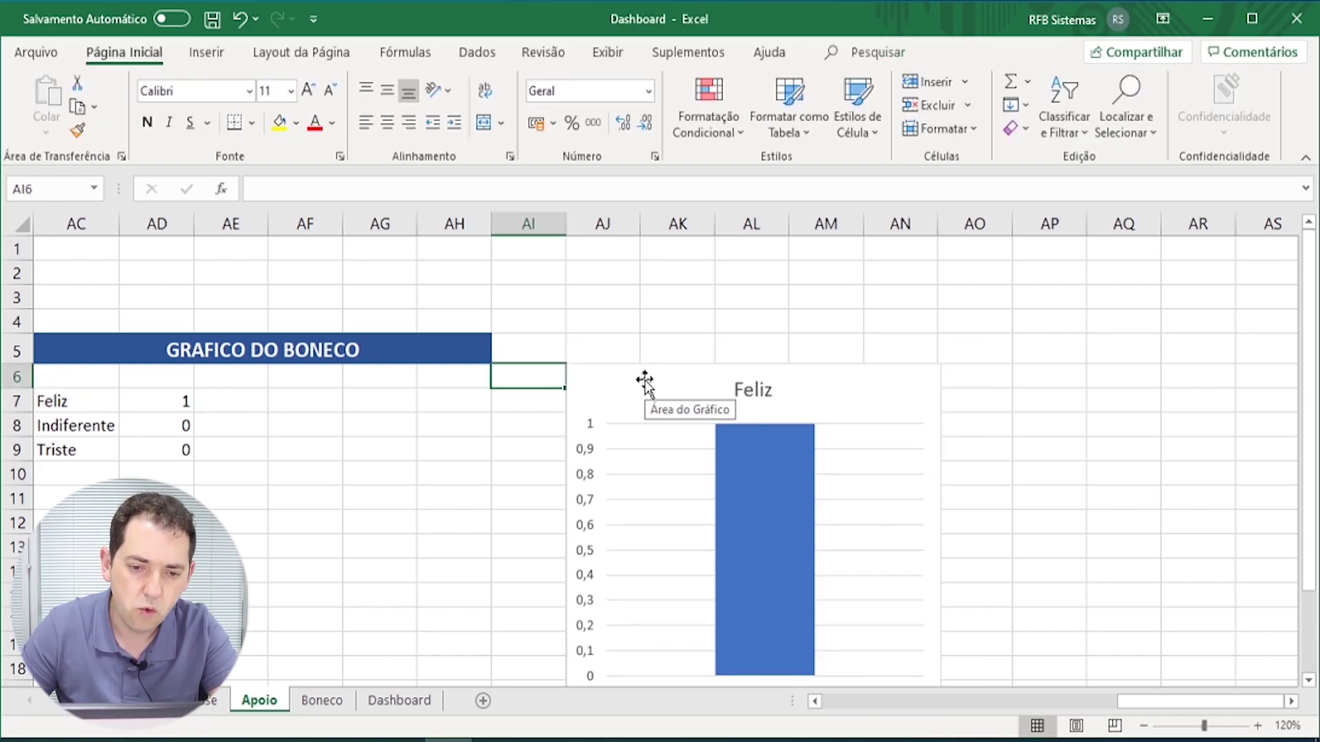
Step: Shorten the Feliz chart so its lower edge sits at row 16
key("Down")
key("Down")
key("Down")
key("Down")
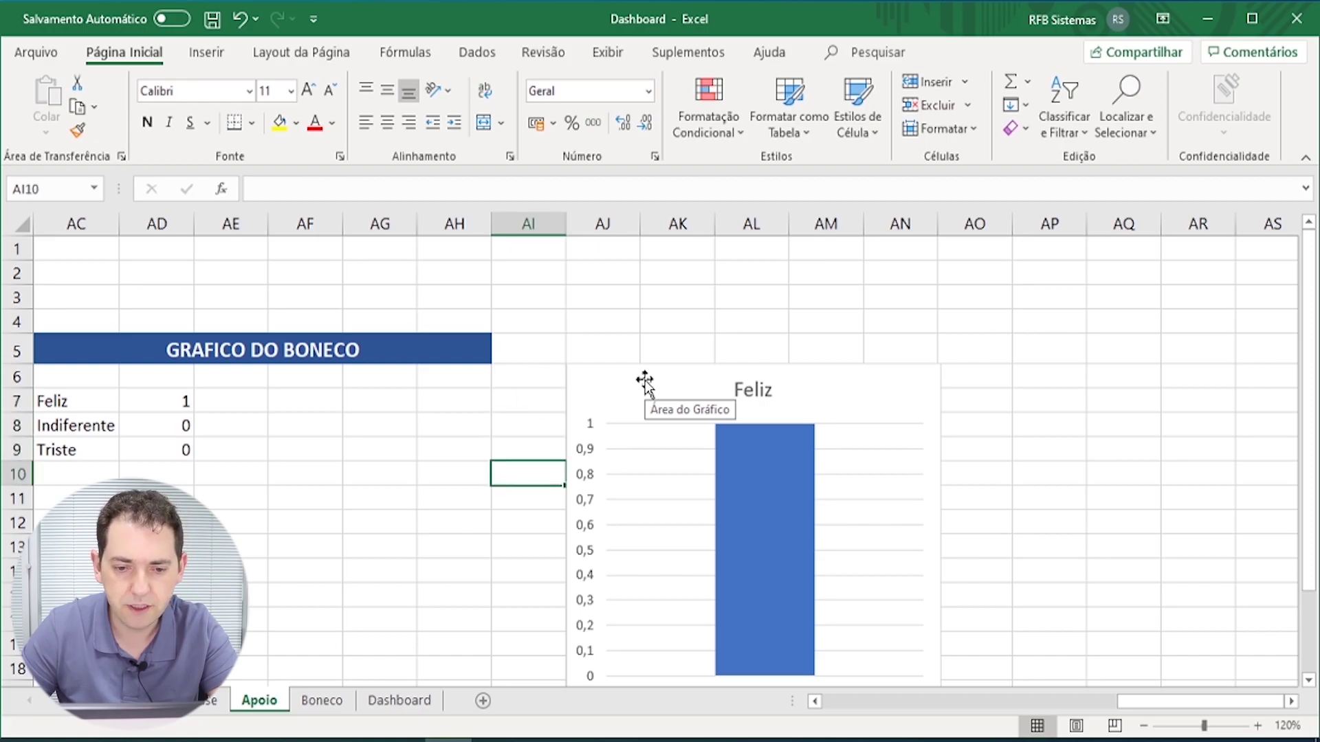
key("Down")
key("Down")
key("Down")
key("Down")
key("Down")
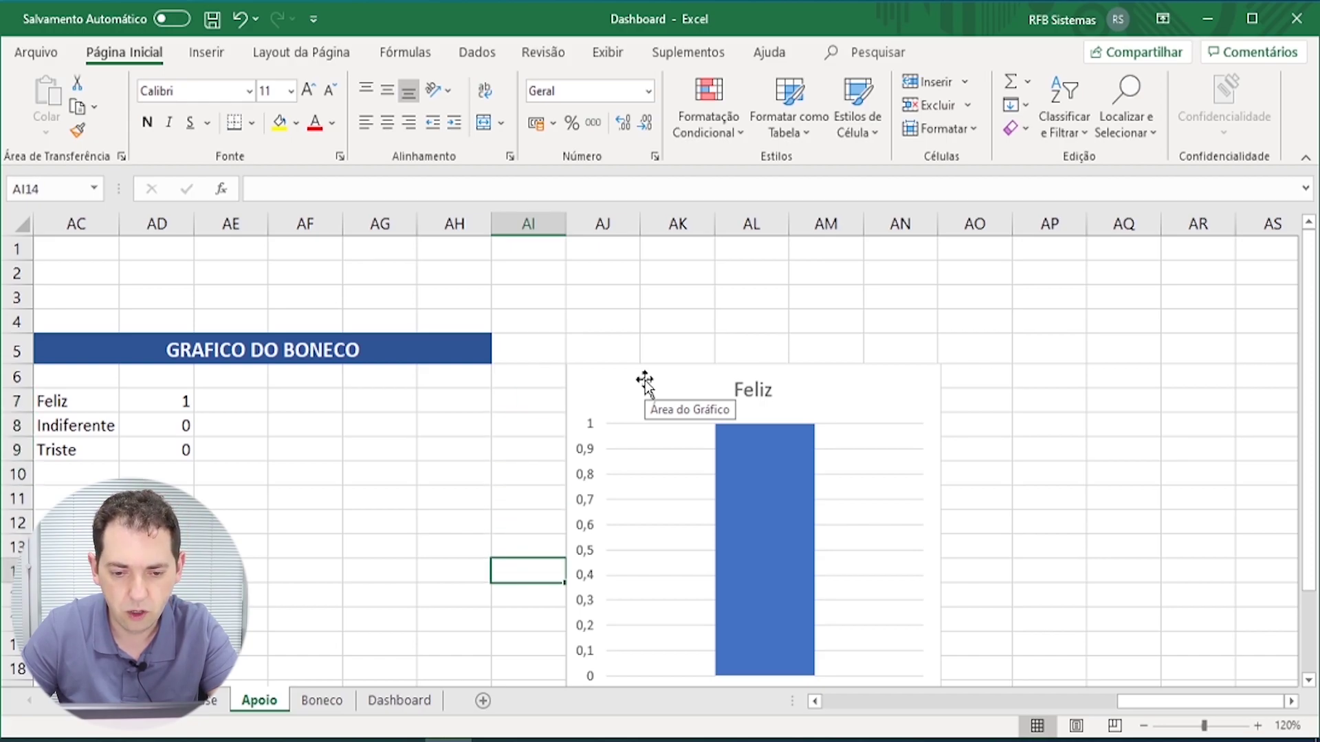
key("Down")
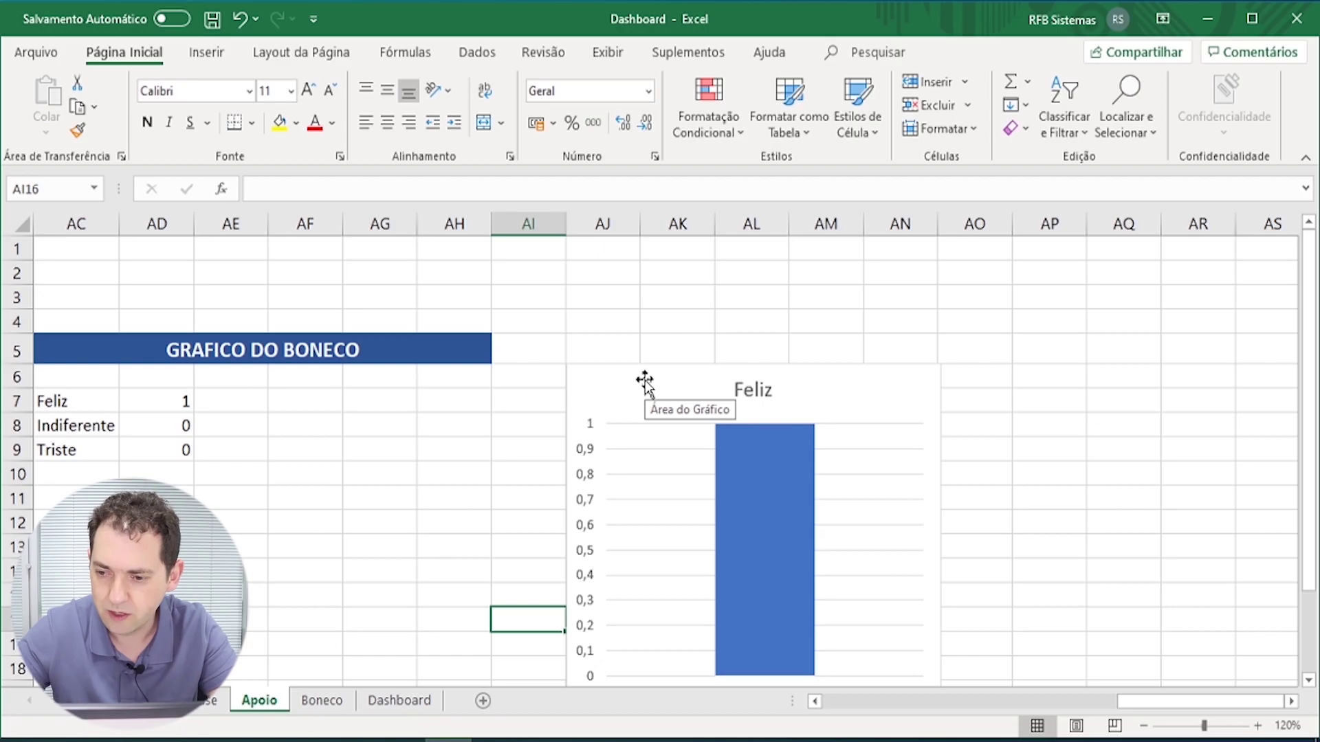
left_click_drag(1311, 497, 1311, 519)
left_click(760, 610)
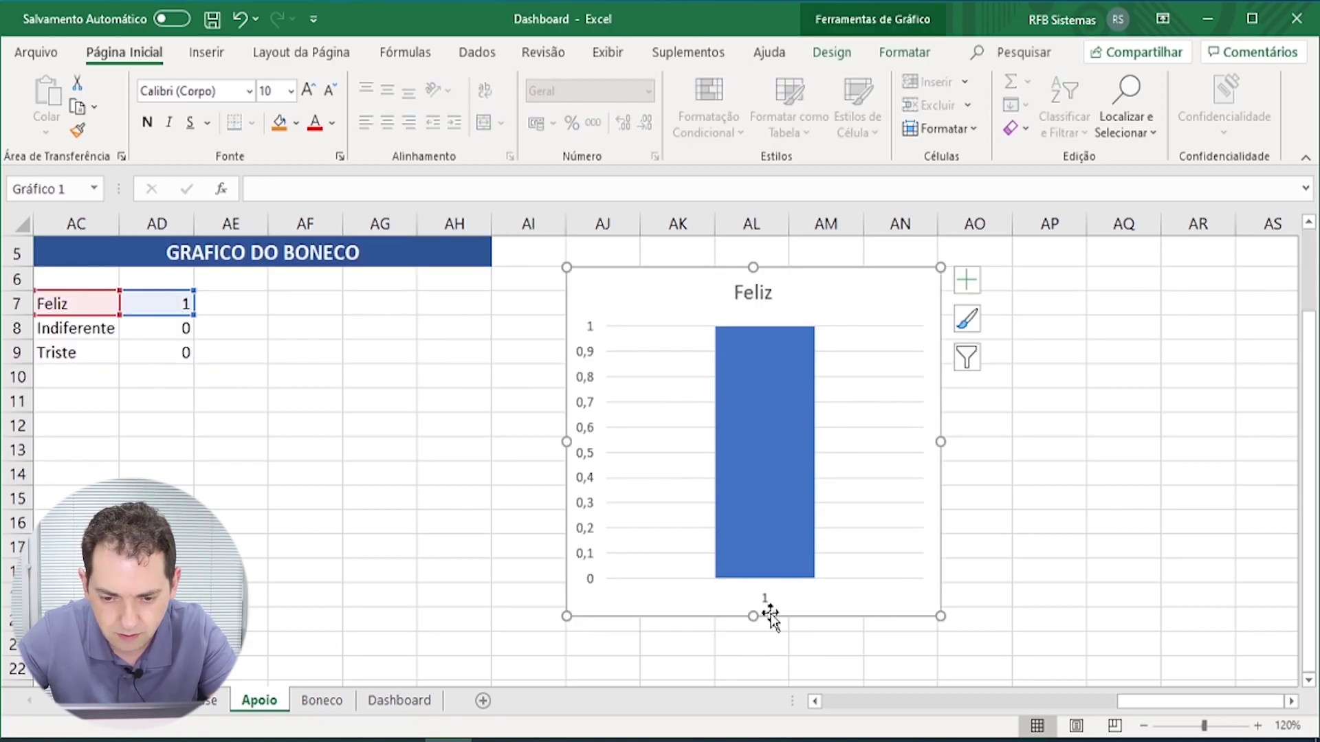
left_click_drag(751, 615, 752, 533)
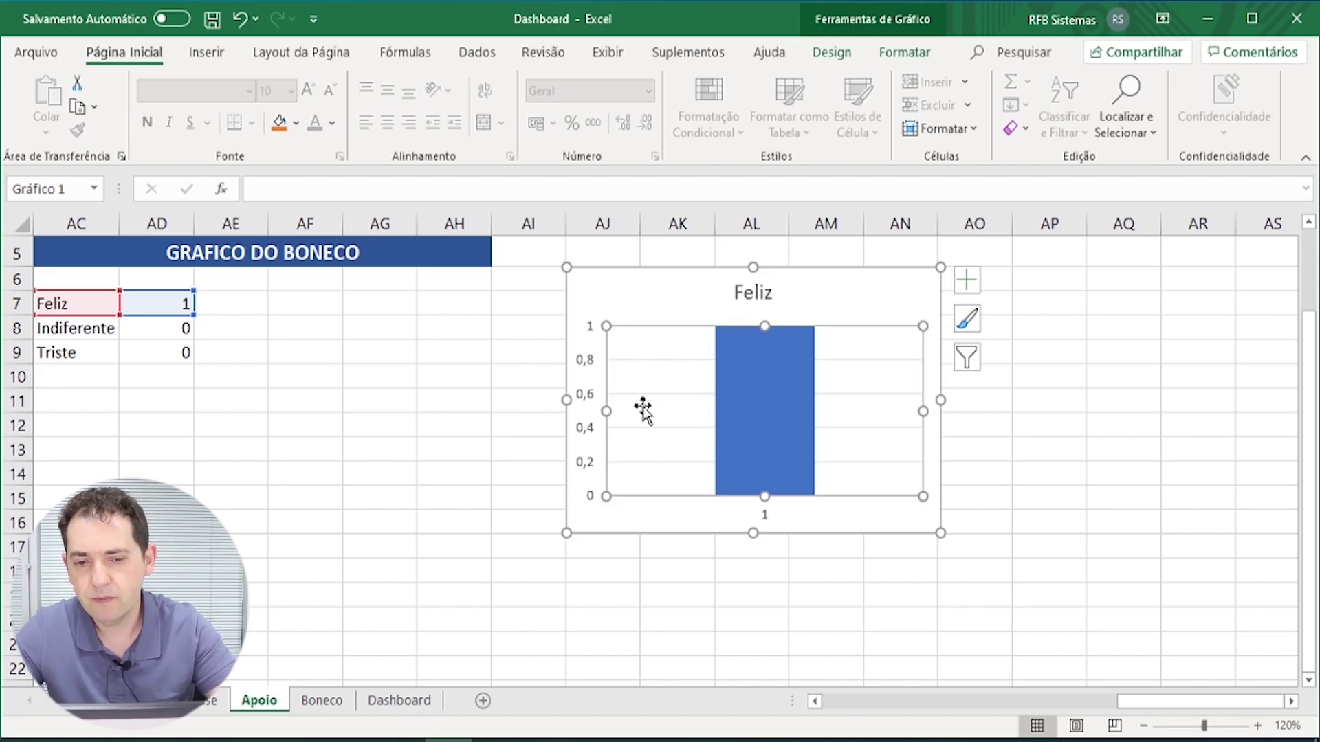
Step: Remove the gridlines, the vertical and horizontal axes, and the title from the Feliz chart
left_click(644, 399)
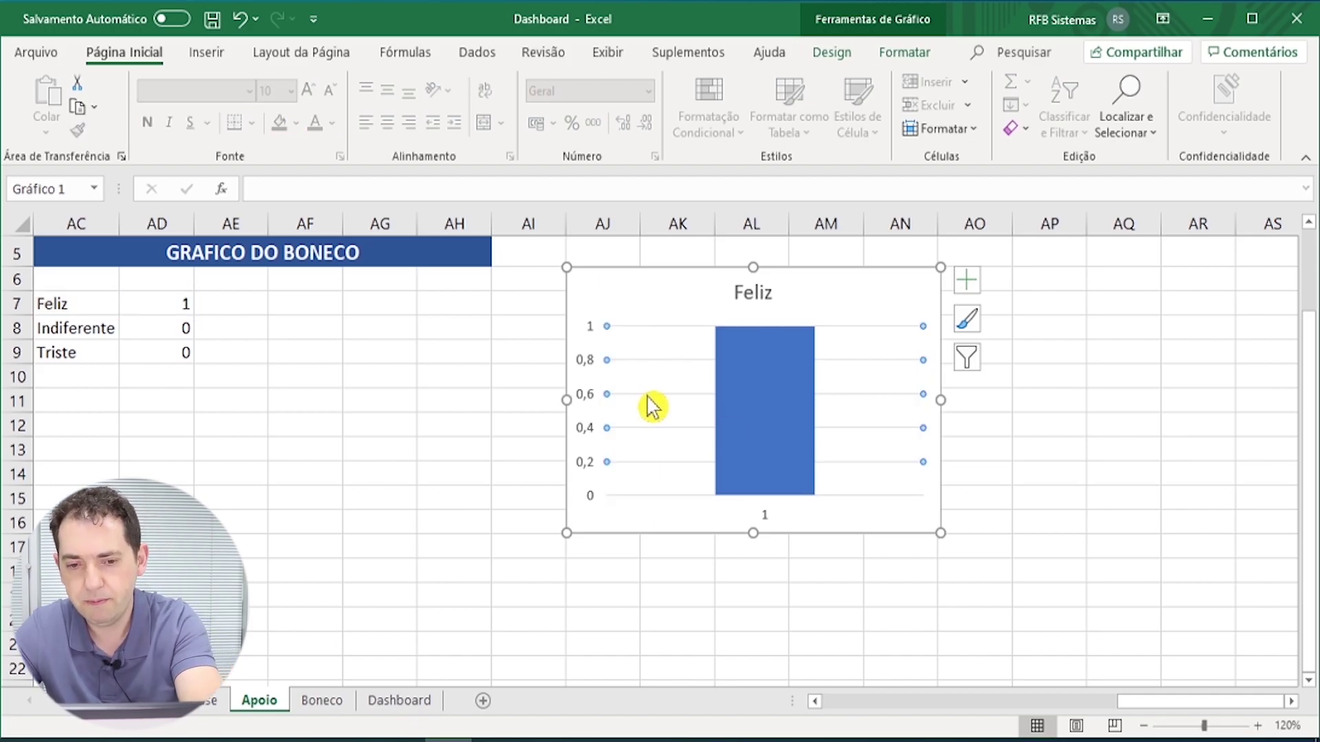
key("Delete")
left_click(596, 397)
key("Delete")
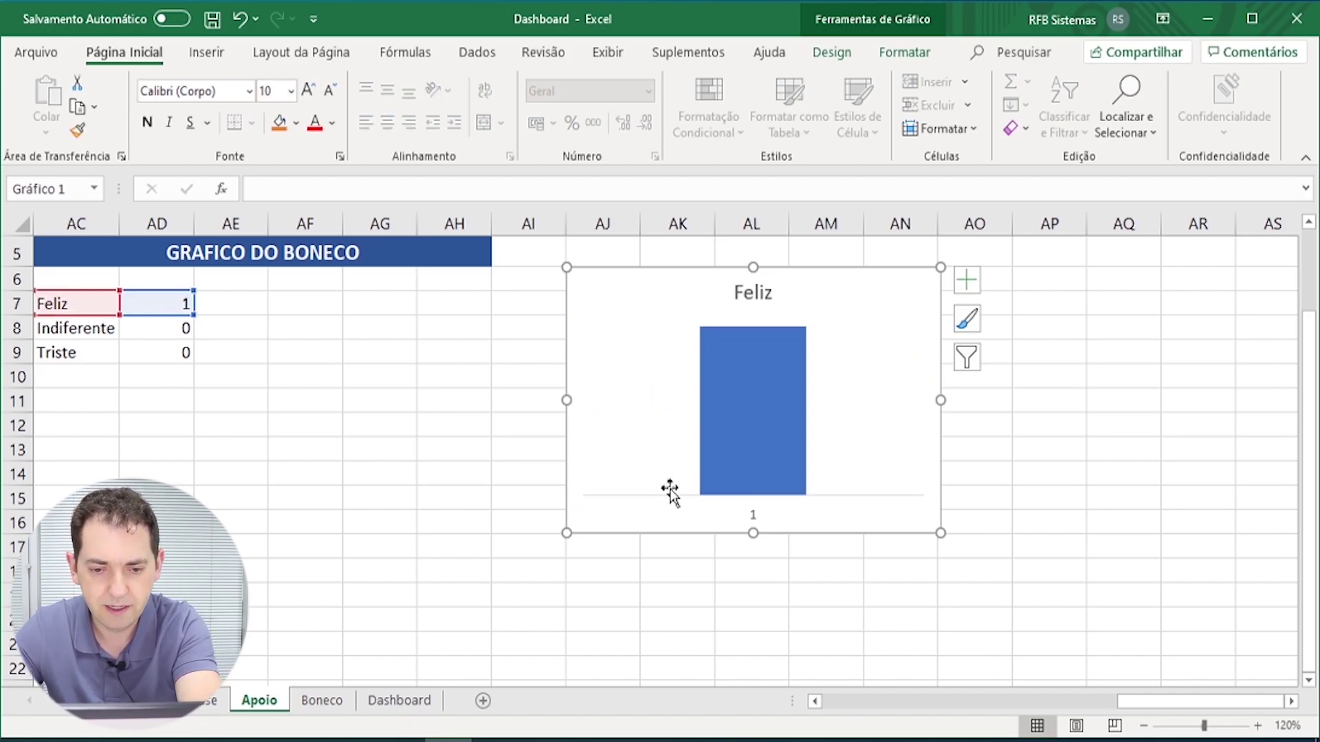
left_click(657, 500)
key("Delete")
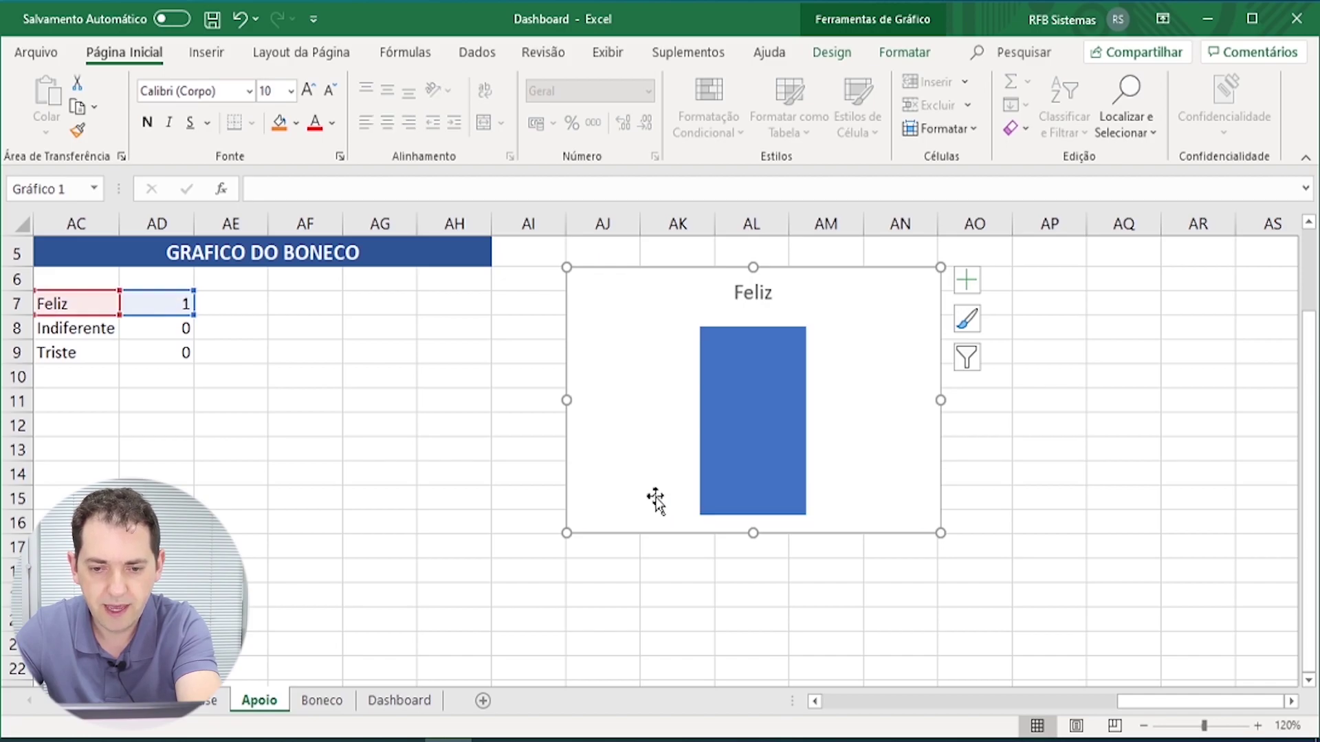
left_click(737, 297)
key("Delete")
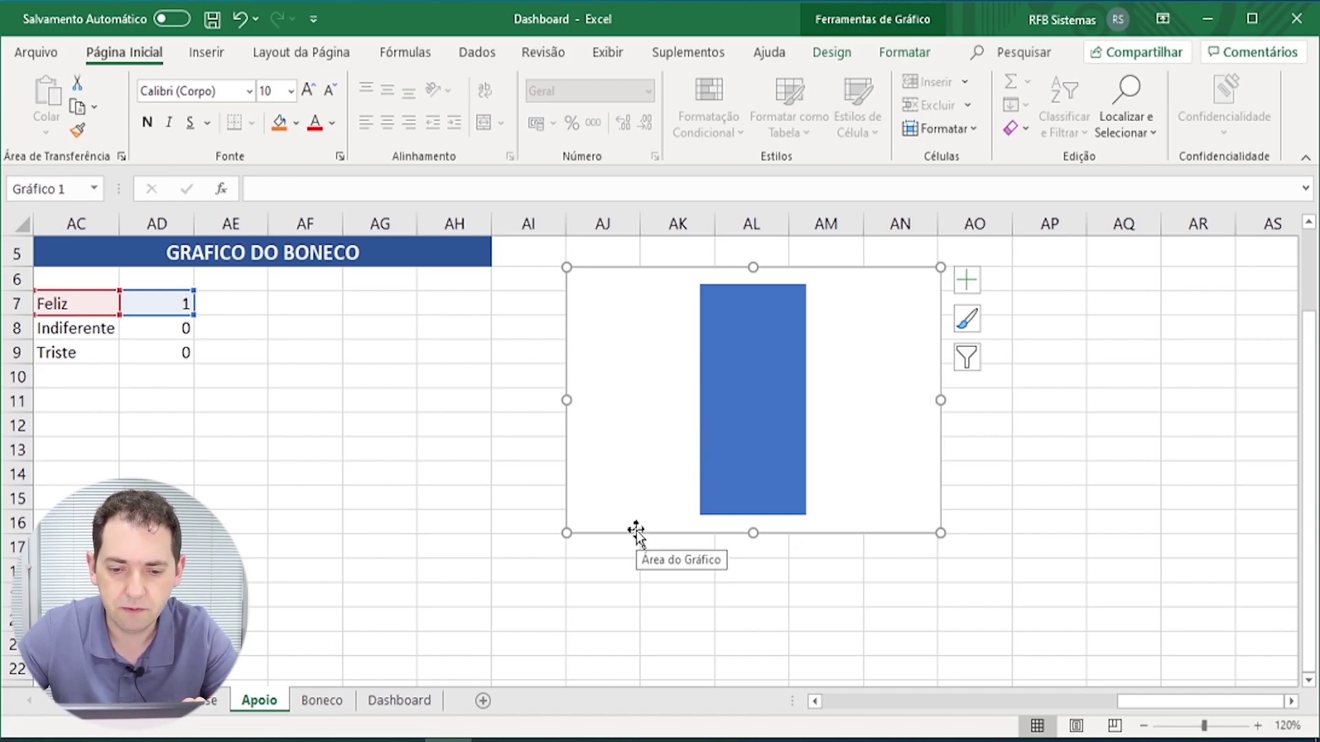
Step: Format the Feliz chart area with no fill and no border line
left_click(636, 503)
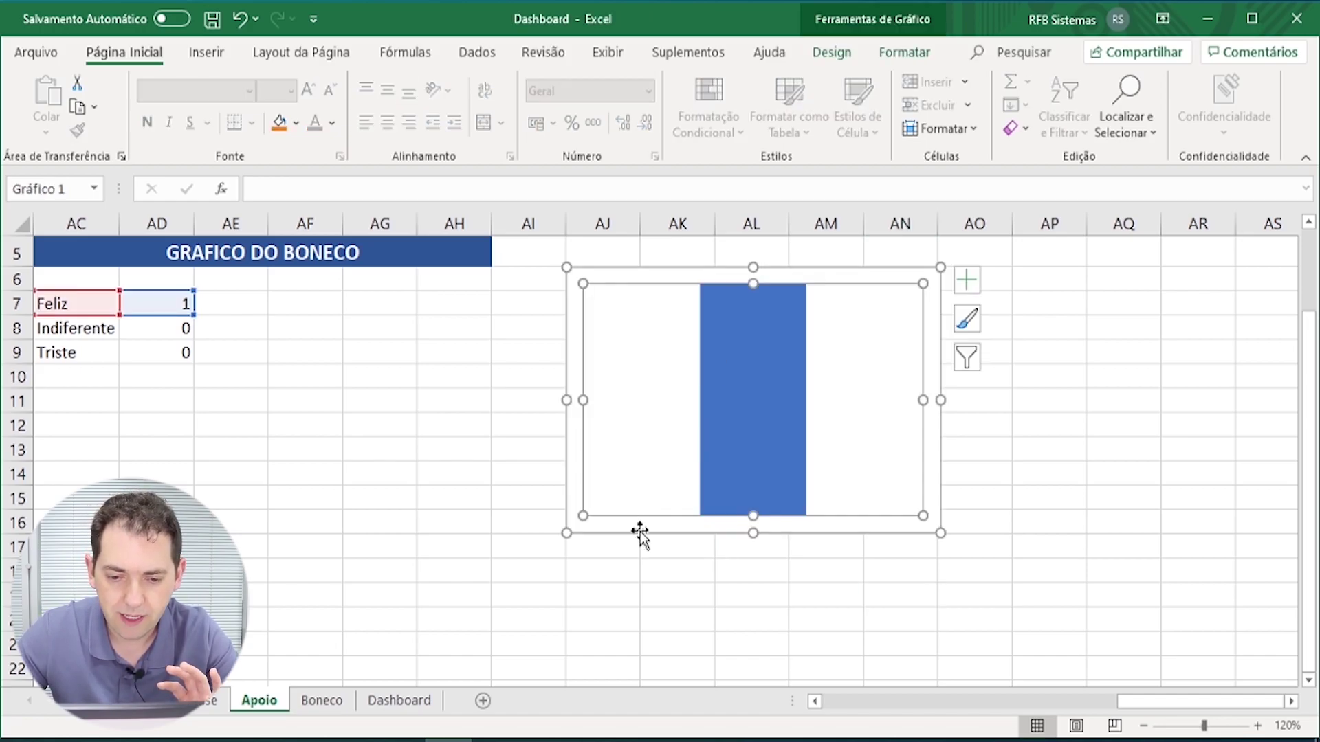
right_click(639, 530)
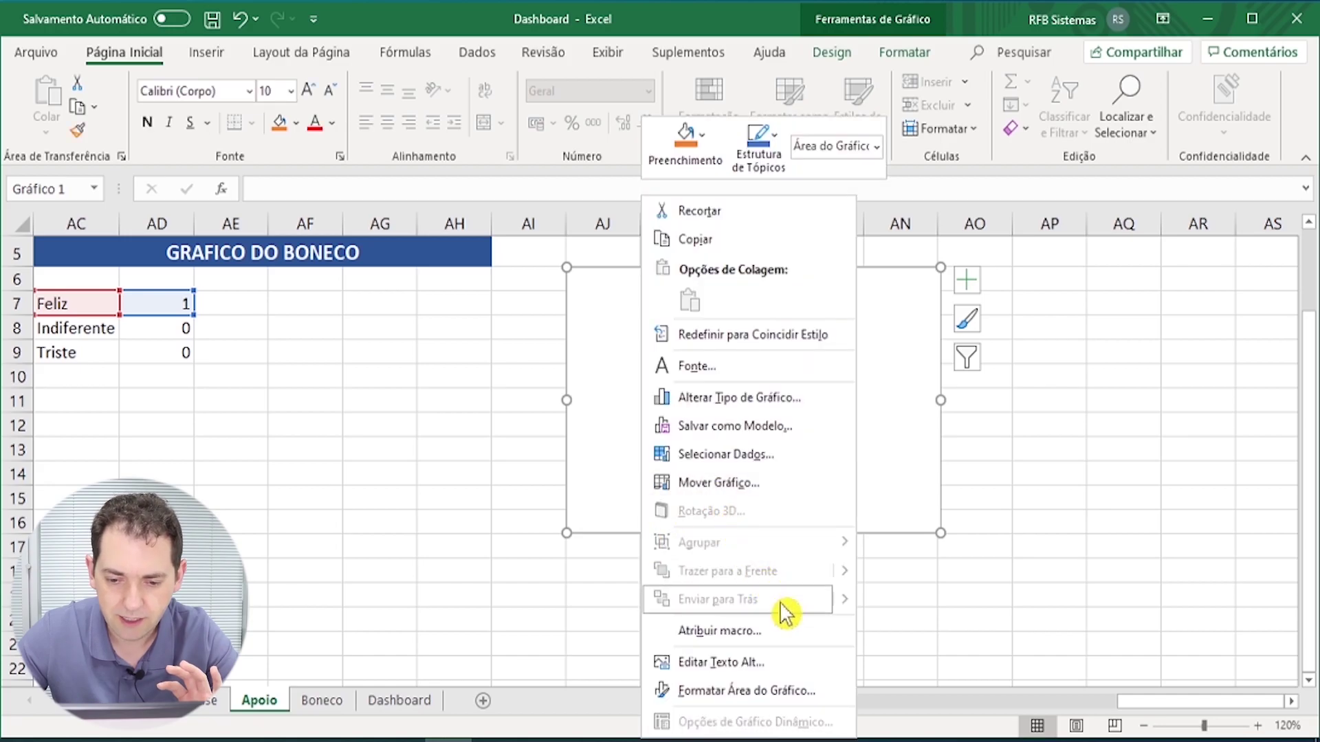
left_click(818, 696)
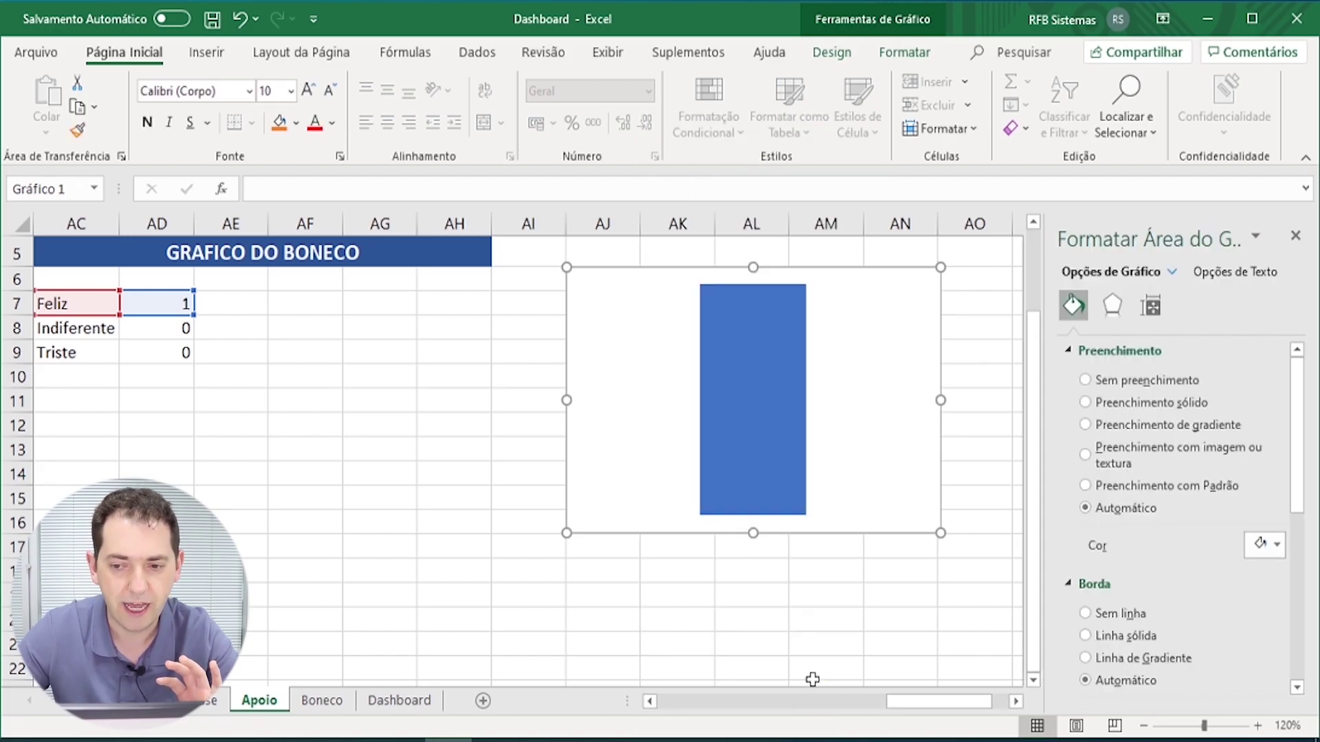
left_click(1118, 385)
left_click(1128, 572)
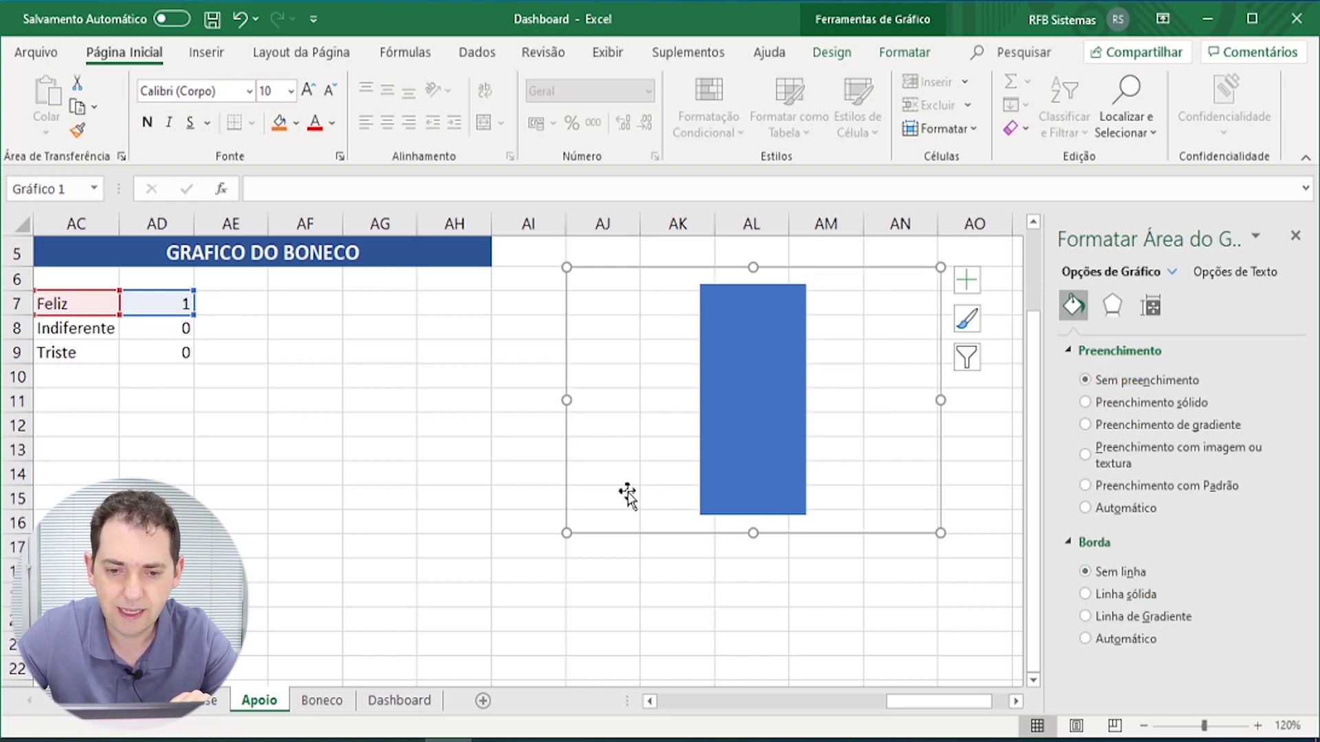
left_click(1296, 235)
Step: Copy the Feliz figure picture from the Boneco sheet and paste it as the fill of the Feliz chart's column
mouse_move(761, 476)
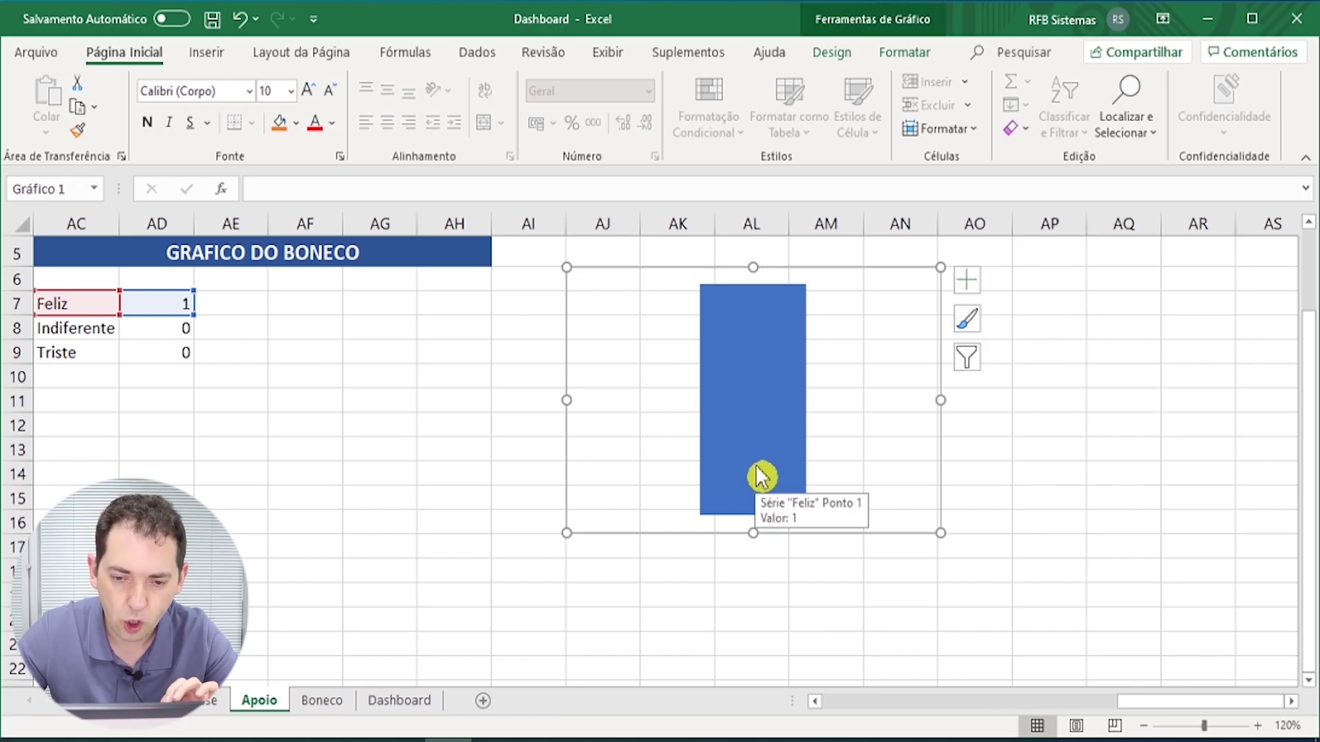
left_click(761, 476)
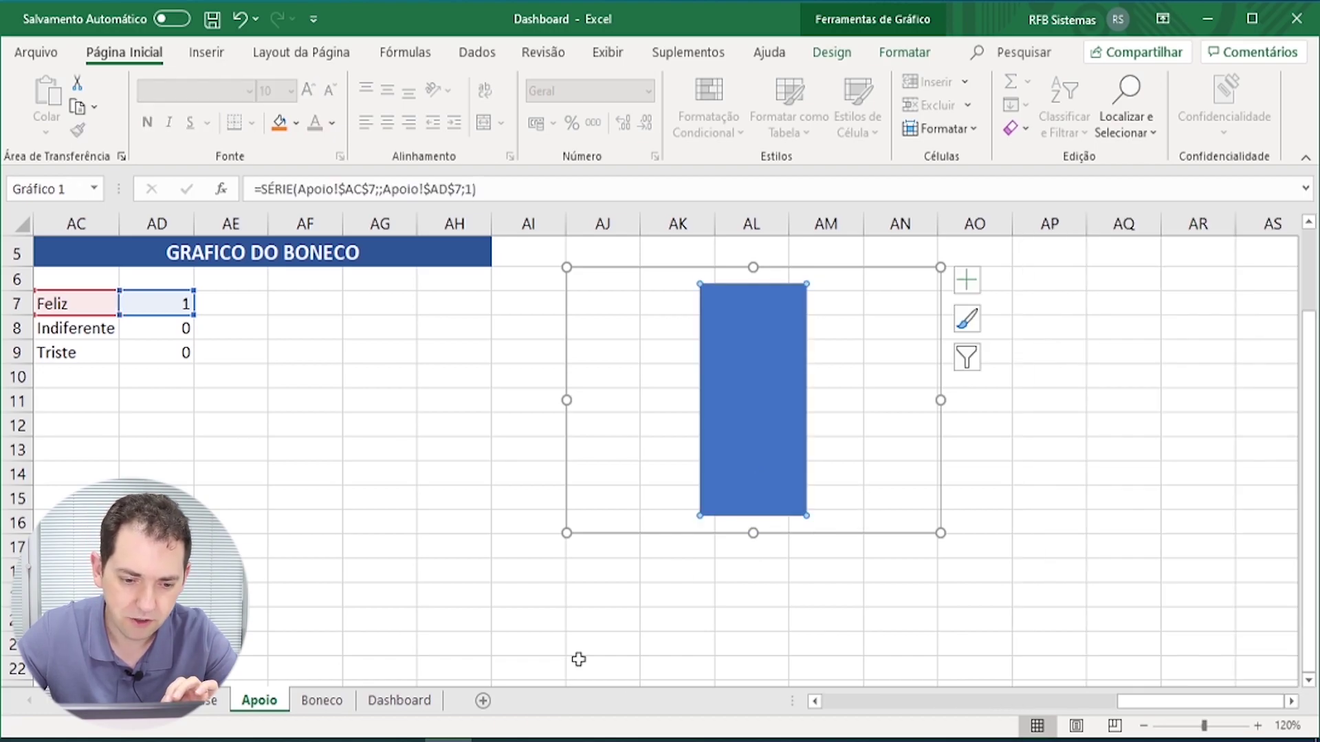
left_click(351, 706)
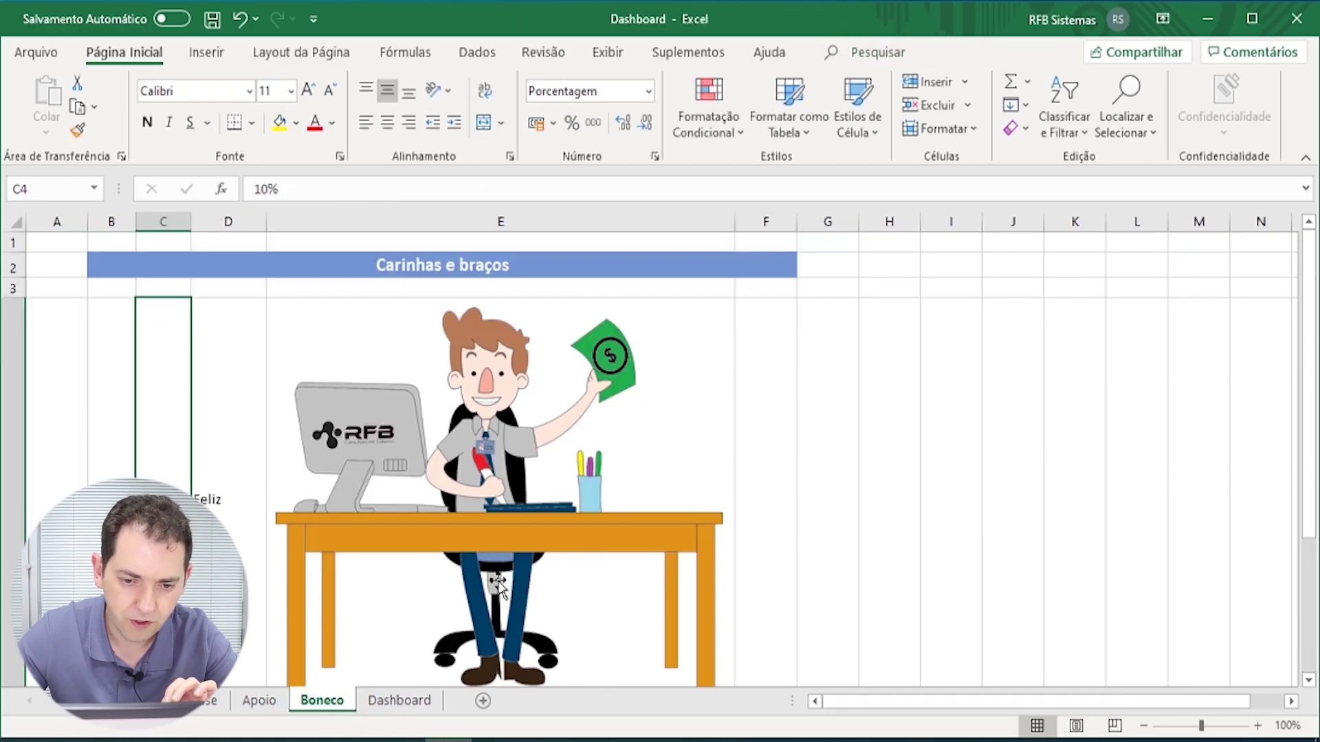
left_click(584, 546)
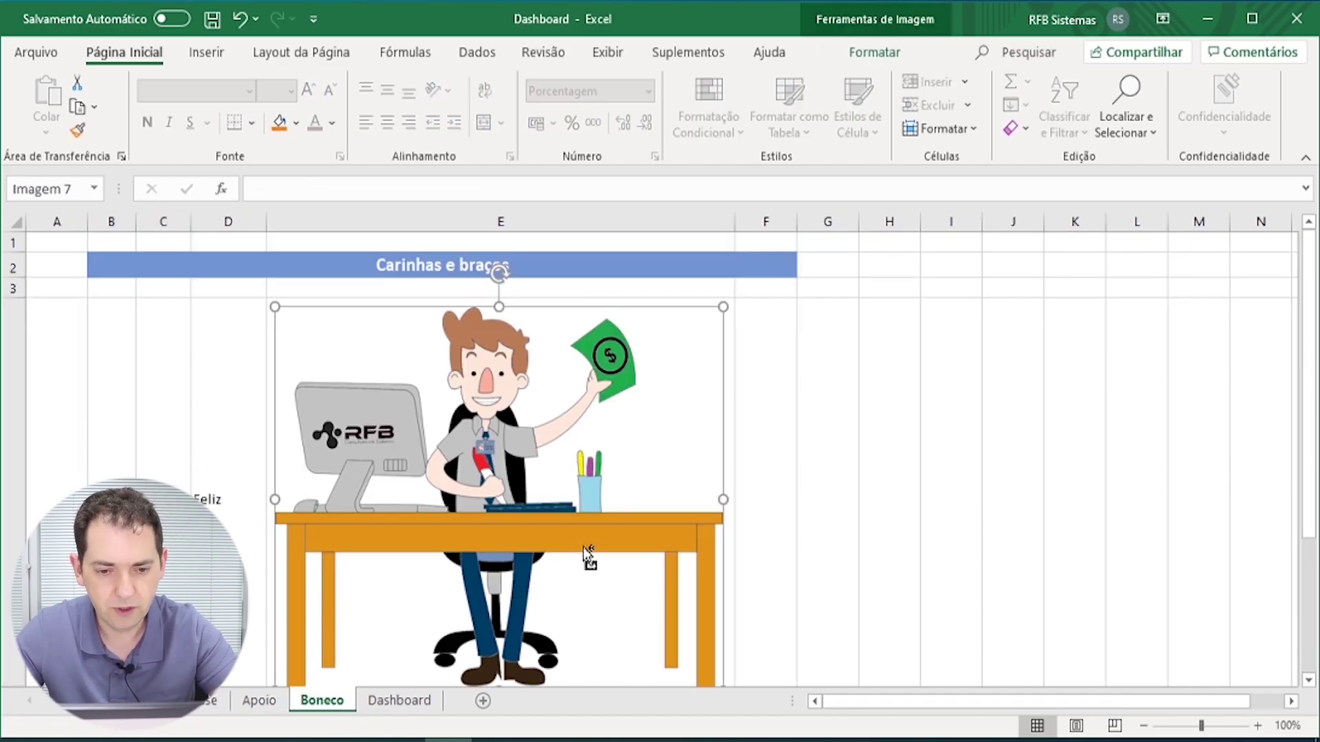
left_click(260, 713)
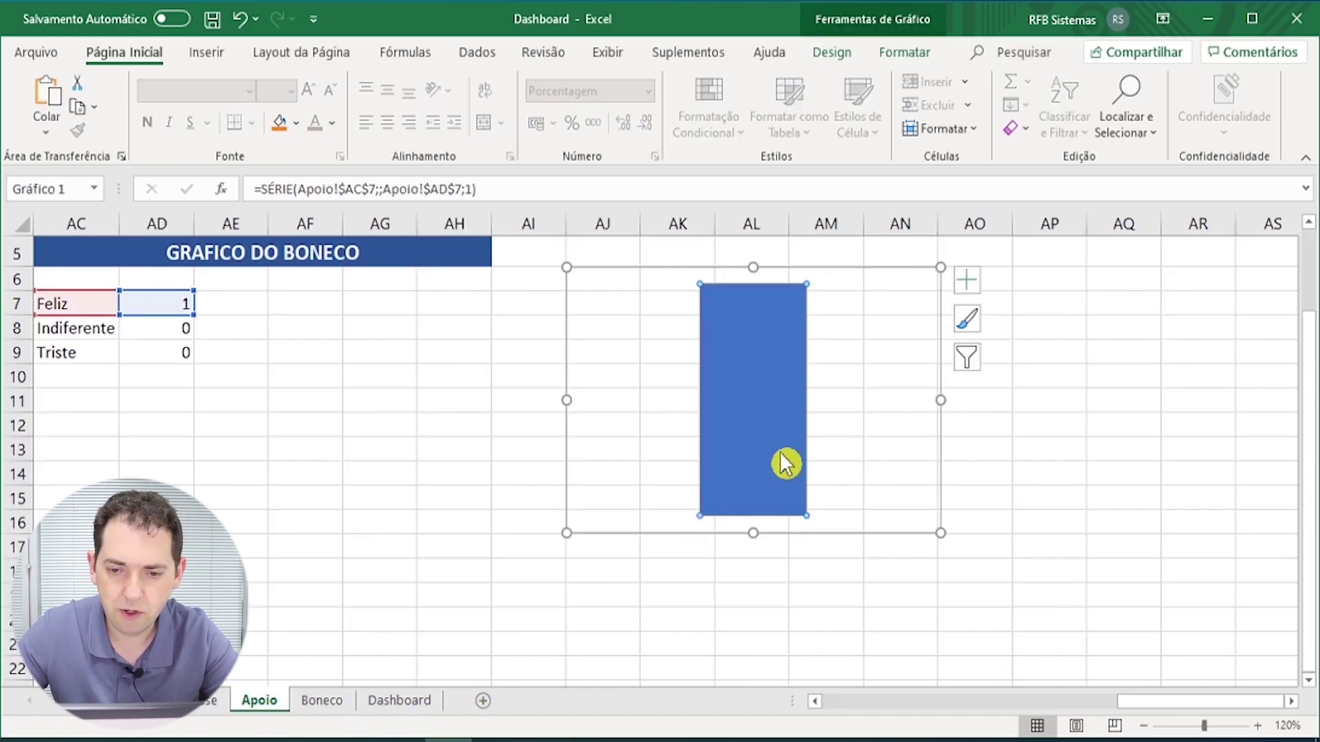
mouse_move(786, 464)
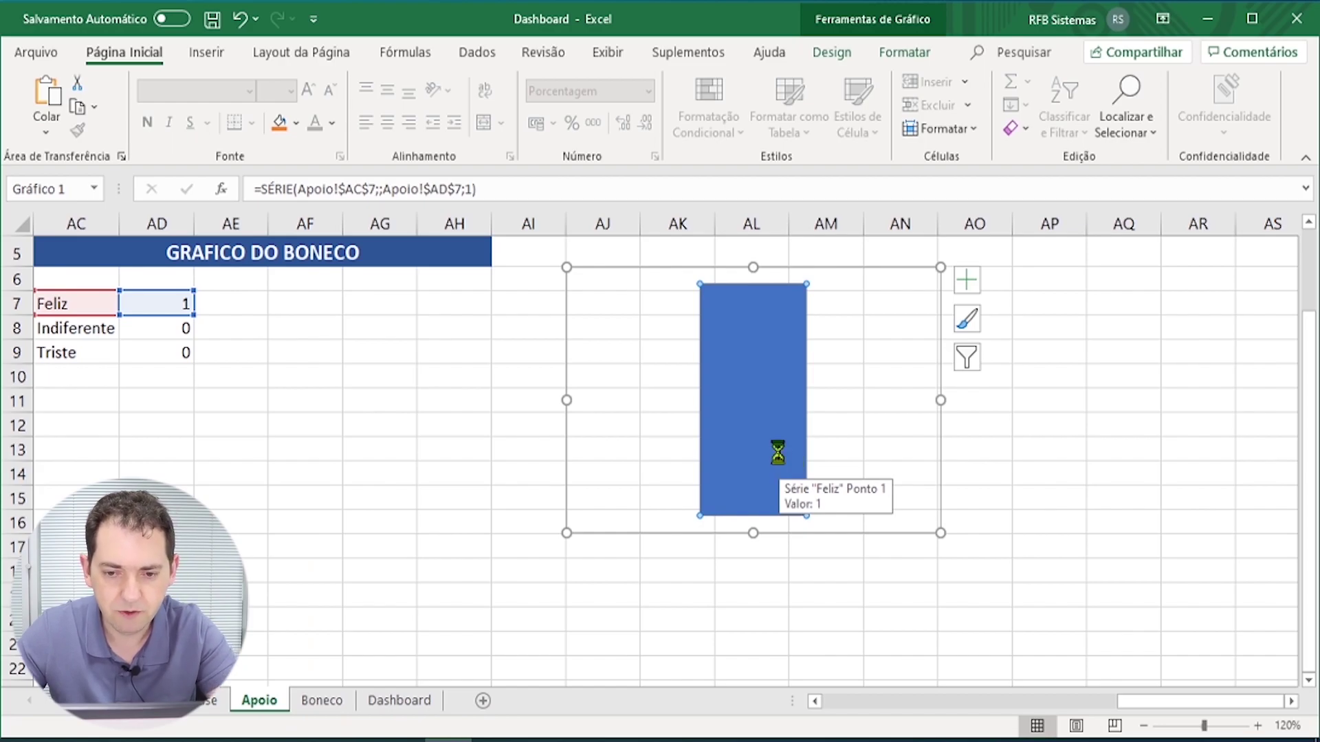
key("ctrl+v")
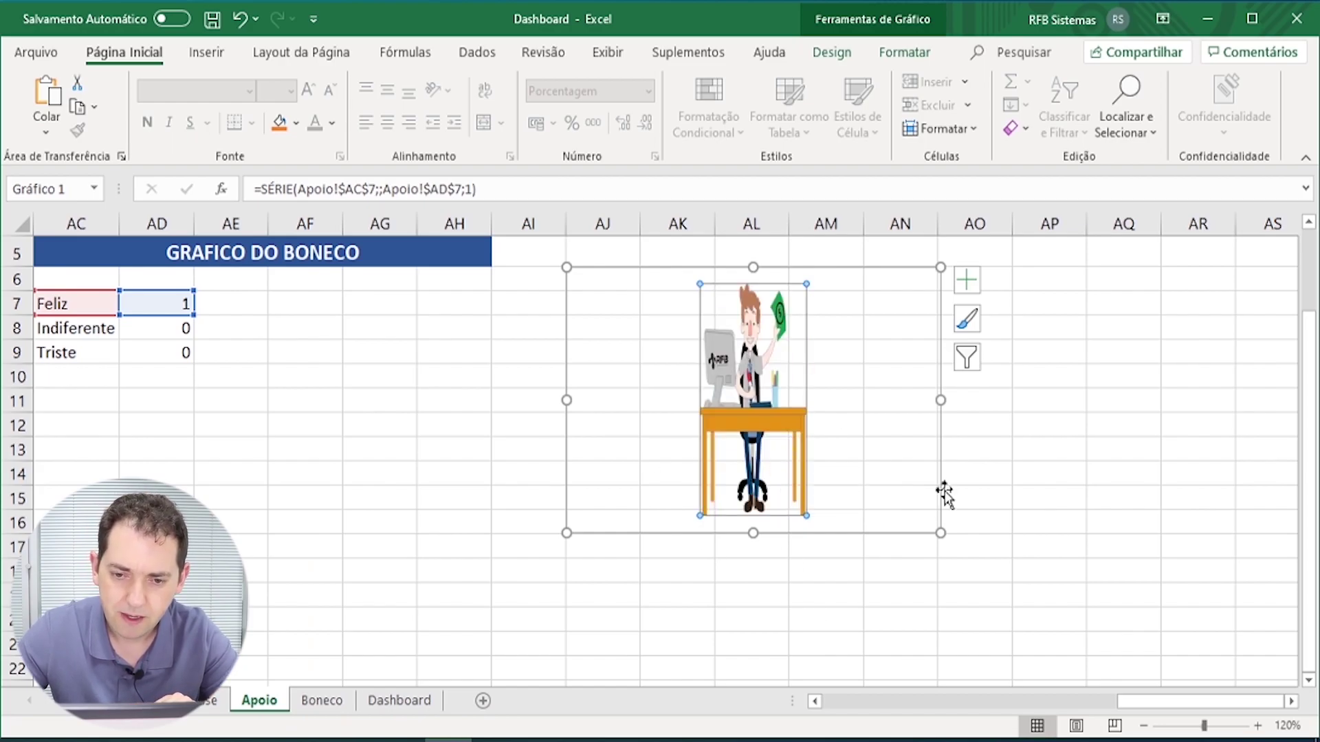
Step: Set the Feliz series overlap to 0% and remove the gap width so the figure fills the plot area's width
mouse_move(756, 395)
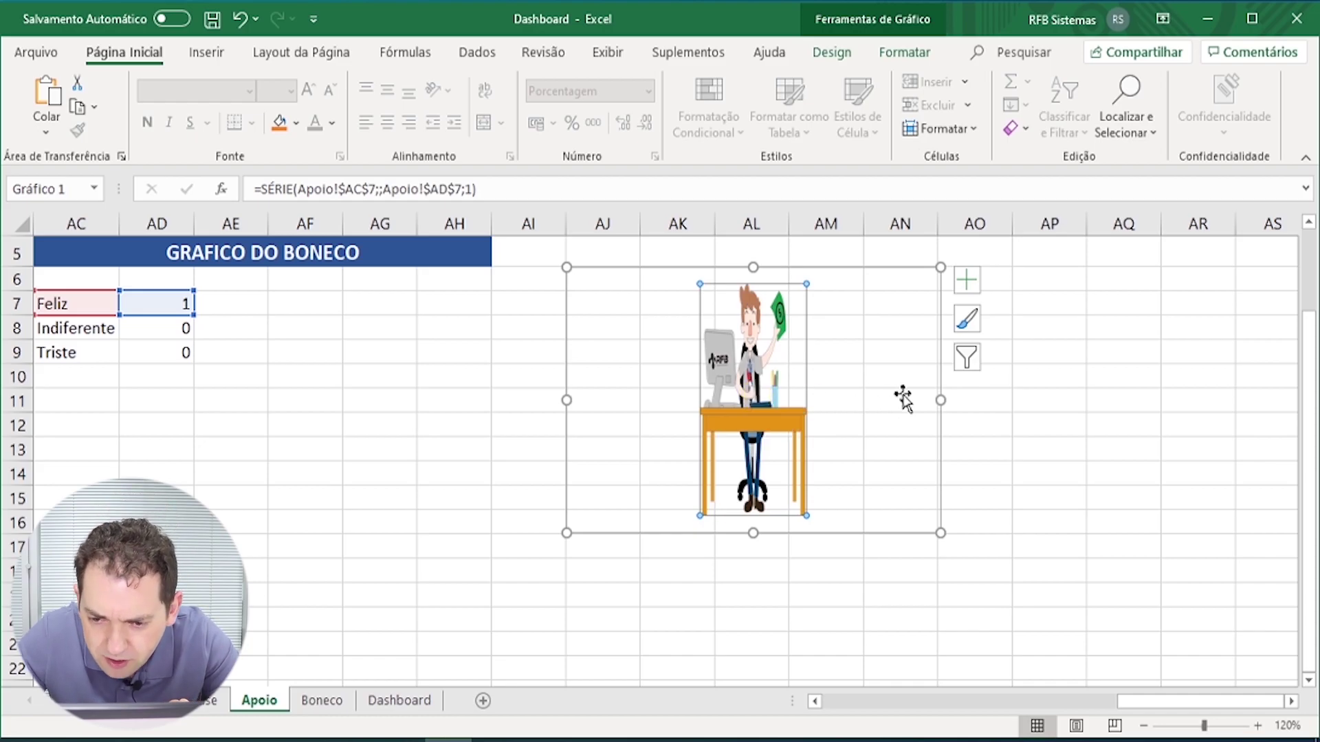
left_click(944, 404)
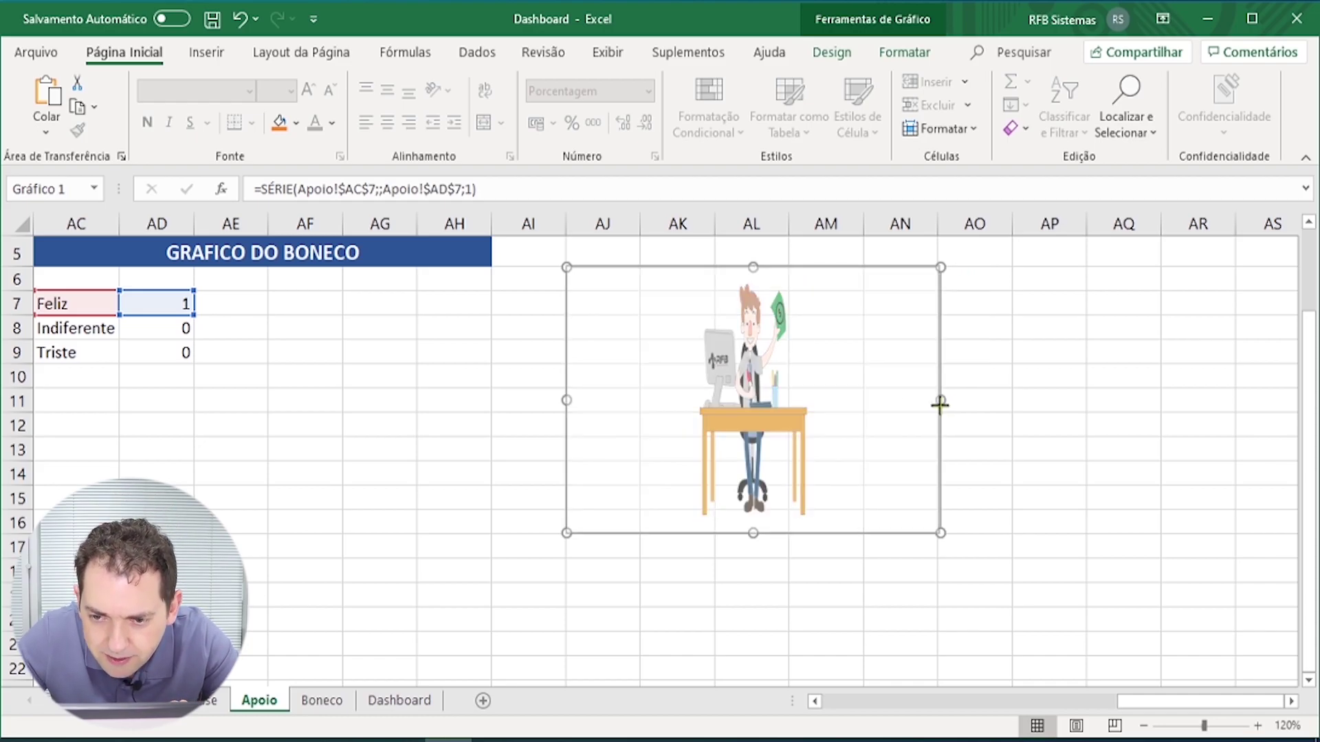
left_click(668, 471)
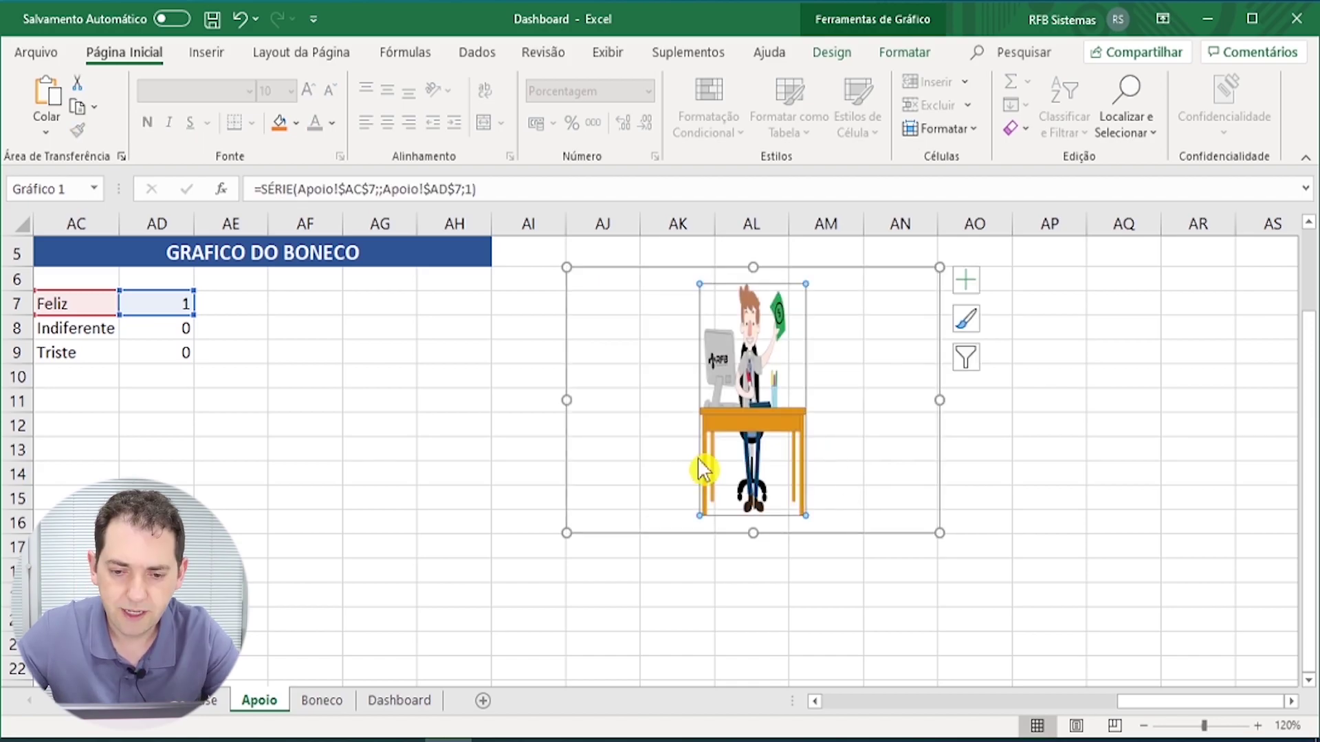
right_click(702, 464)
left_click(814, 686)
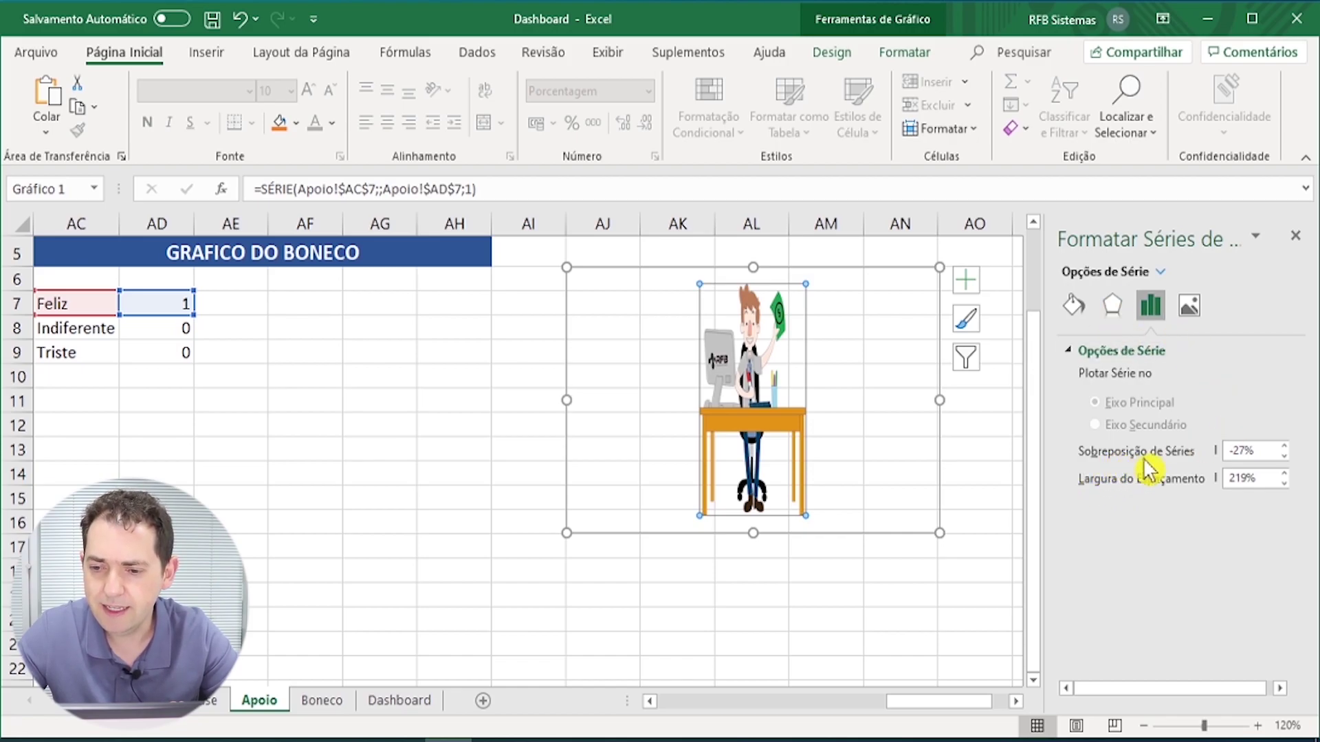
double_click(1269, 454)
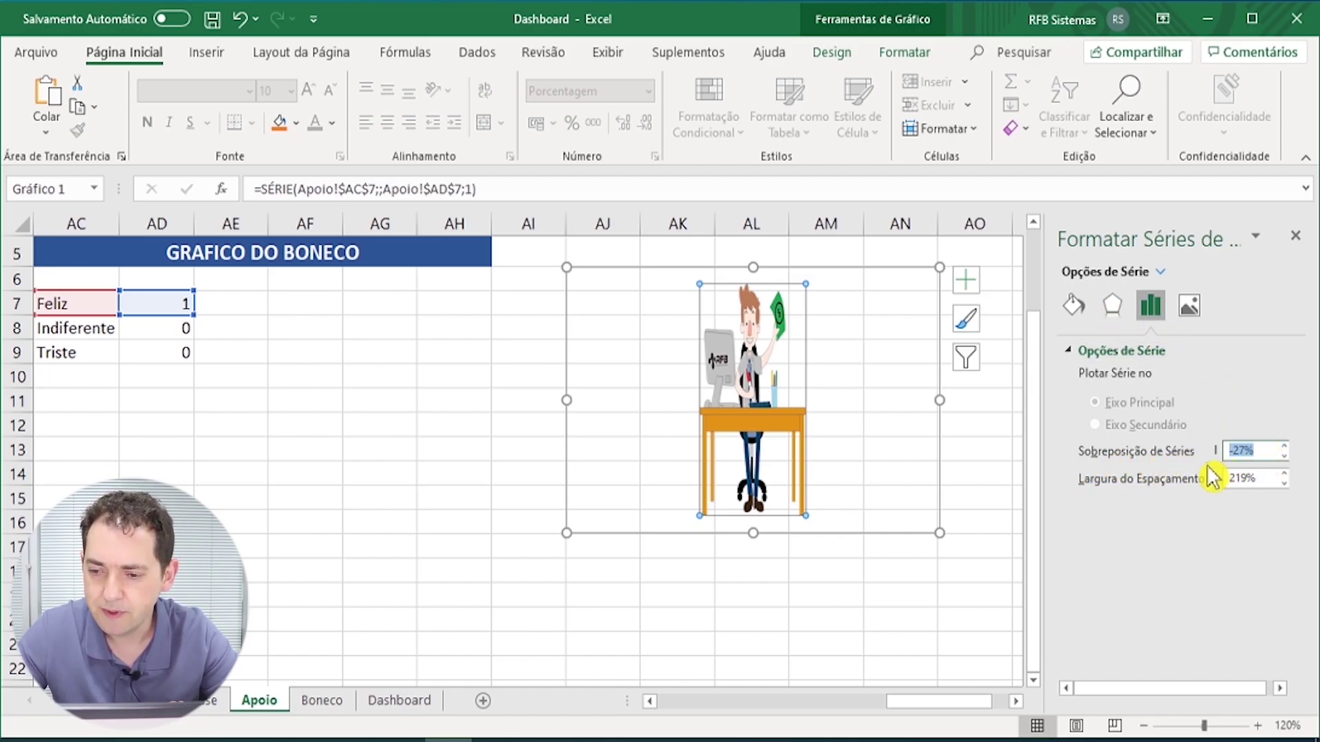
type("0")
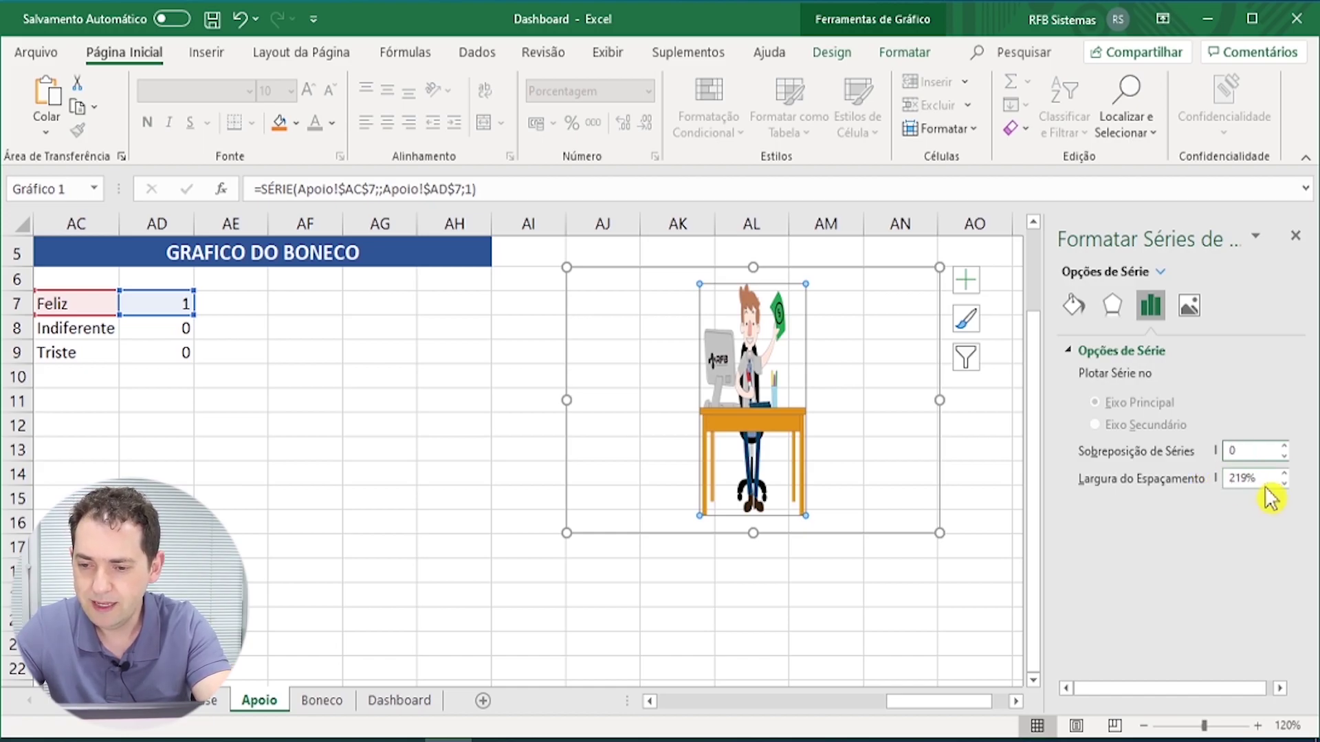
key("Tab")
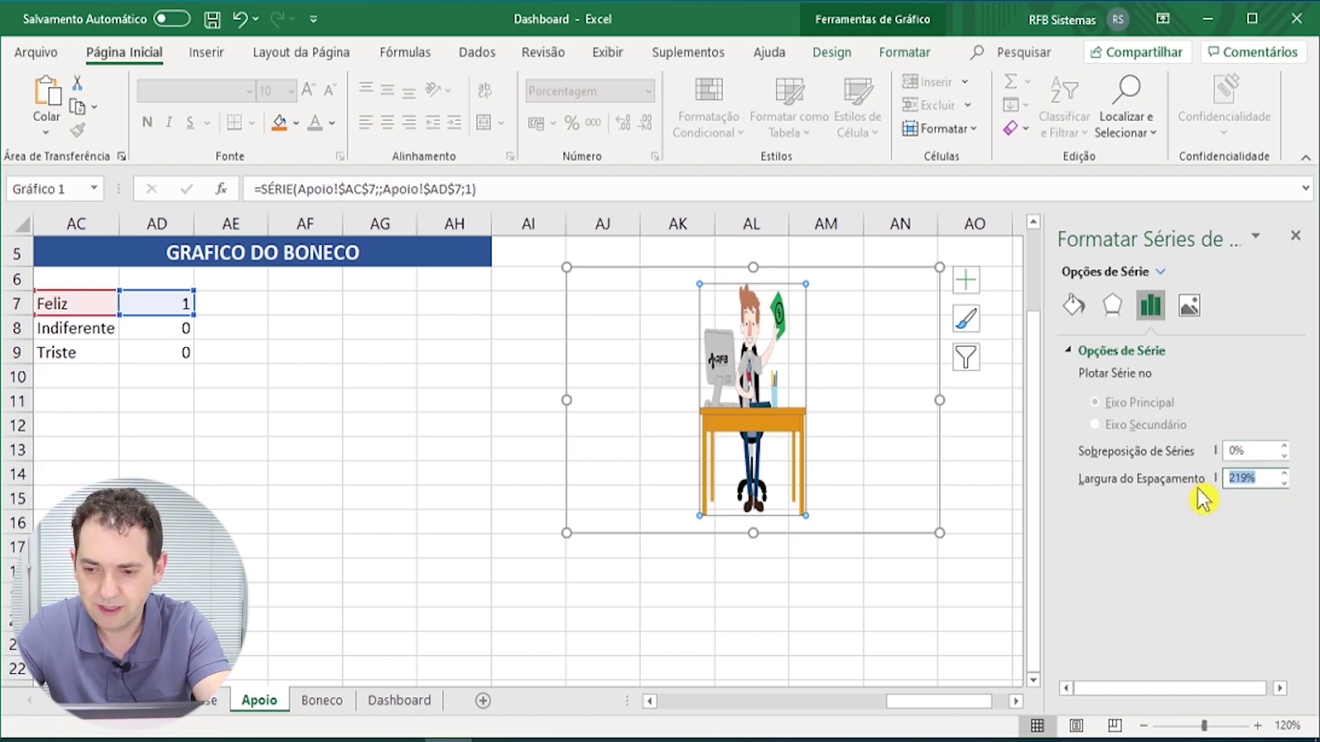
left_click(1296, 236)
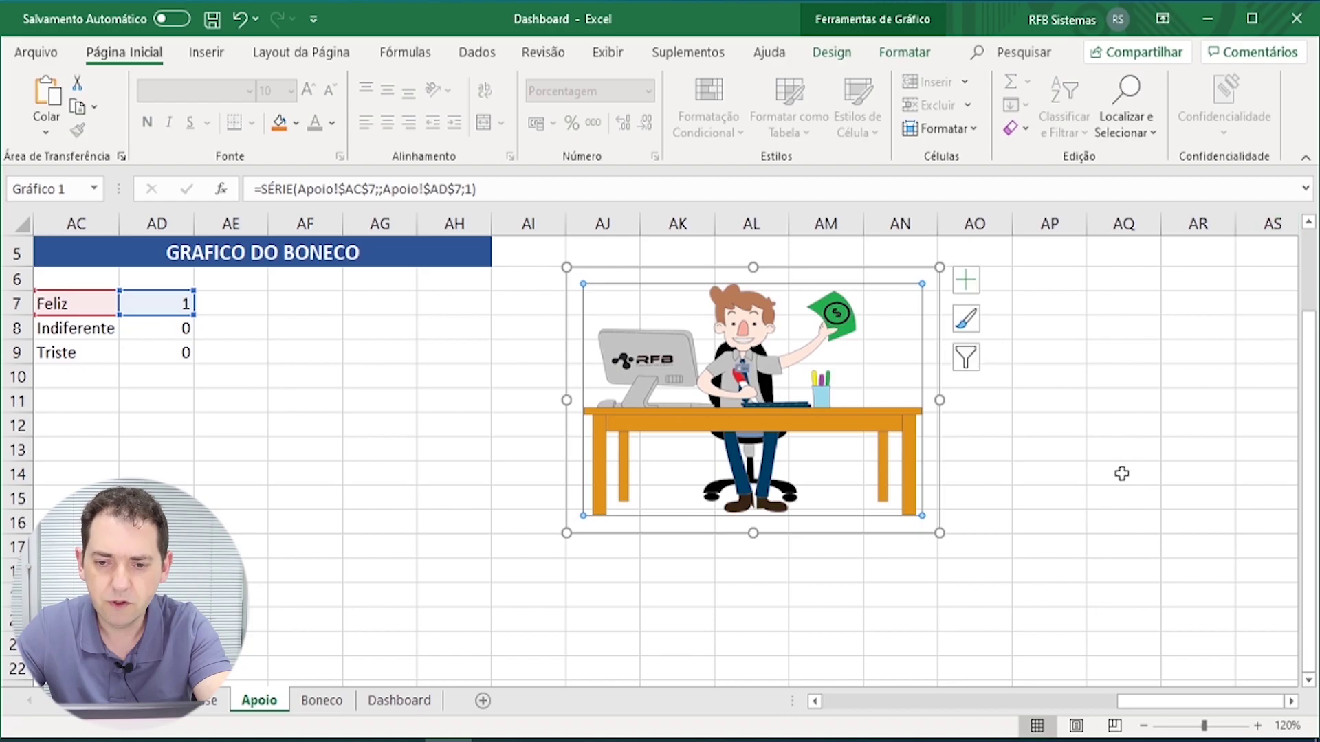
left_click(1121, 474)
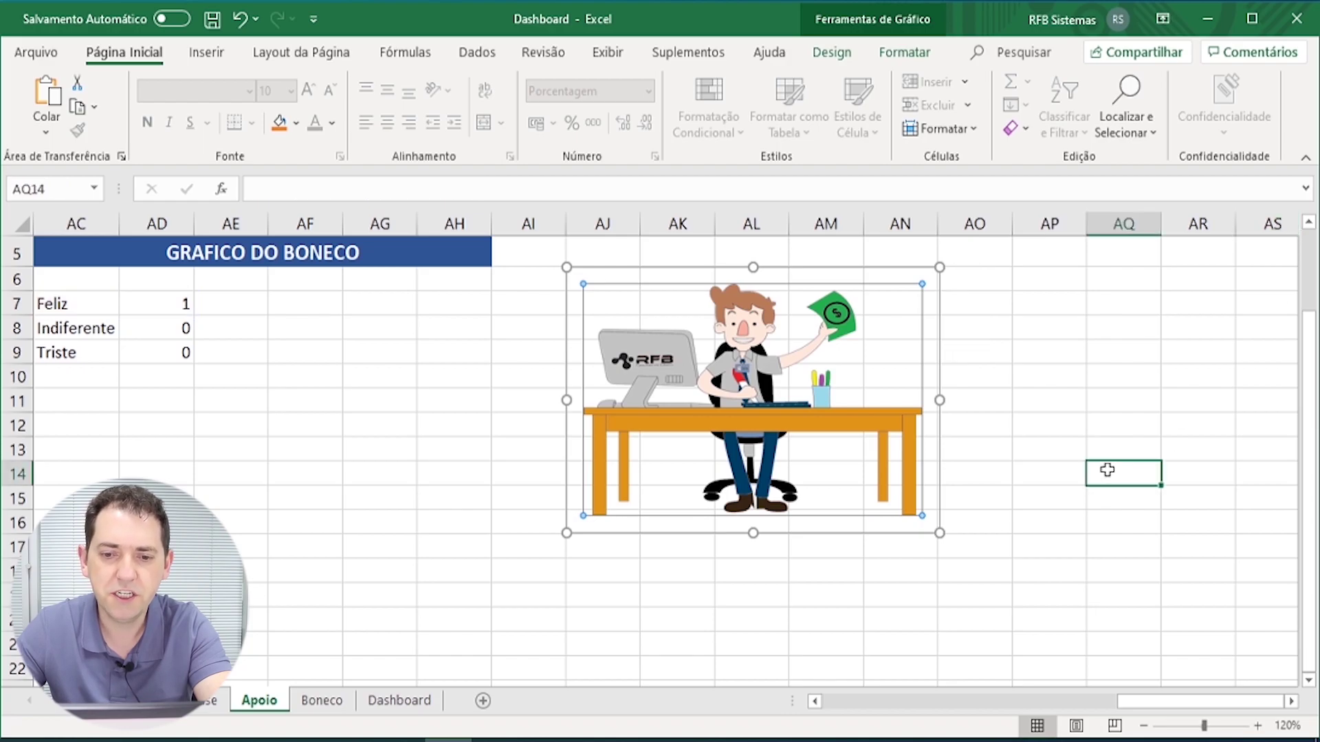
left_click(825, 425)
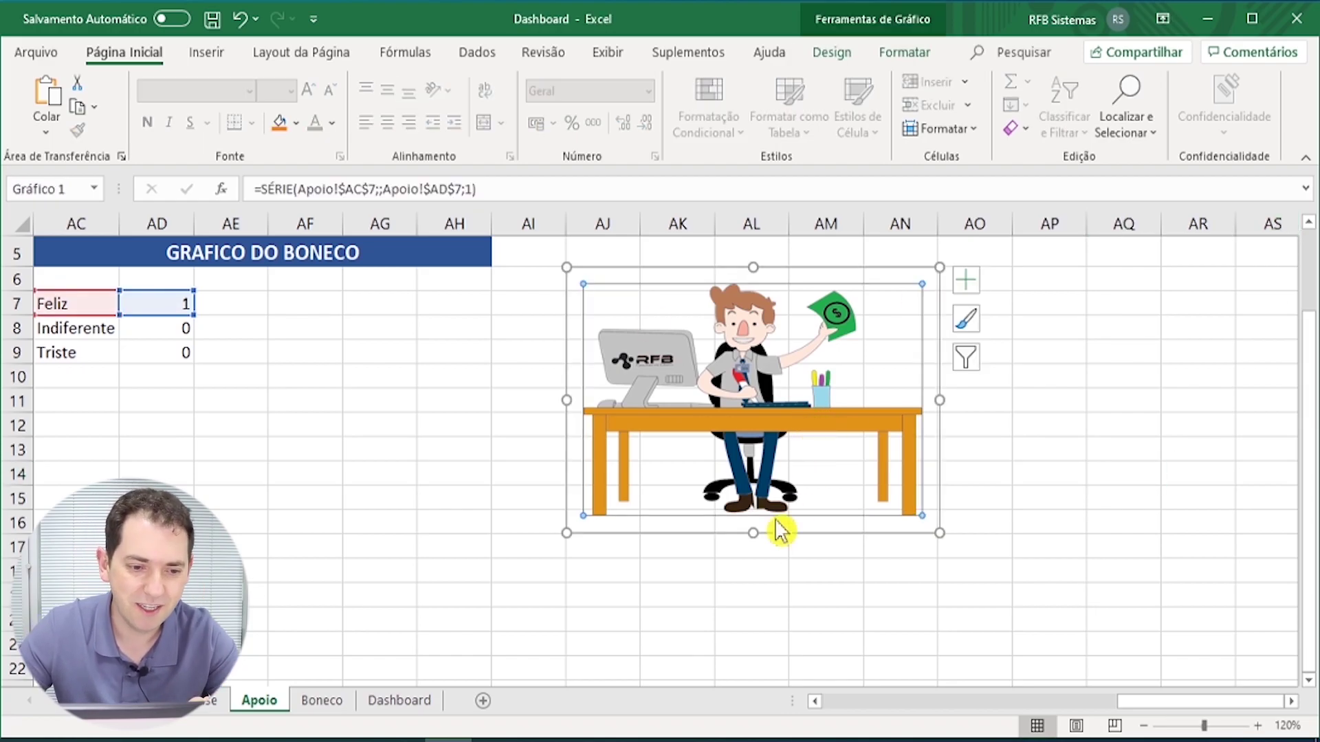
left_click(710, 591)
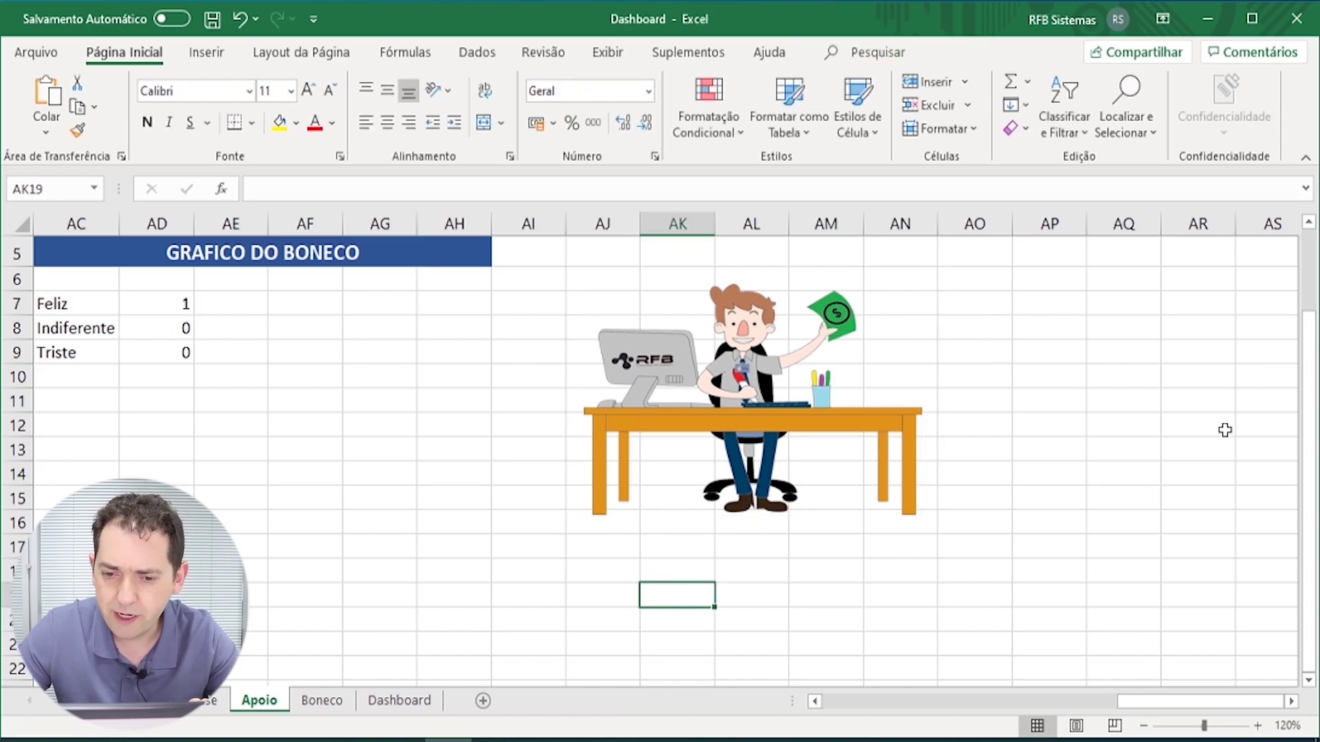
Step: Duplicate the Feliz chart and place the copy directly below the original, starting around row 18 in column AJ
left_click(832, 524)
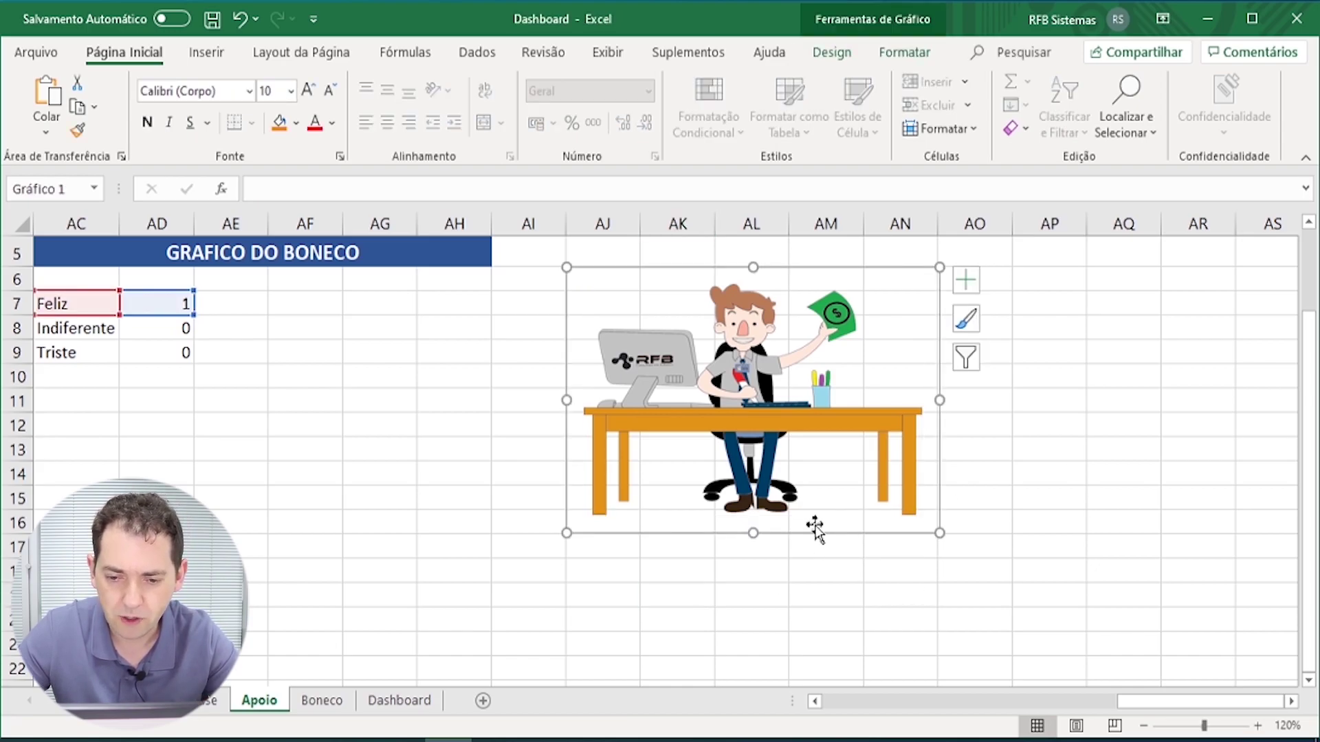
left_click(816, 529)
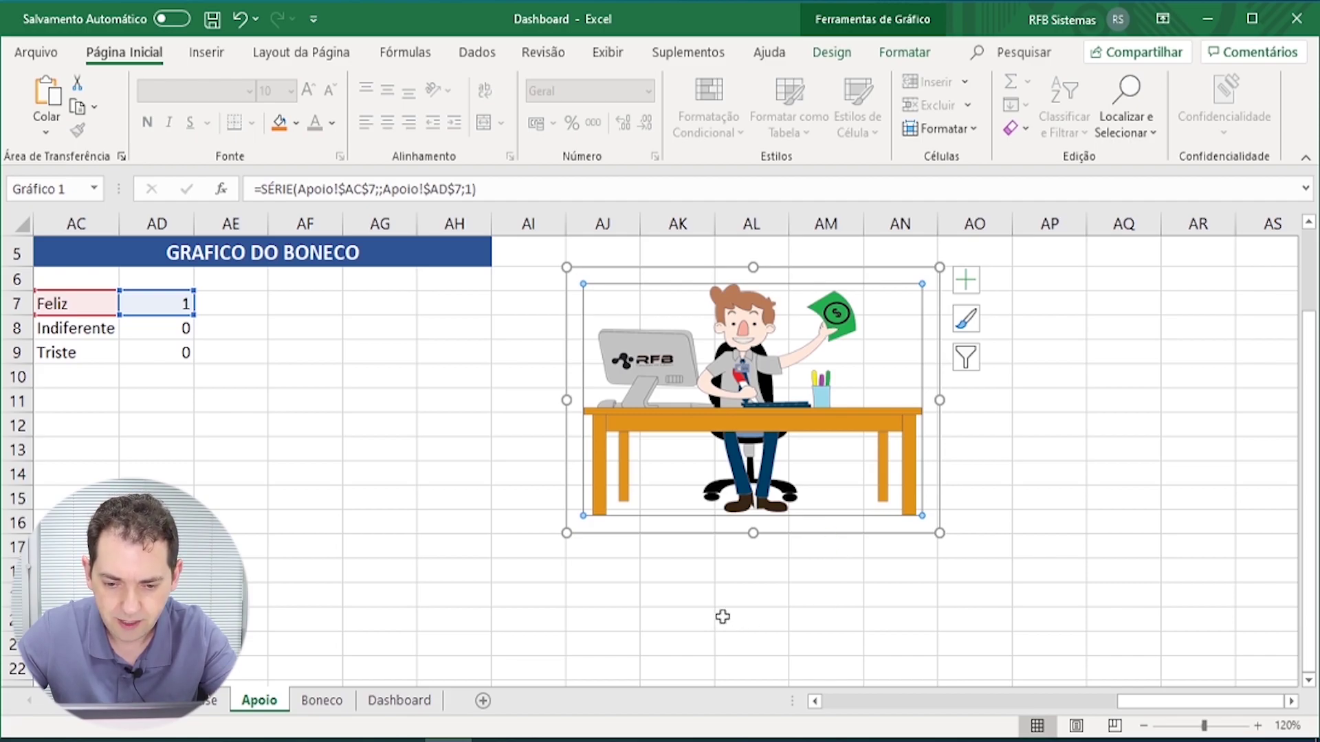
left_click(696, 620)
key("ctrl+v")
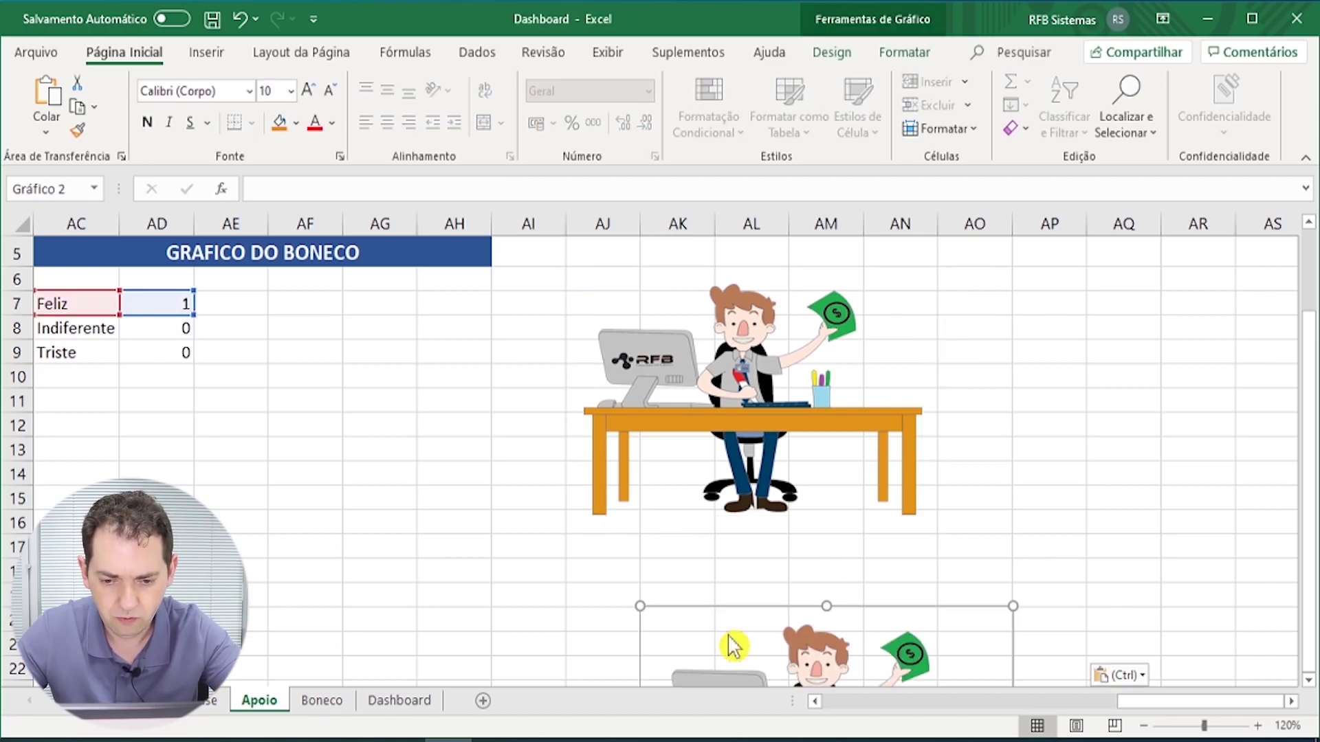
left_click_drag(733, 643, 672, 557)
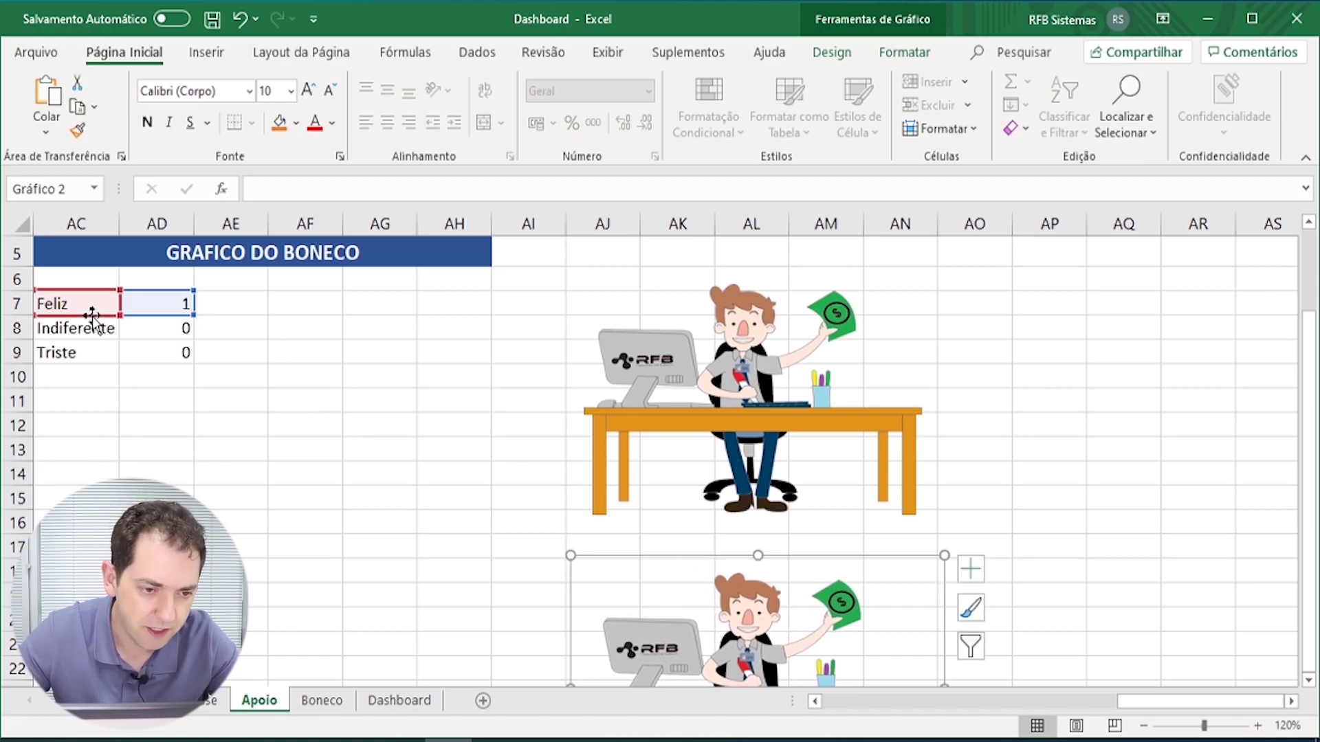
Step: Point the copied chart's data at the Indiferente row, AC8:AD8, and set AD8 to 1
left_click_drag(92, 315, 104, 333)
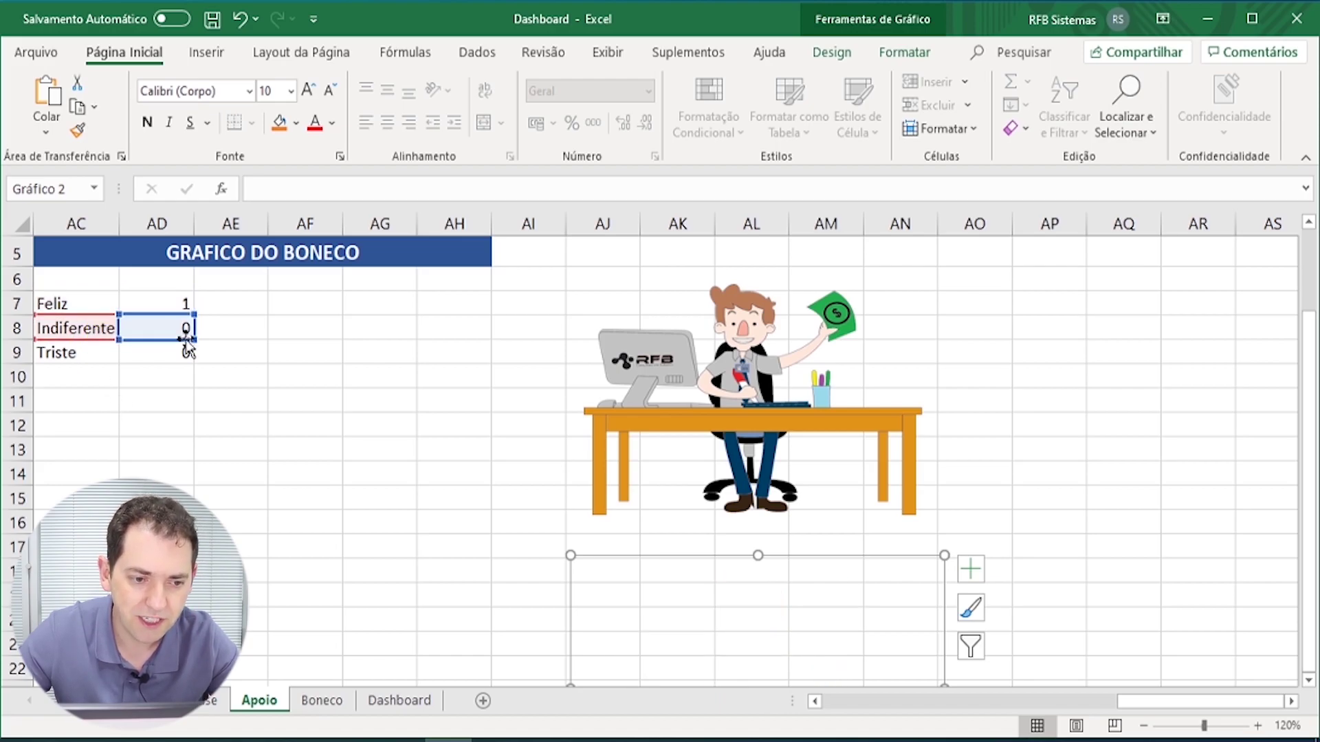
left_click(164, 331)
type("1")
key("Return")
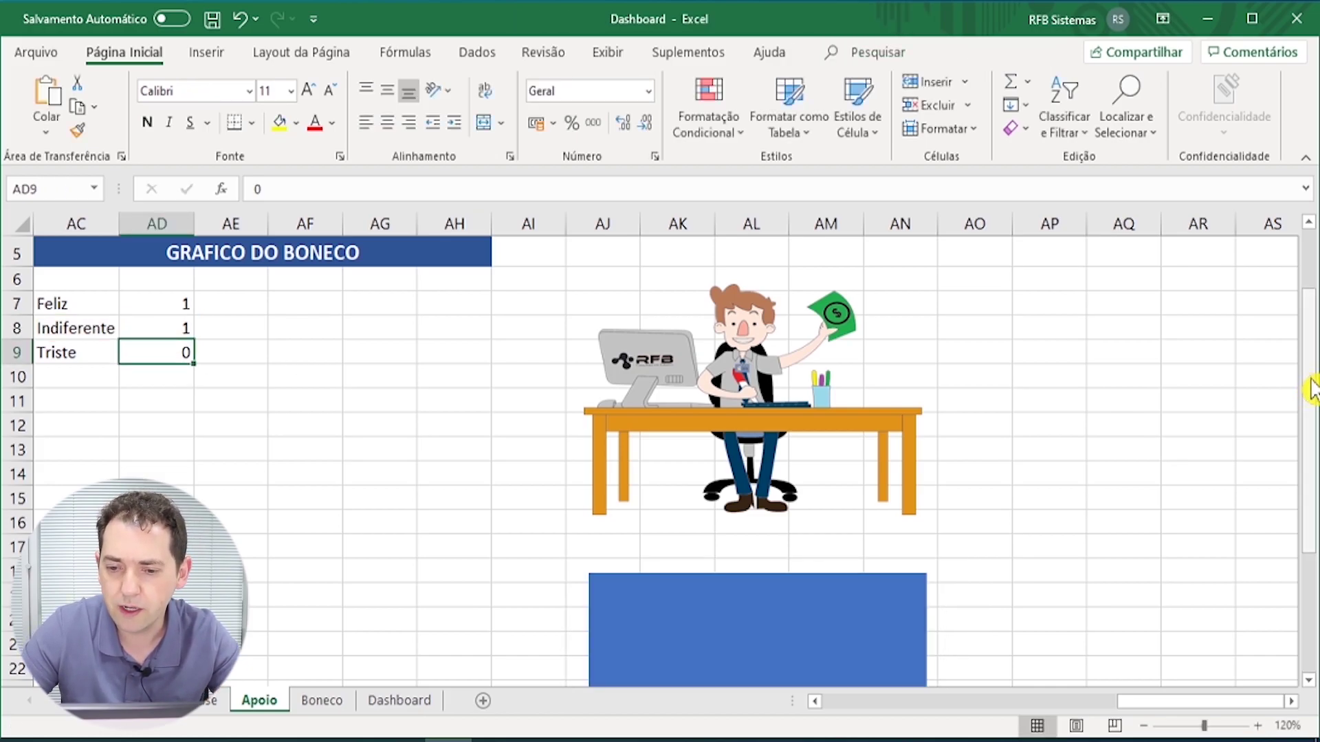
Step: Copy the Indiferente figure picture from the Boneco sheet and paste it as the fill of the Indiferente chart's column on Apoio
scroll(693, 528, "down", 2)
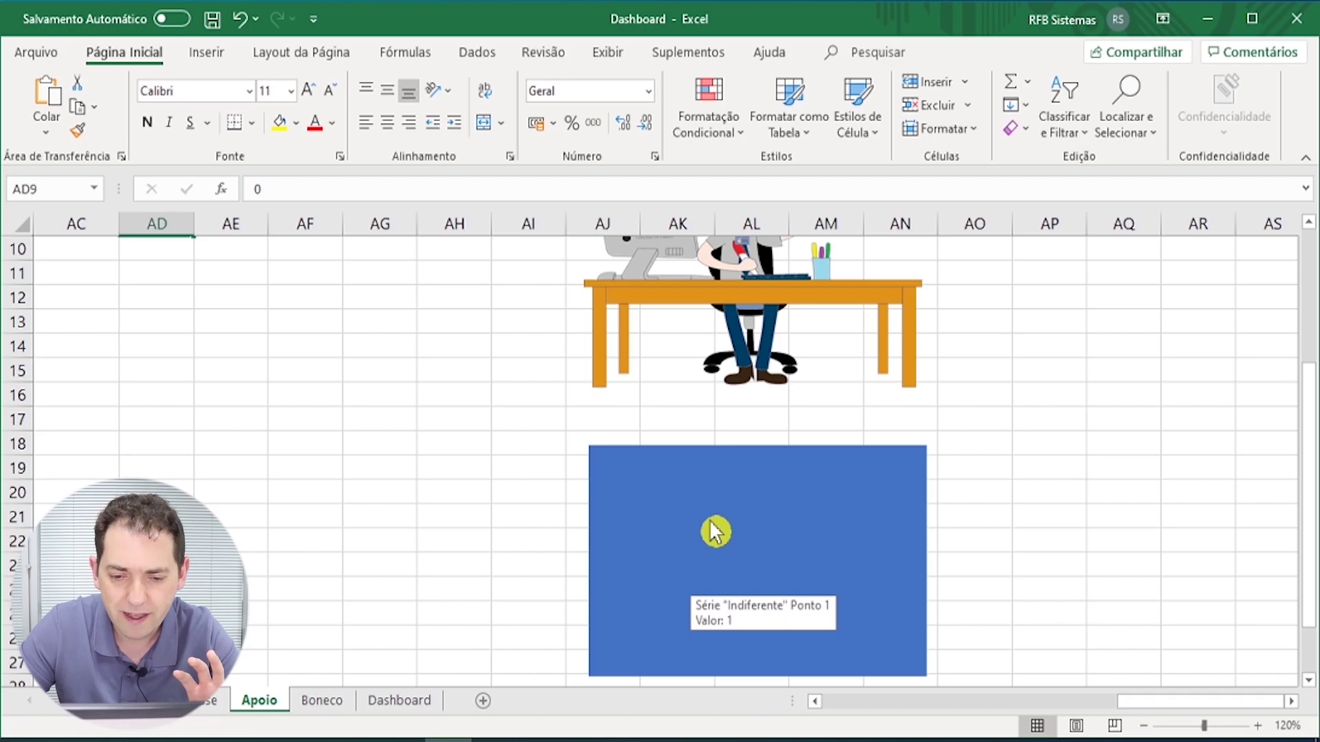
left_click(713, 530)
left_click(322, 700)
left_click_drag(1311, 405, 1308, 501)
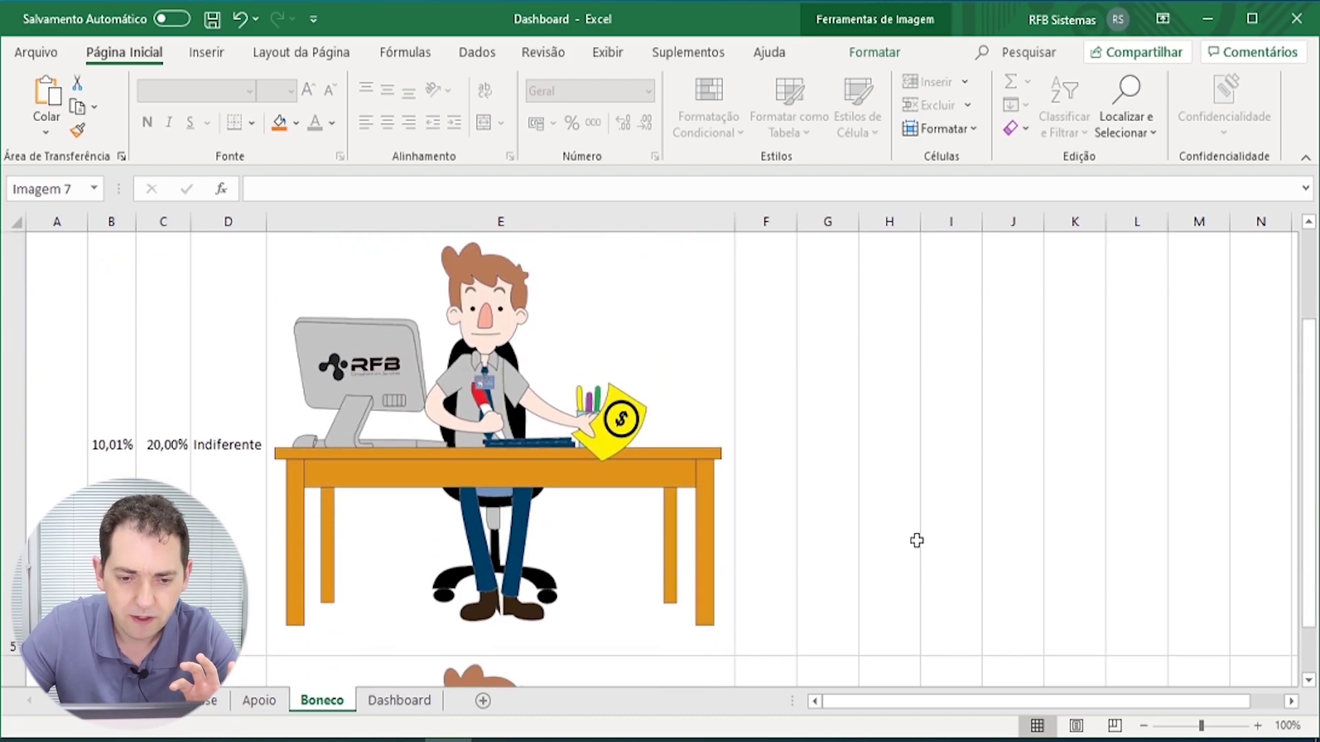
left_click(508, 483)
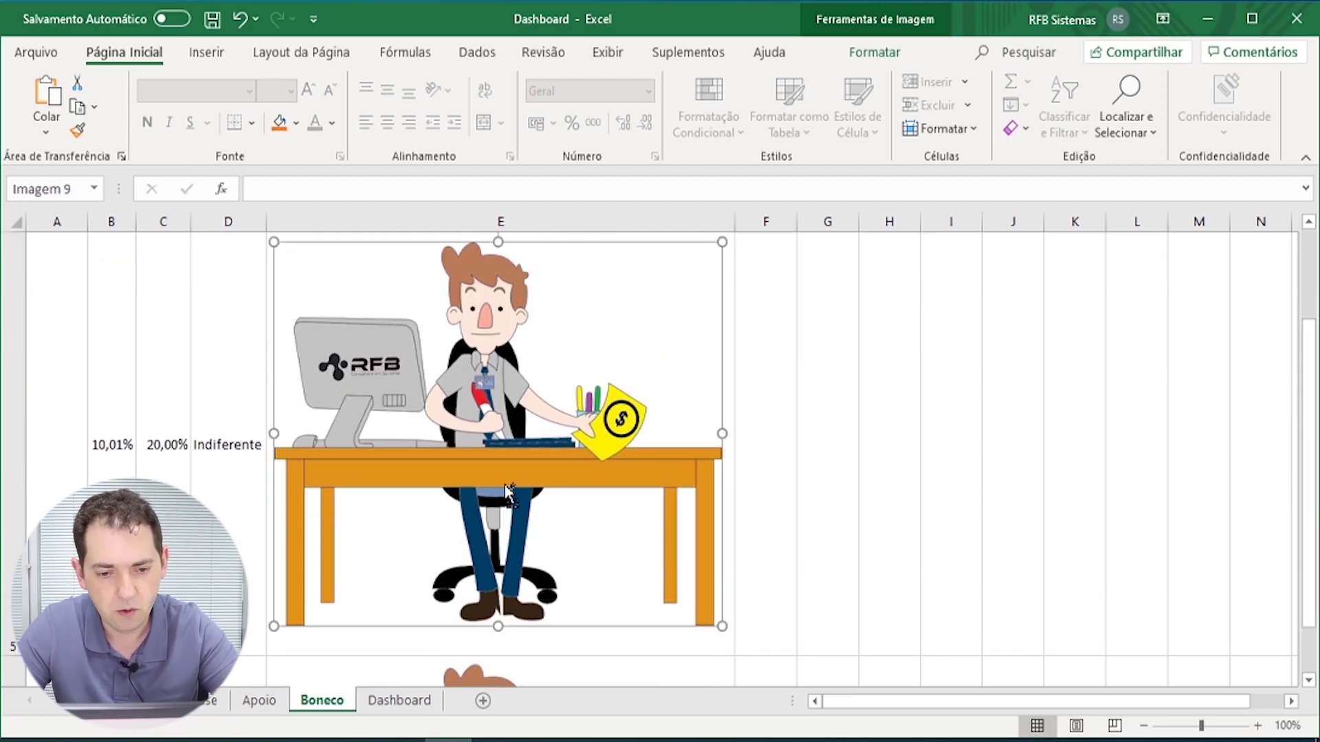
left_click(259, 701)
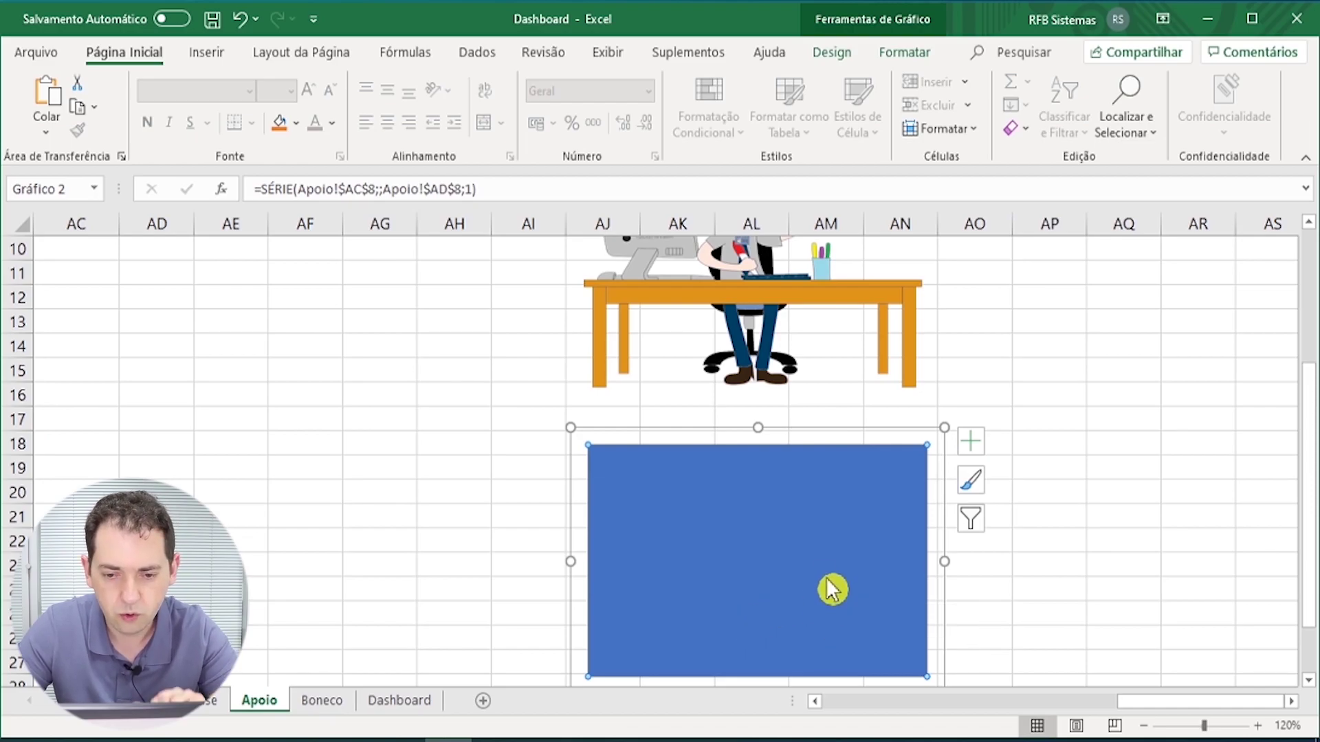
key("ctrl+v")
left_click(1180, 481)
Step: Duplicate the mood chart and place the copy directly below the Indiferente chart, starting around row 30 in column AJ
left_click_drag(1308, 481, 1309, 404)
left_click(831, 587)
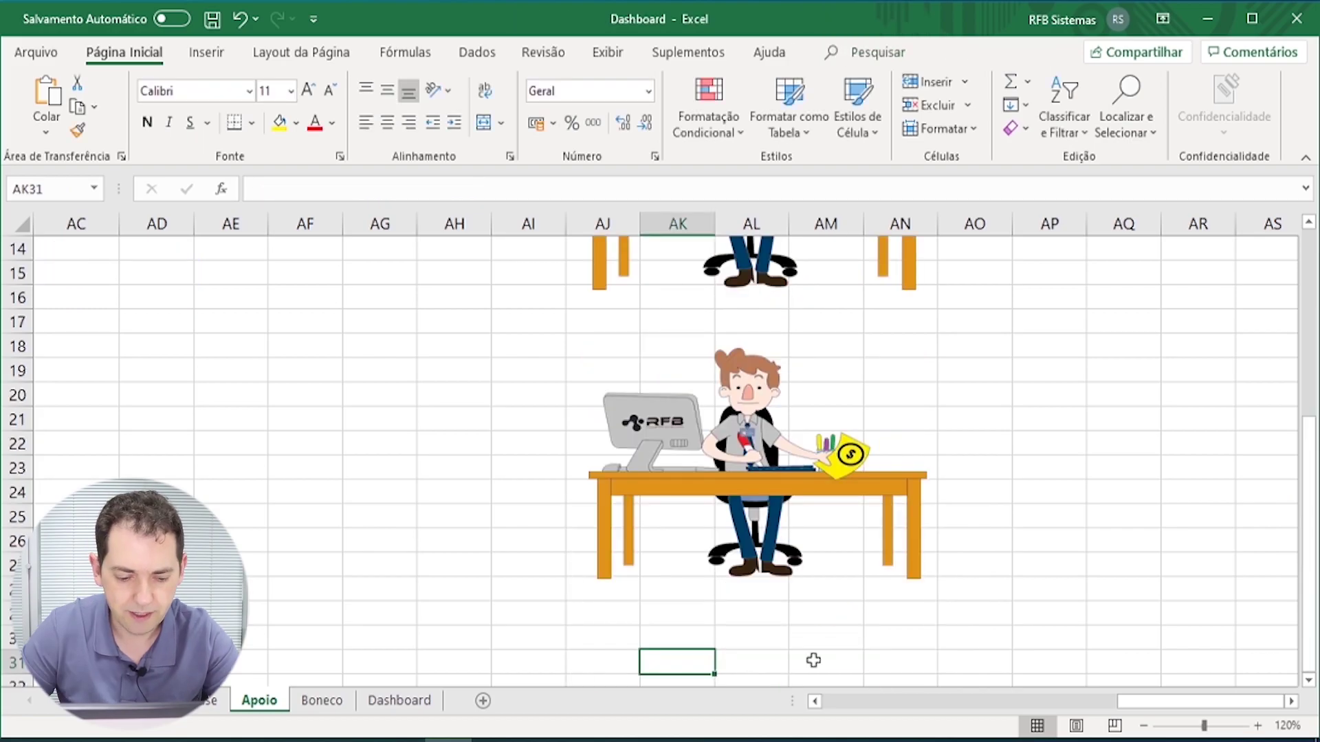
key("ctrl+v")
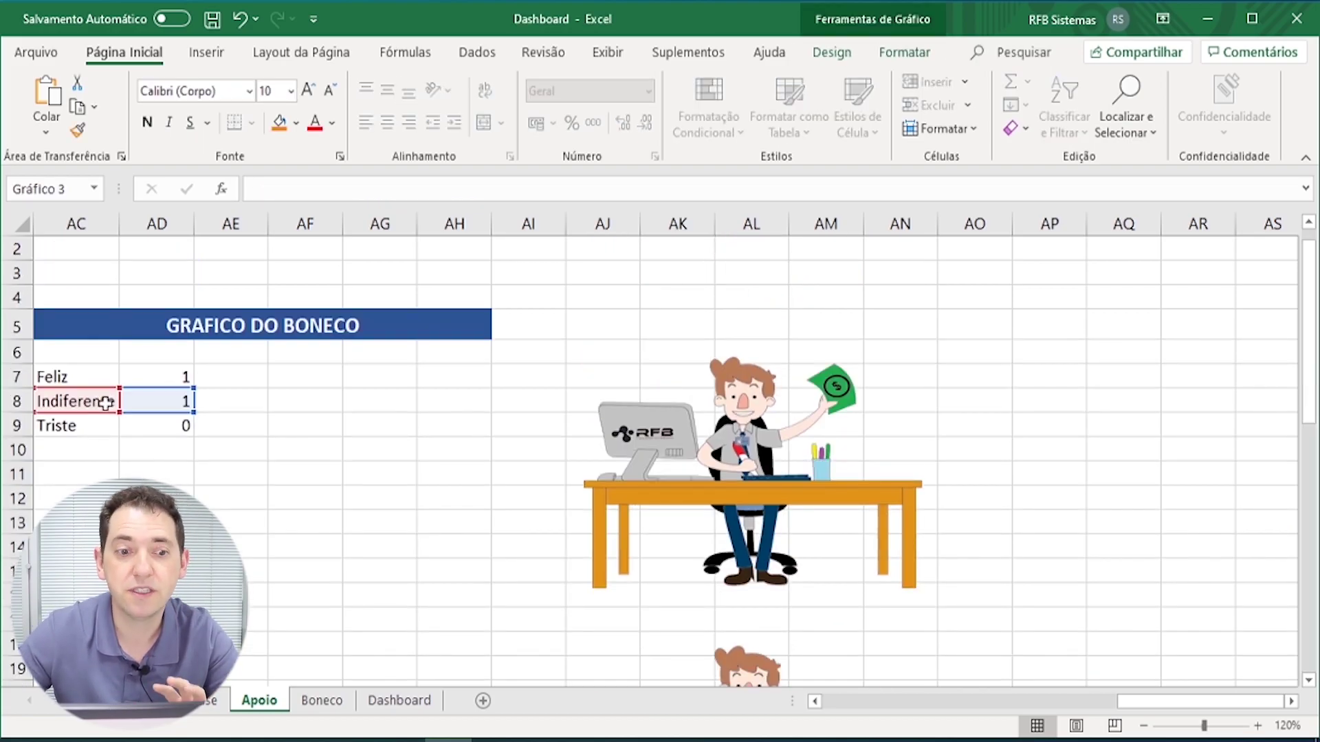
Step: Point the third chart's data at the Triste row, AC9:AD9, and set AD9 to 1
left_click_drag(103, 405, 103, 430)
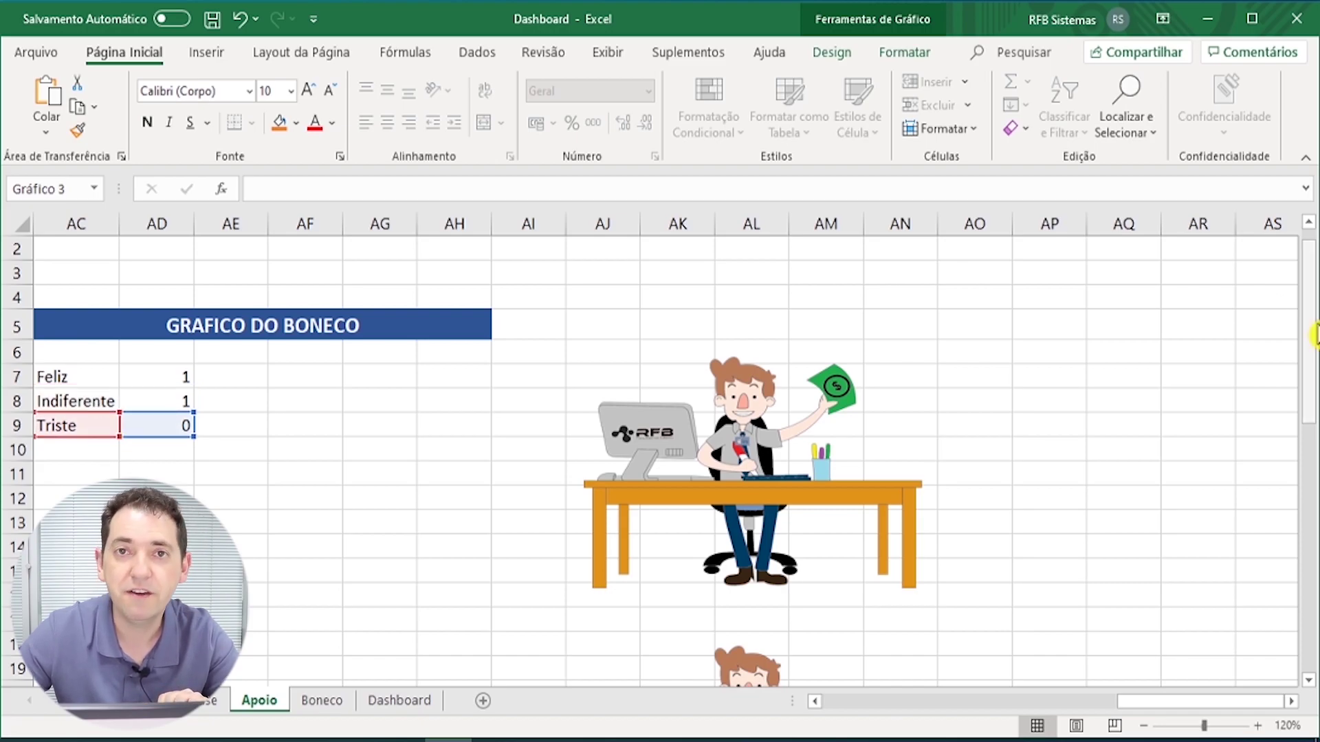
left_click_drag(1313, 330, 1313, 371)
left_click(171, 323)
type("1")
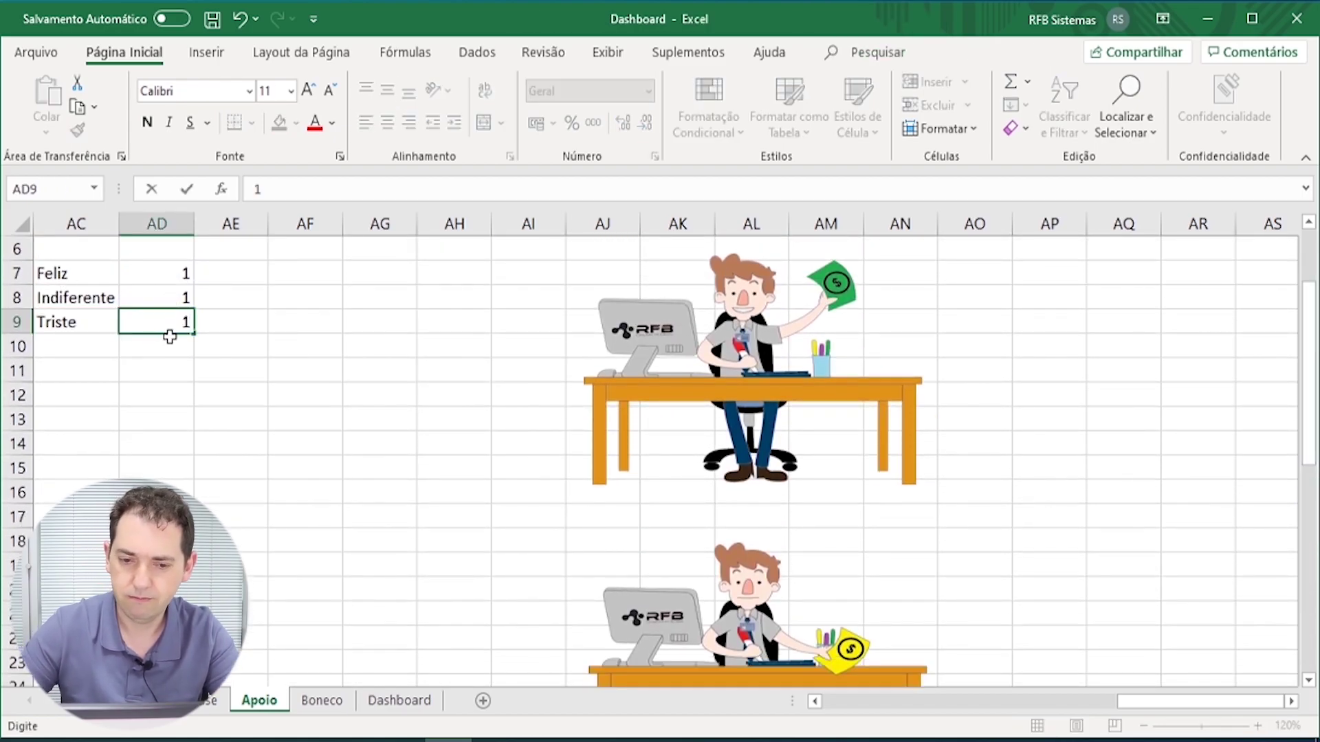
key("Return")
Step: Copy the Triste figure picture from the Boneco sheet and paste it as the fill of the Triste chart's column on Apoio
scroll(172, 333, "down", 6)
left_click(801, 539)
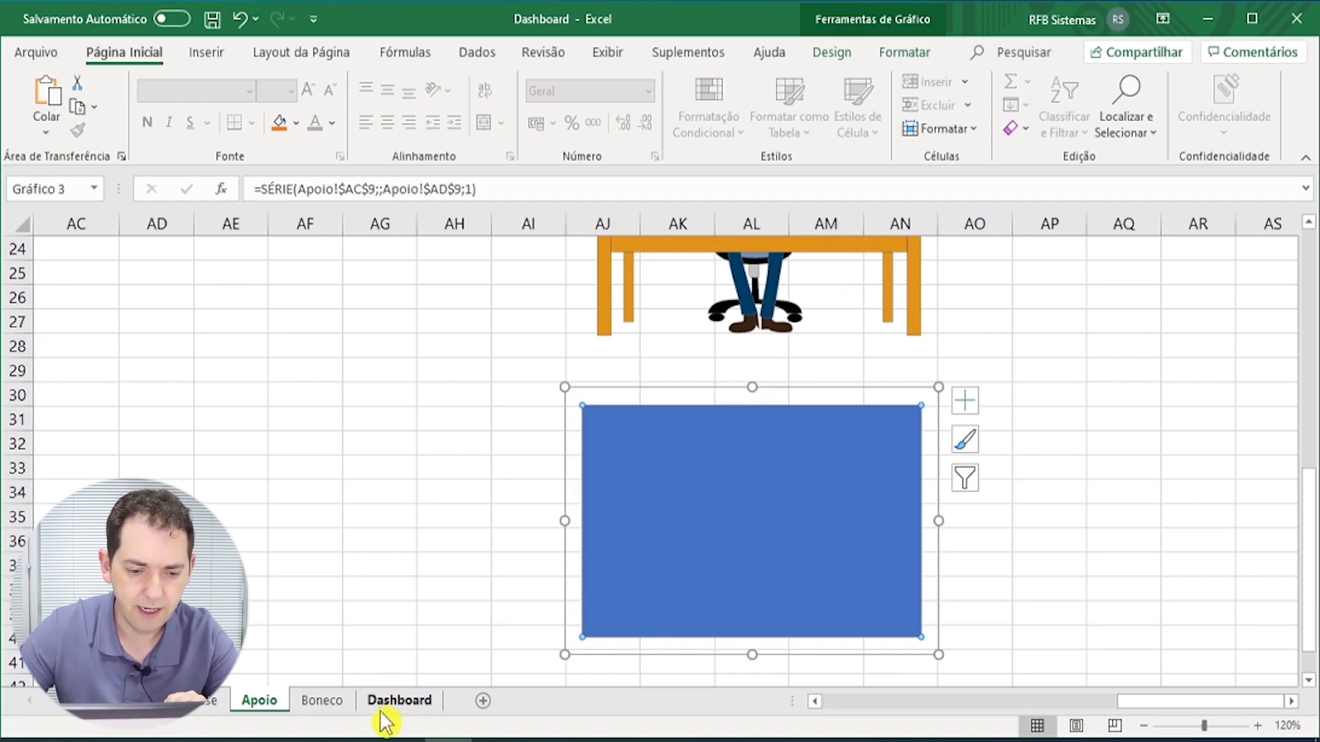
left_click(335, 706)
left_click_drag(1309, 381, 1308, 404)
left_click(506, 462)
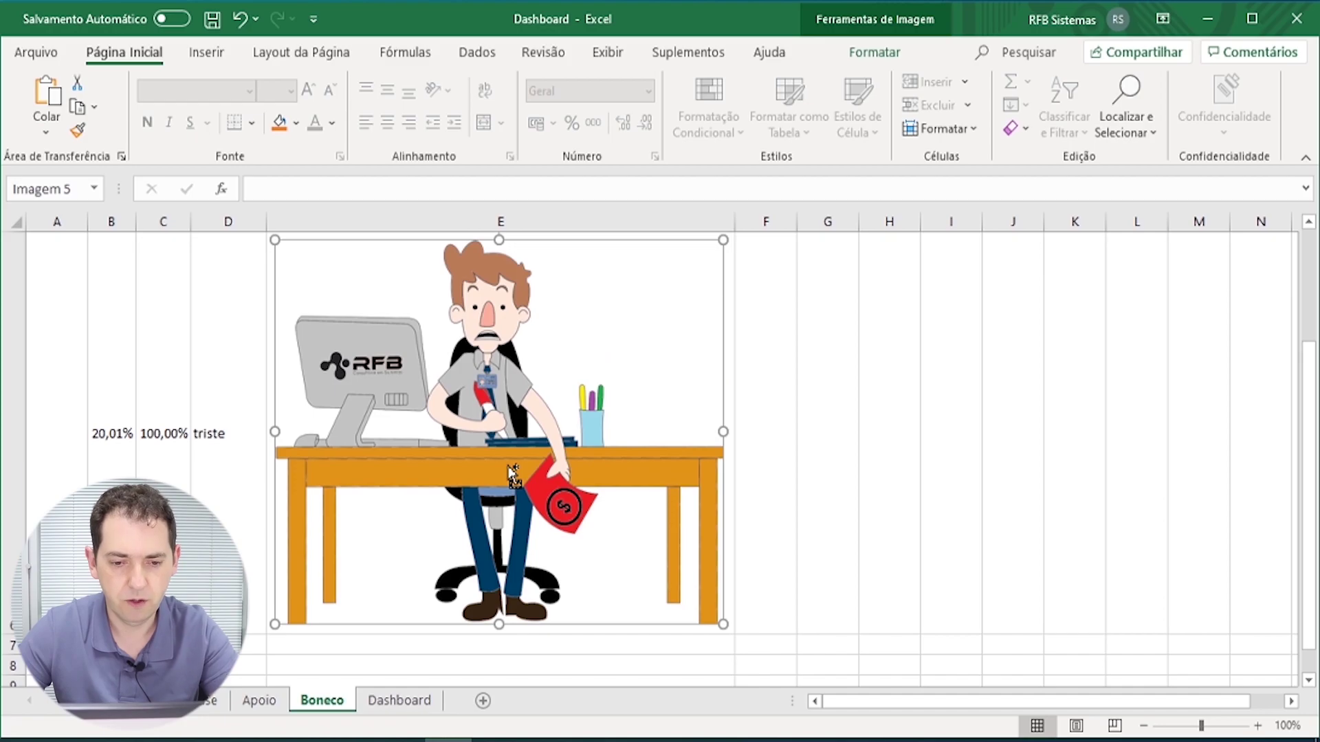
left_click(262, 703)
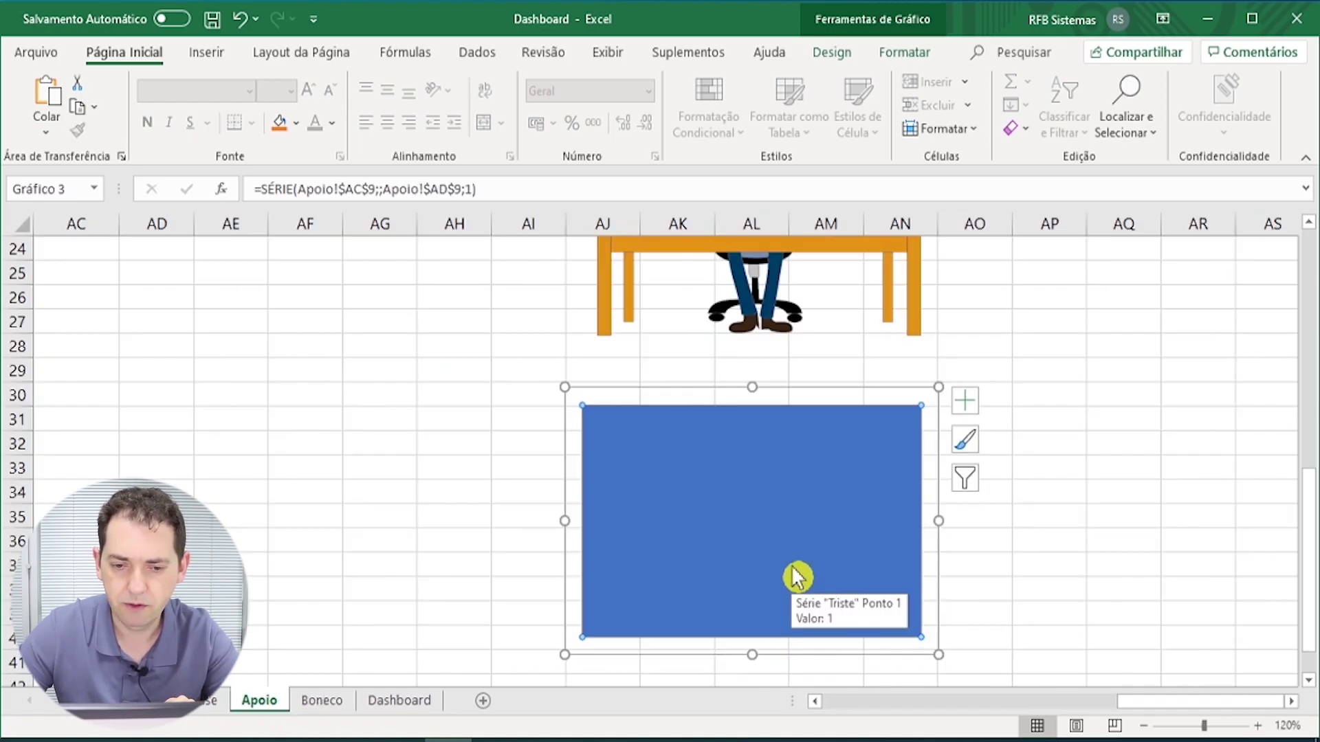
left_click(1048, 564)
Step: Move the Feliz chart from Apoio to the Dashboard sheet and place it in the Nº de Títulos card, below the title
left_click_drag(1311, 531, 1311, 313)
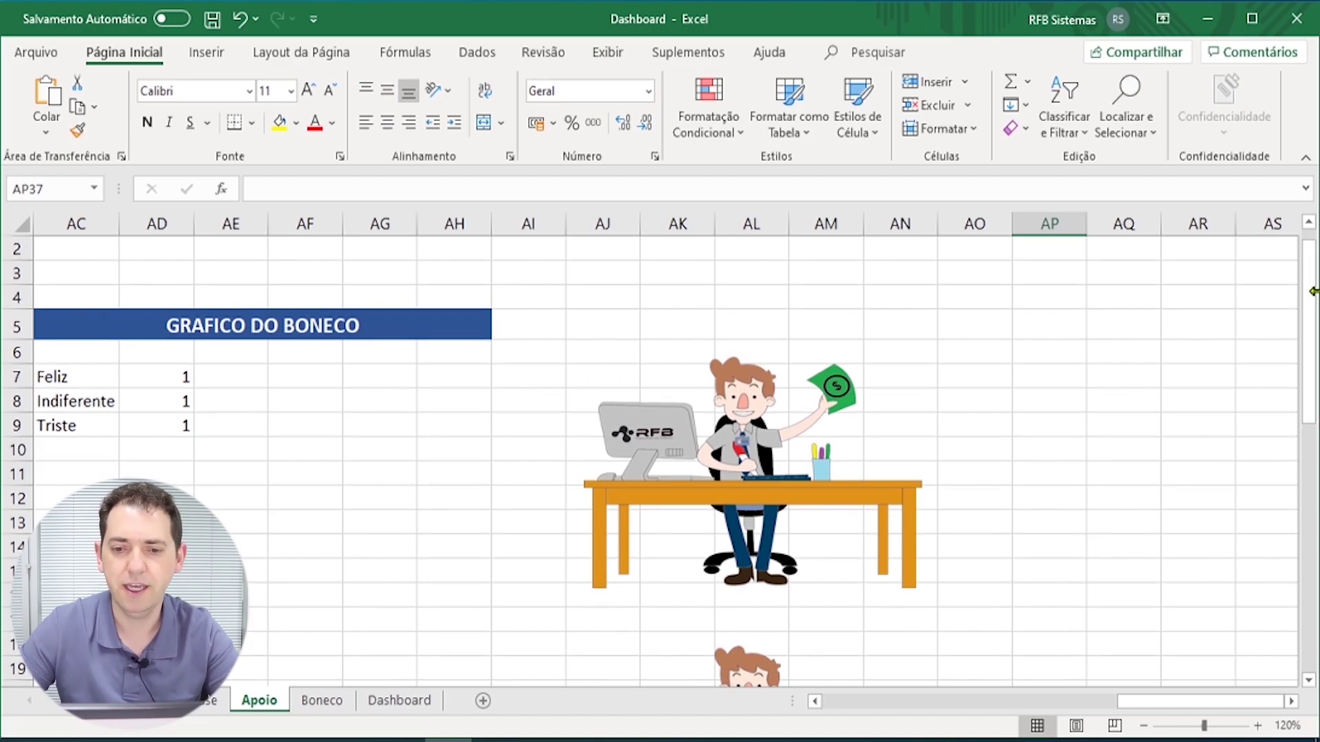
left_click(615, 529)
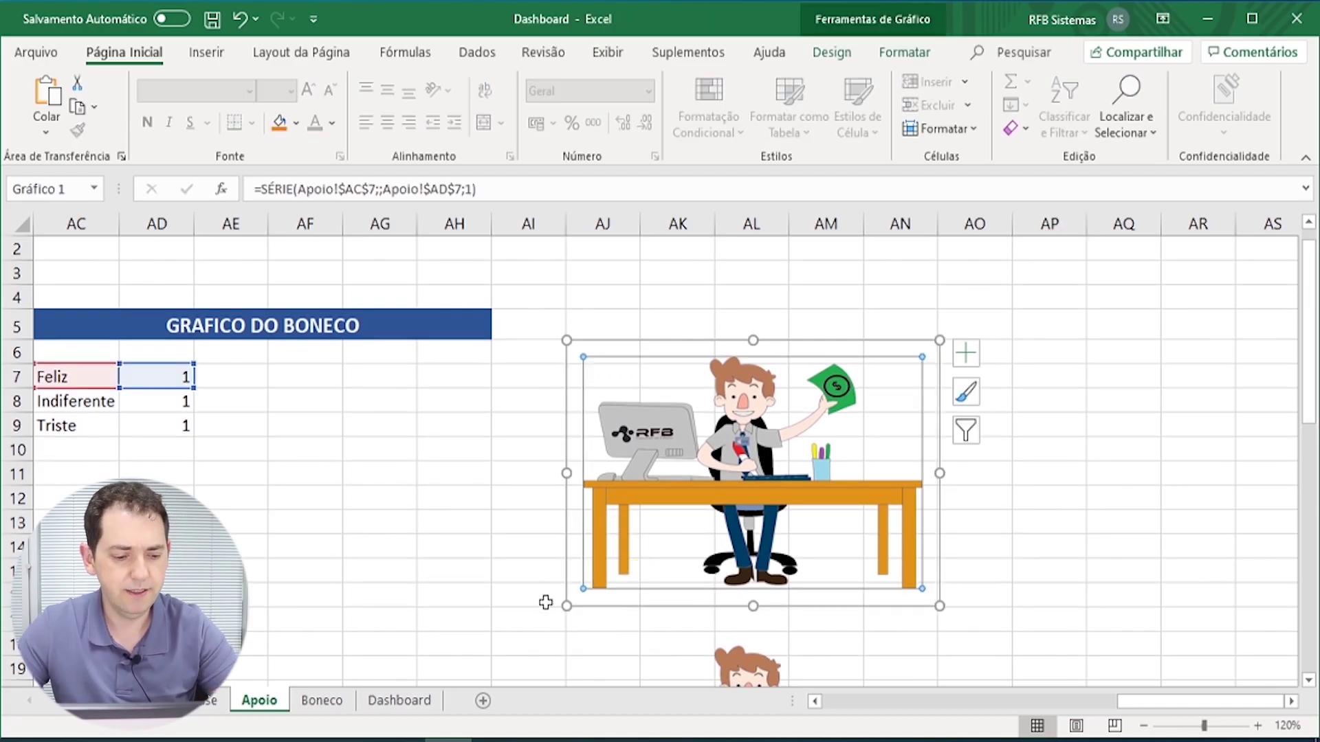
left_click(537, 605)
left_click(406, 701)
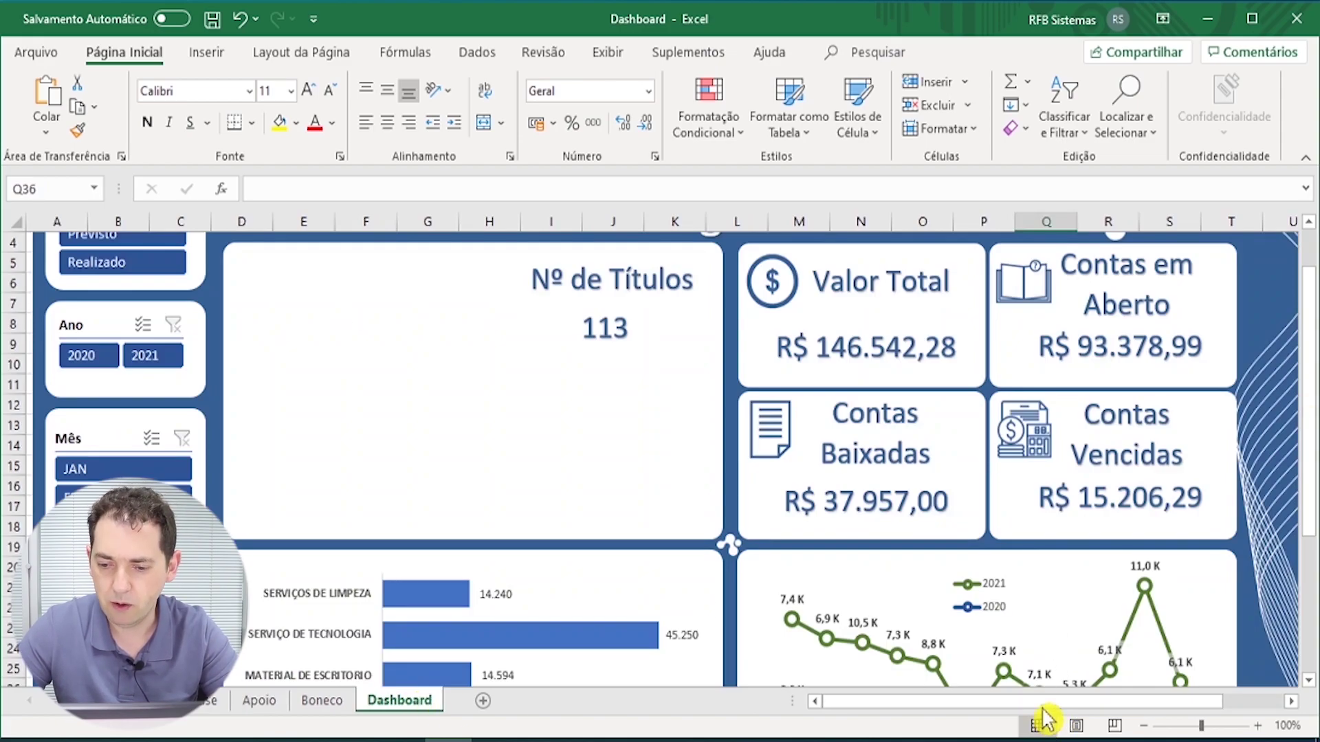
left_click_drag(1043, 702, 1105, 702)
left_click(1224, 463)
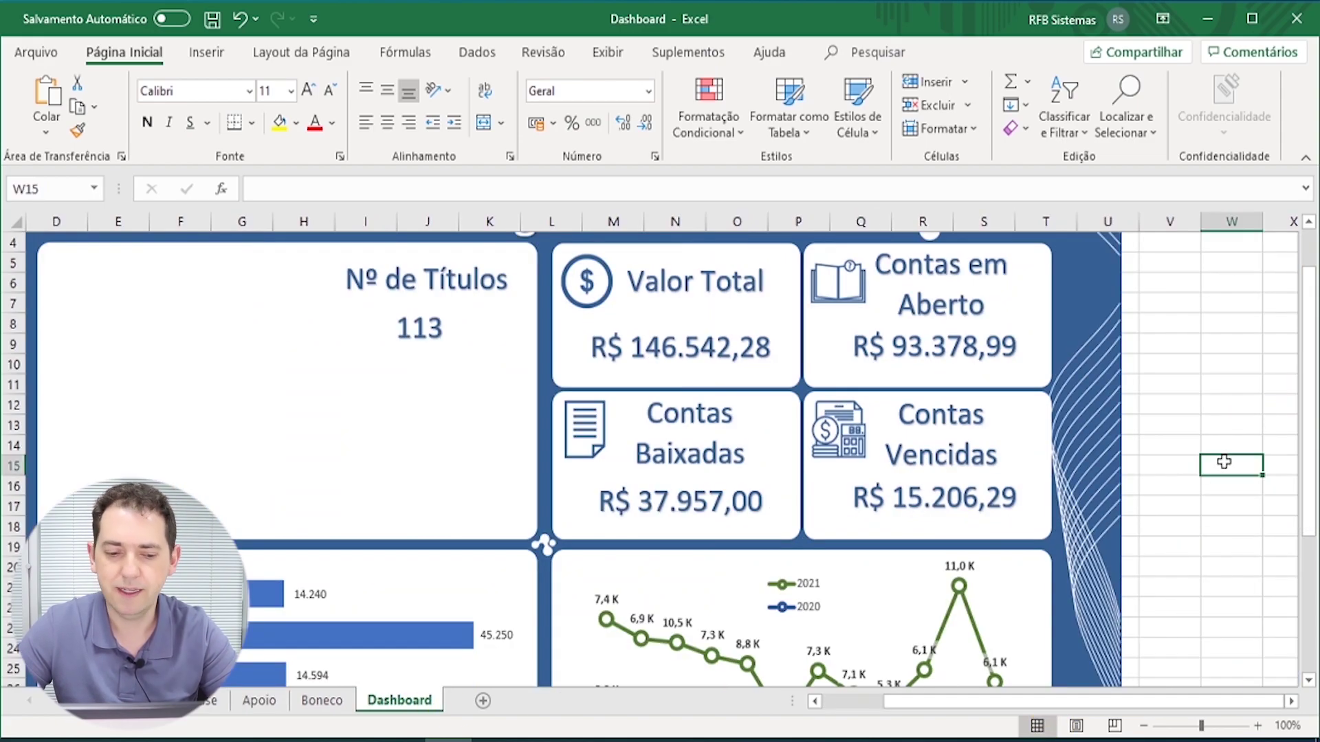
key("ctrl+v")
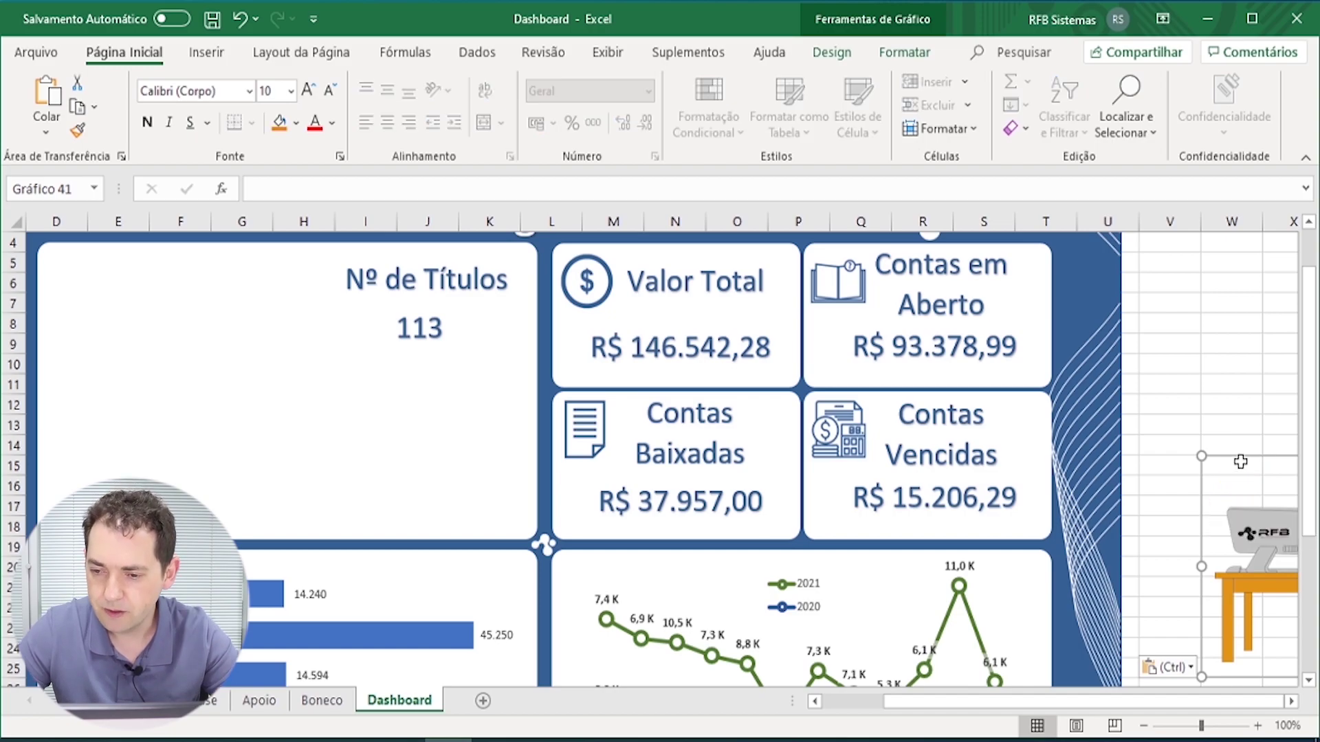
left_click_drag(1256, 460, 94, 307)
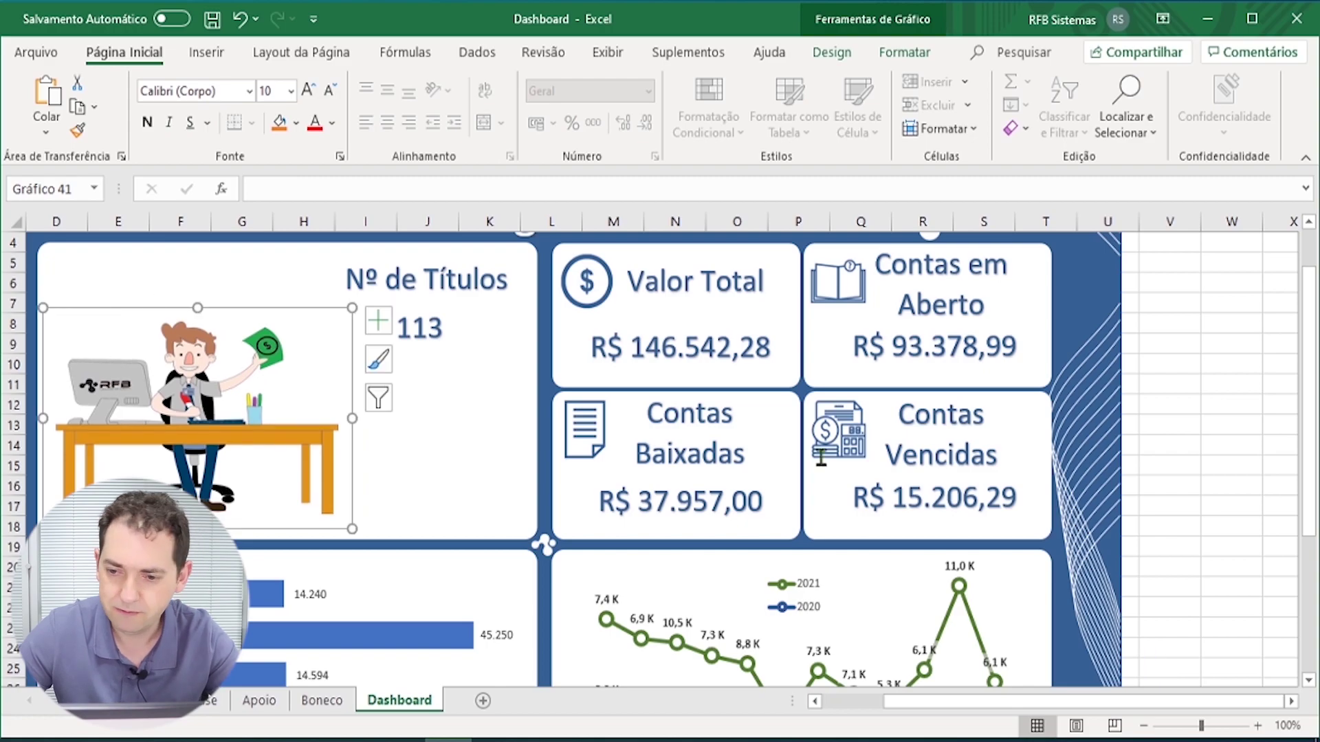
left_click(1175, 464)
Step: Move the Indiferente chart from Apoio to the Dashboard sheet and align it exactly over the Feliz figure
left_click(259, 700)
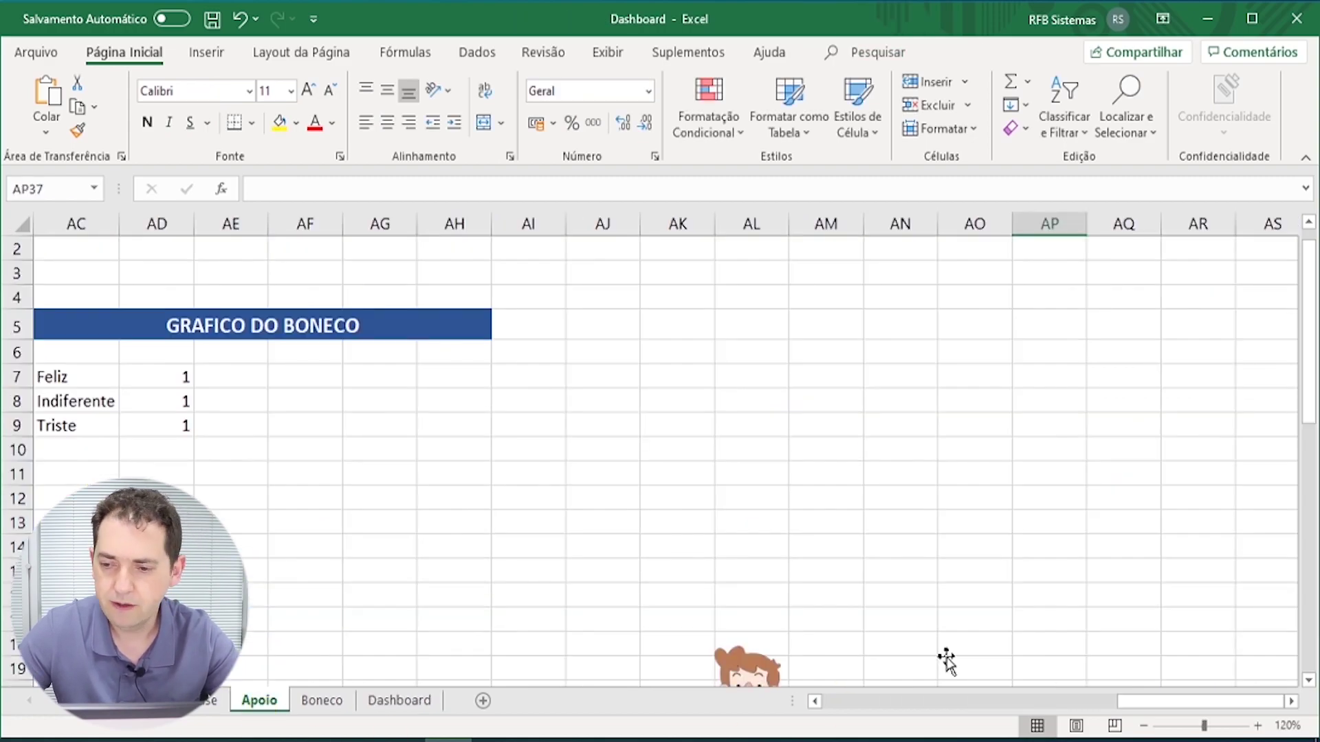
left_click_drag(1308, 412, 1308, 506)
left_click(701, 579)
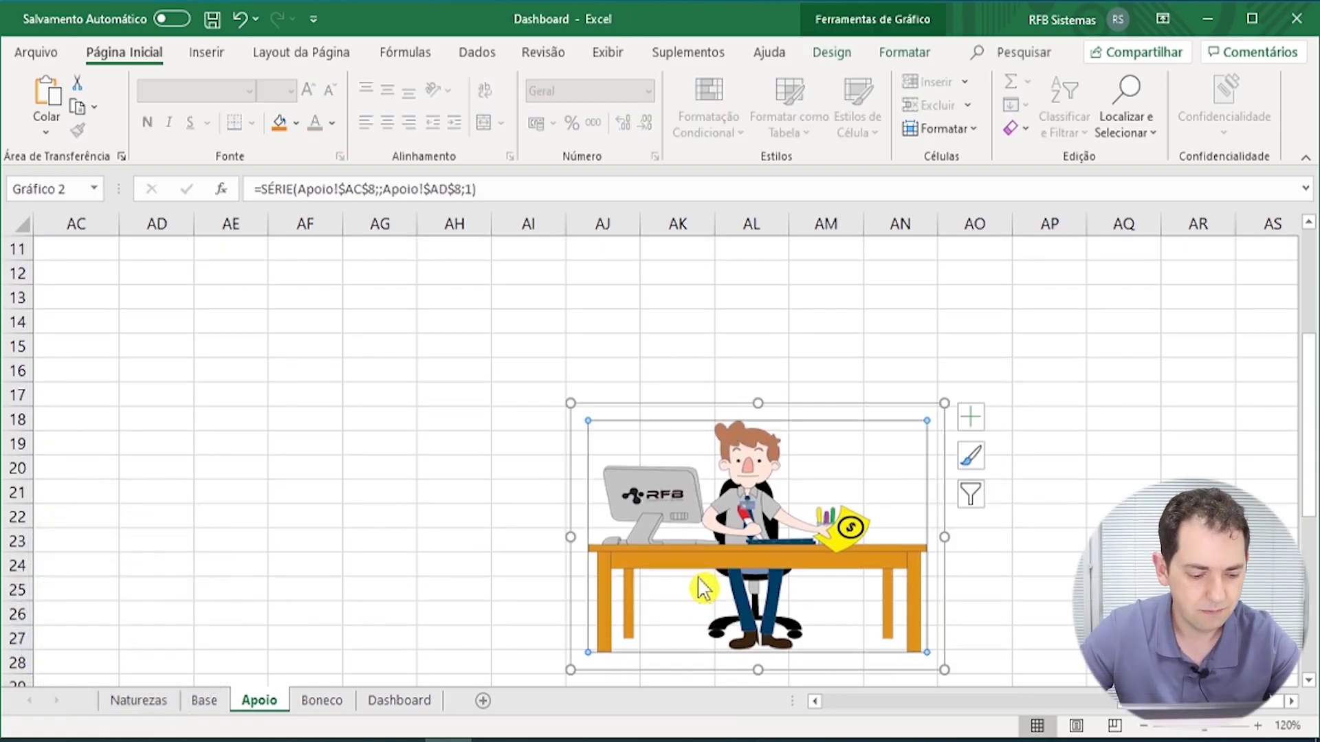
key("ctrl+x")
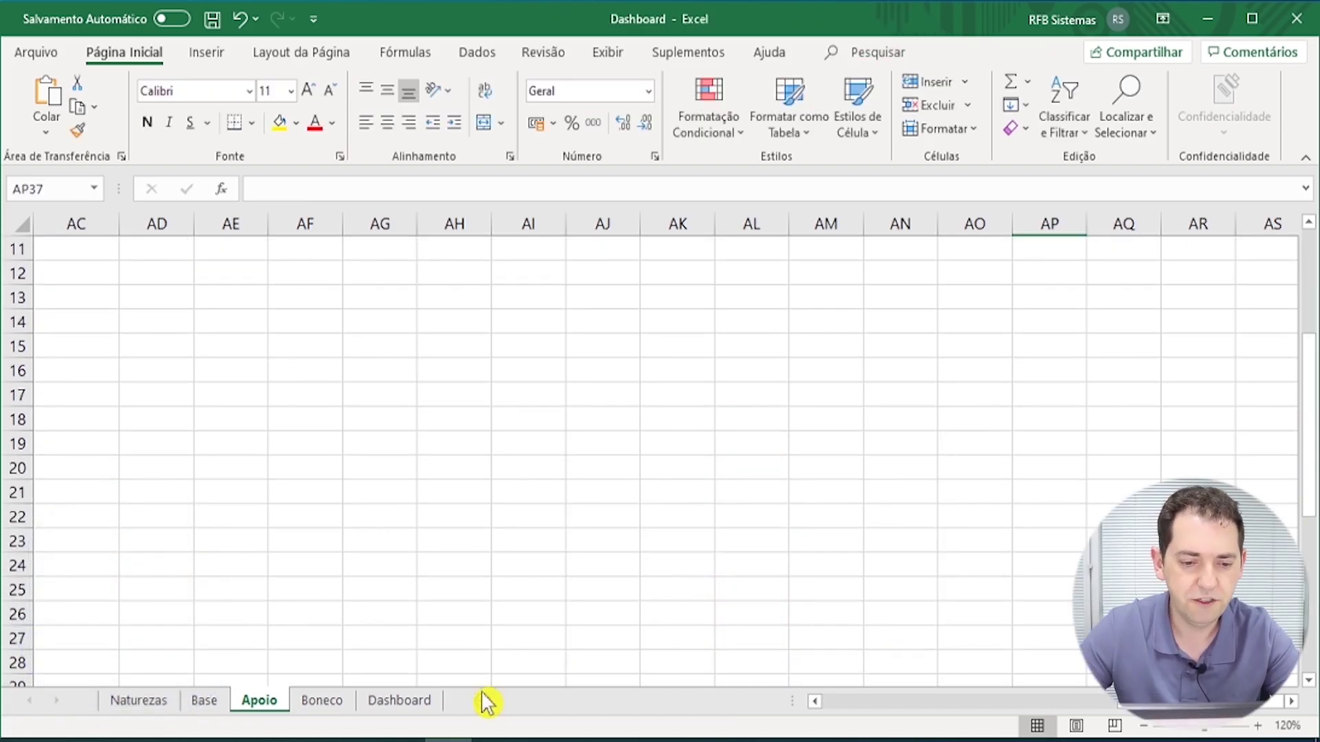
left_click(418, 709)
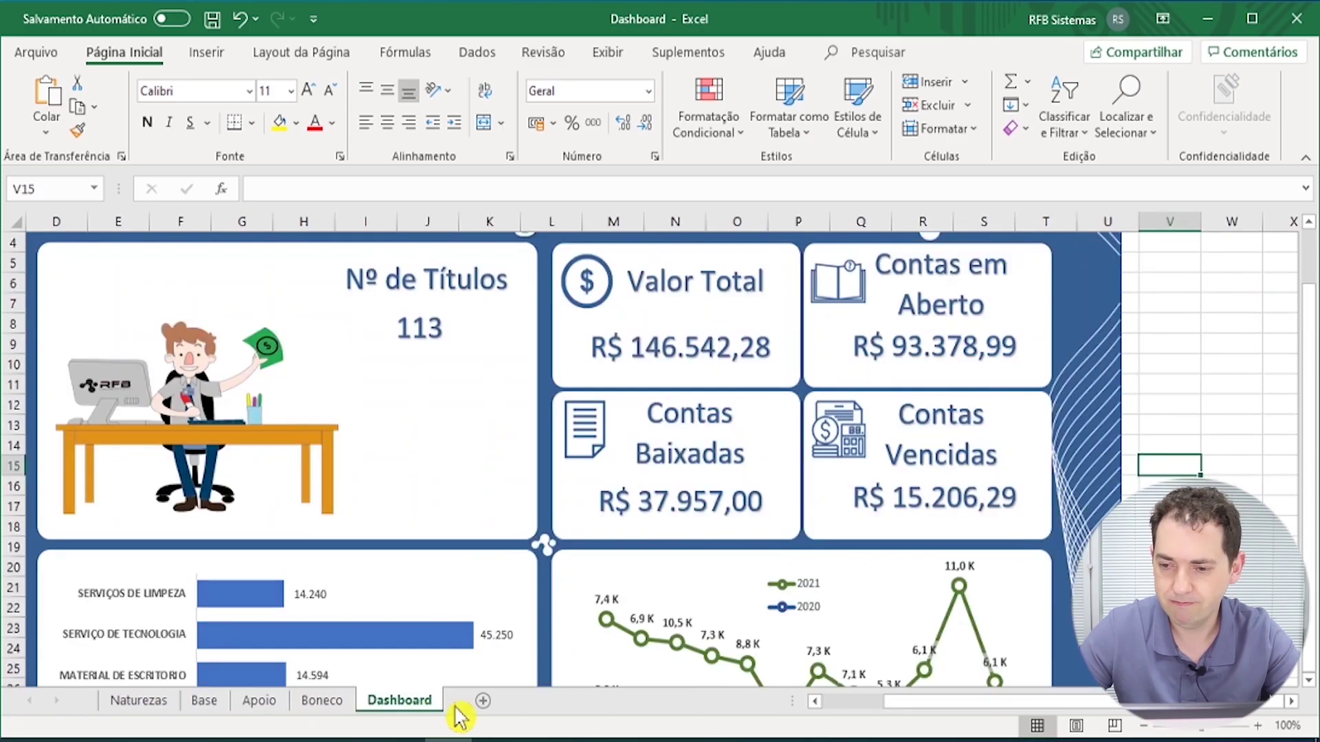
left_click(956, 669)
left_click_drag(1229, 459, 127, 307)
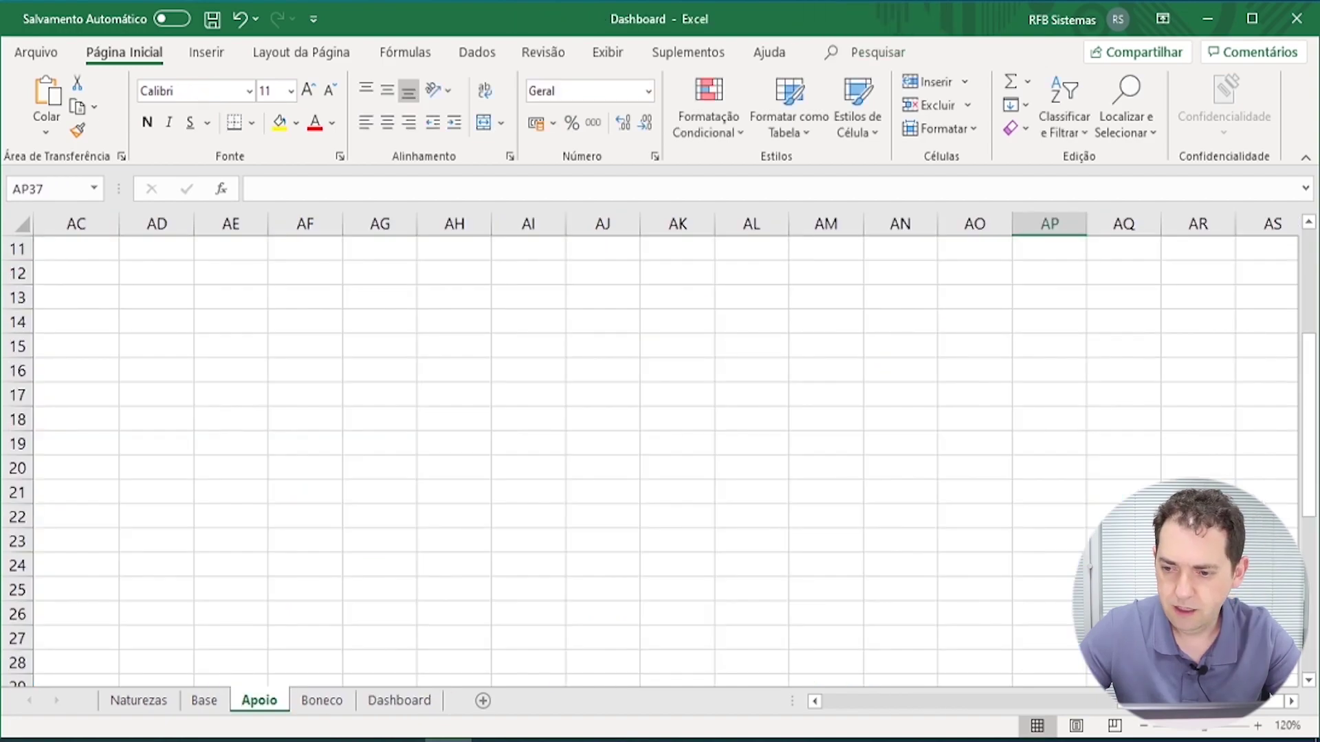
Step: Move the Triste chart from Apoio to the Dashboard sheet and stack it over the other two figures in the Nº de Títulos card
left_click_drag(1309, 488, 1309, 418)
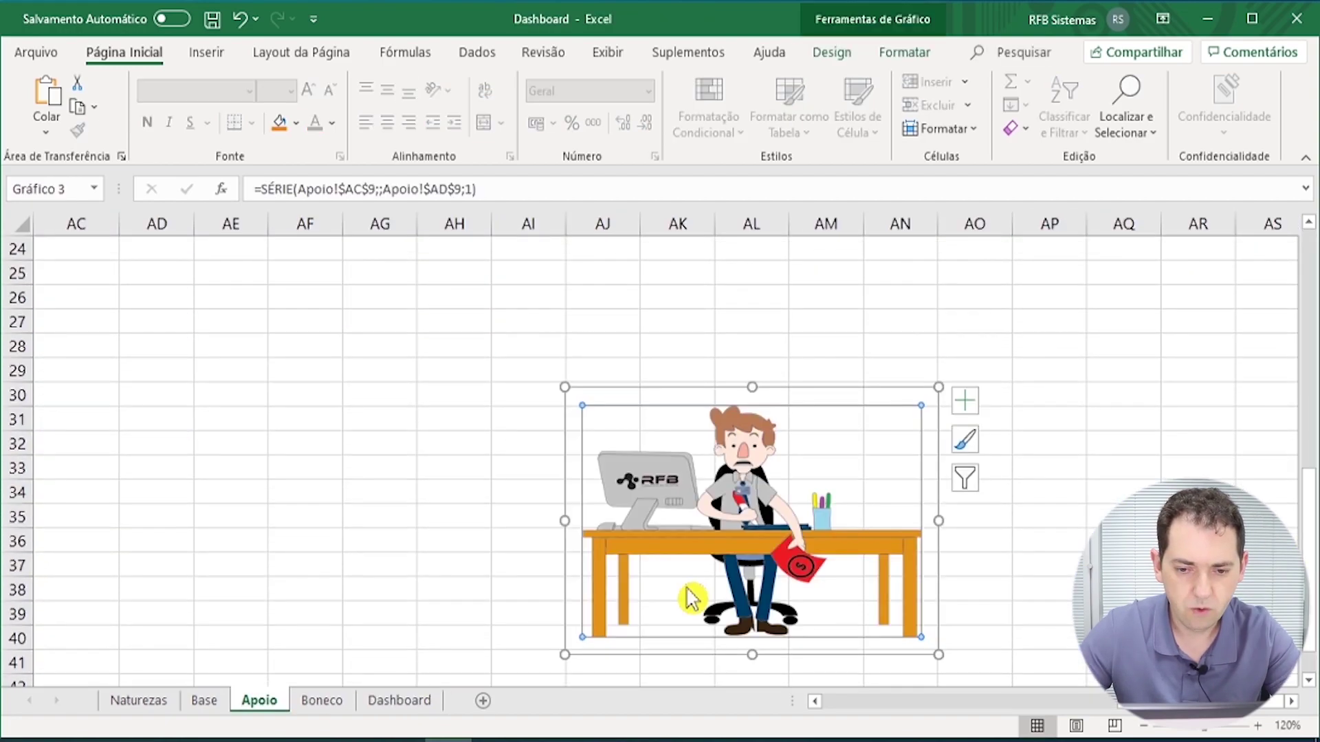
key("ctrl+x")
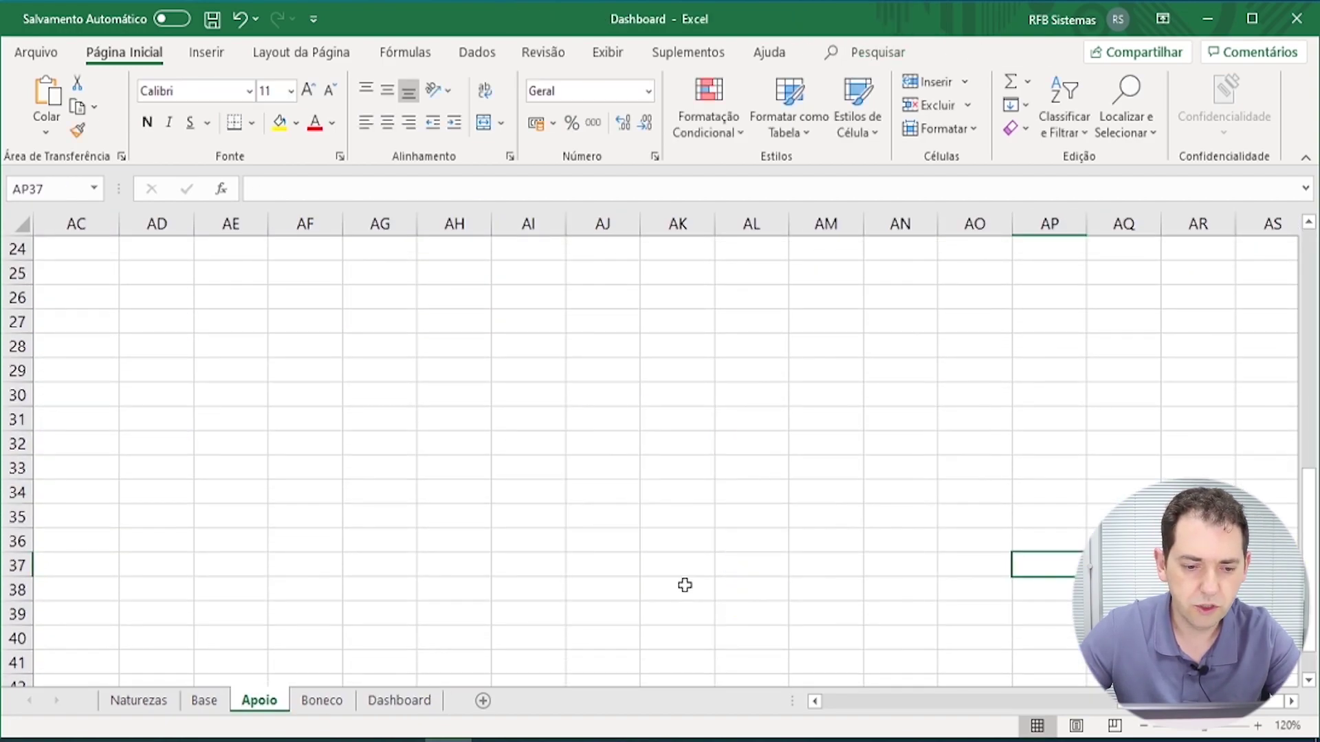
left_click(379, 700)
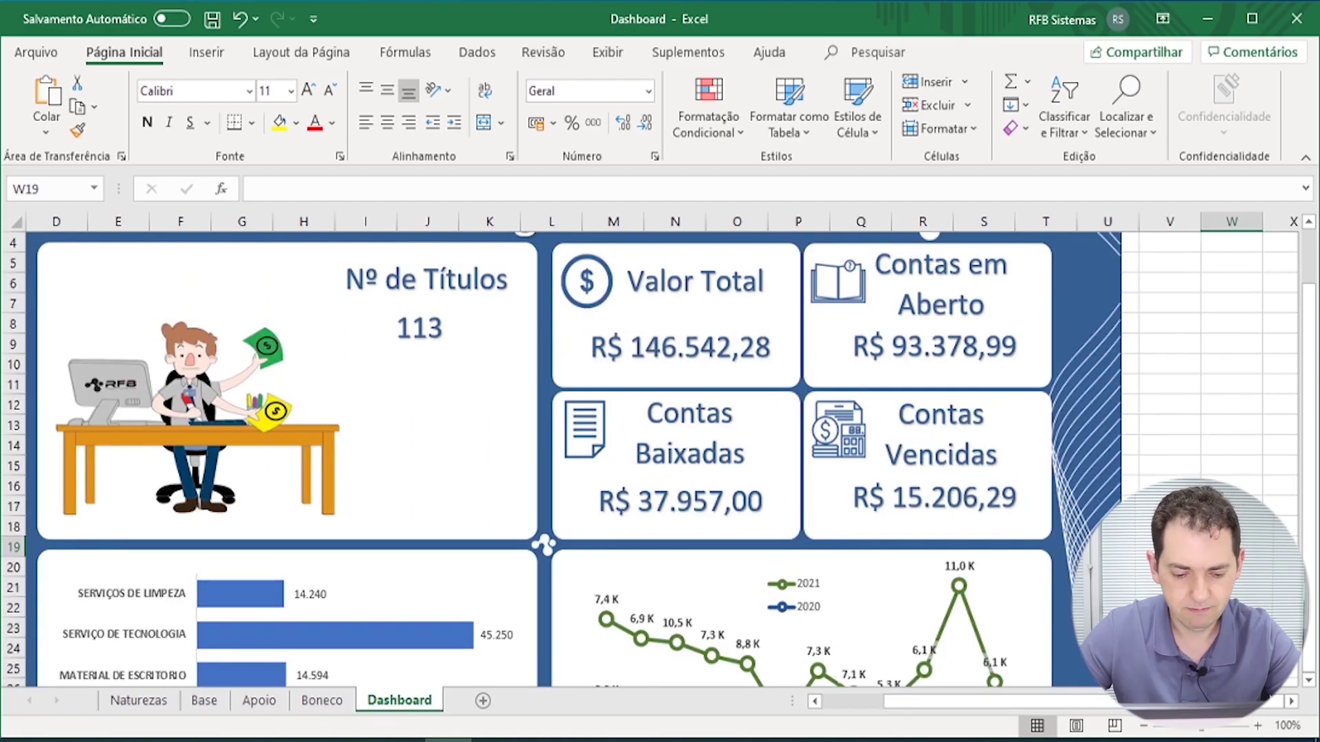
key("ctrl+v")
left_click_drag(1246, 551, 92, 306)
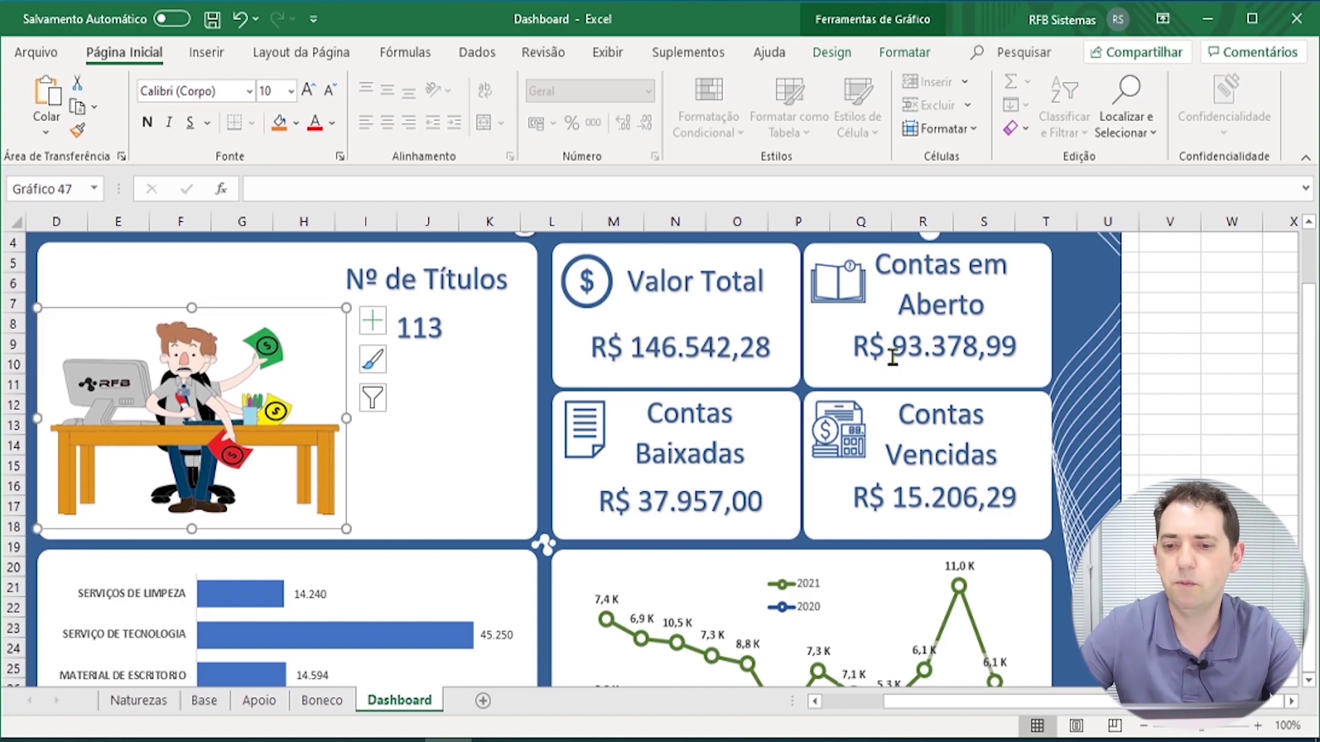
left_click(1223, 349)
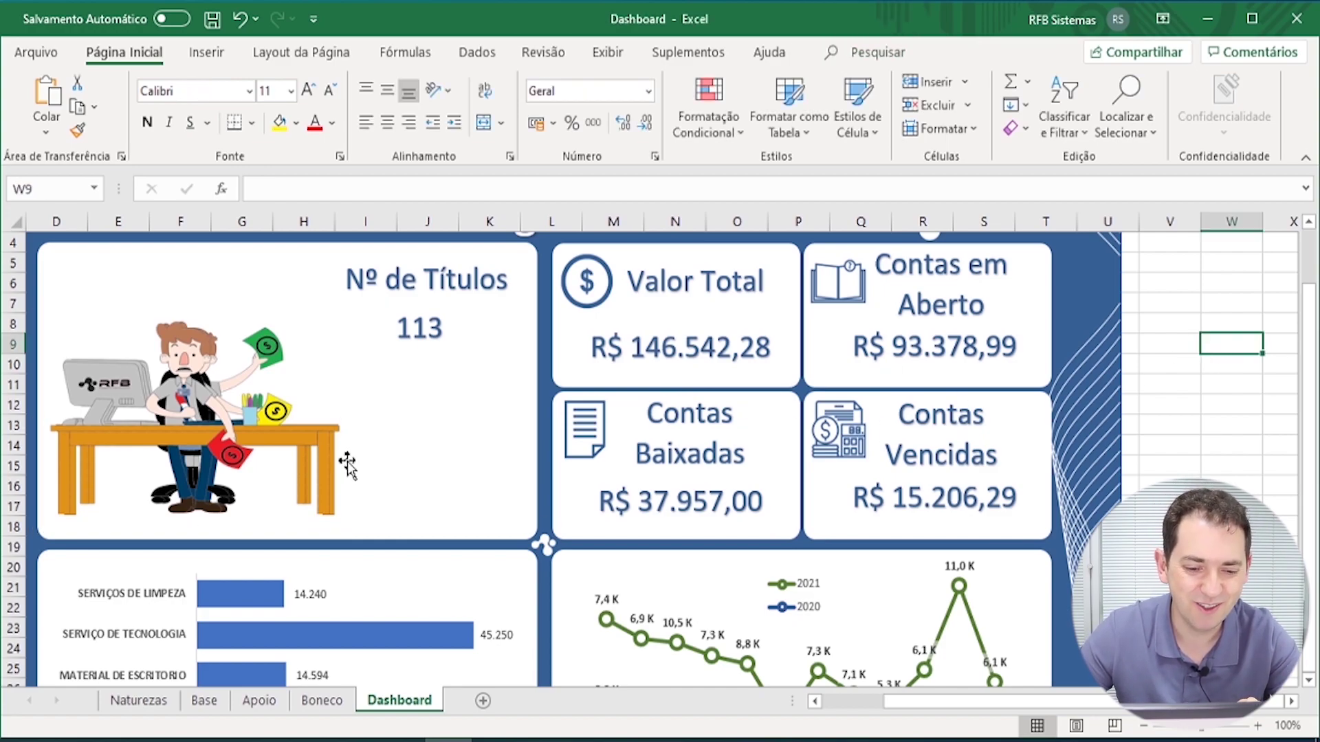
Step: Set the Indiferente and Triste values, AD8 and AD9 on Apoio, to 0 and check the figure on the Dashboard sheet
left_click(259, 702)
left_click_drag(1311, 545, 1309, 297)
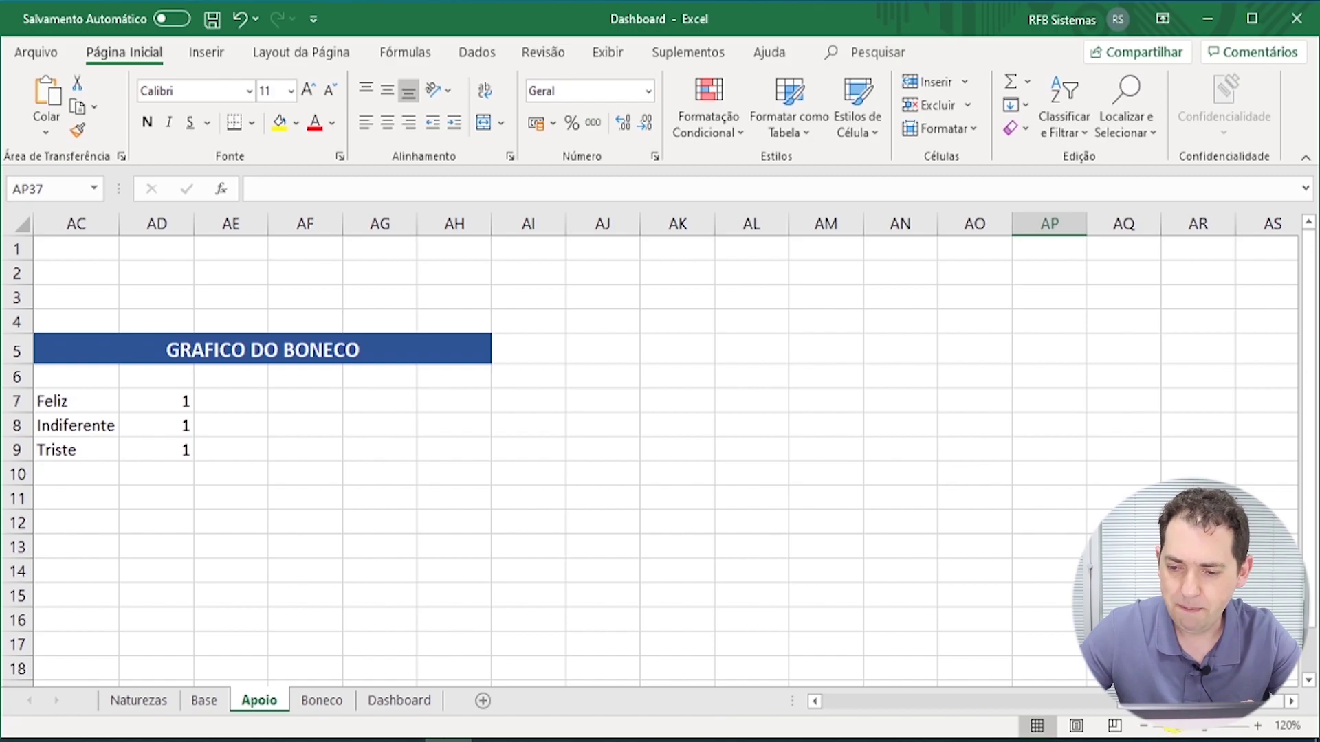
left_click_drag(1161, 703, 1086, 711)
left_click(975, 404)
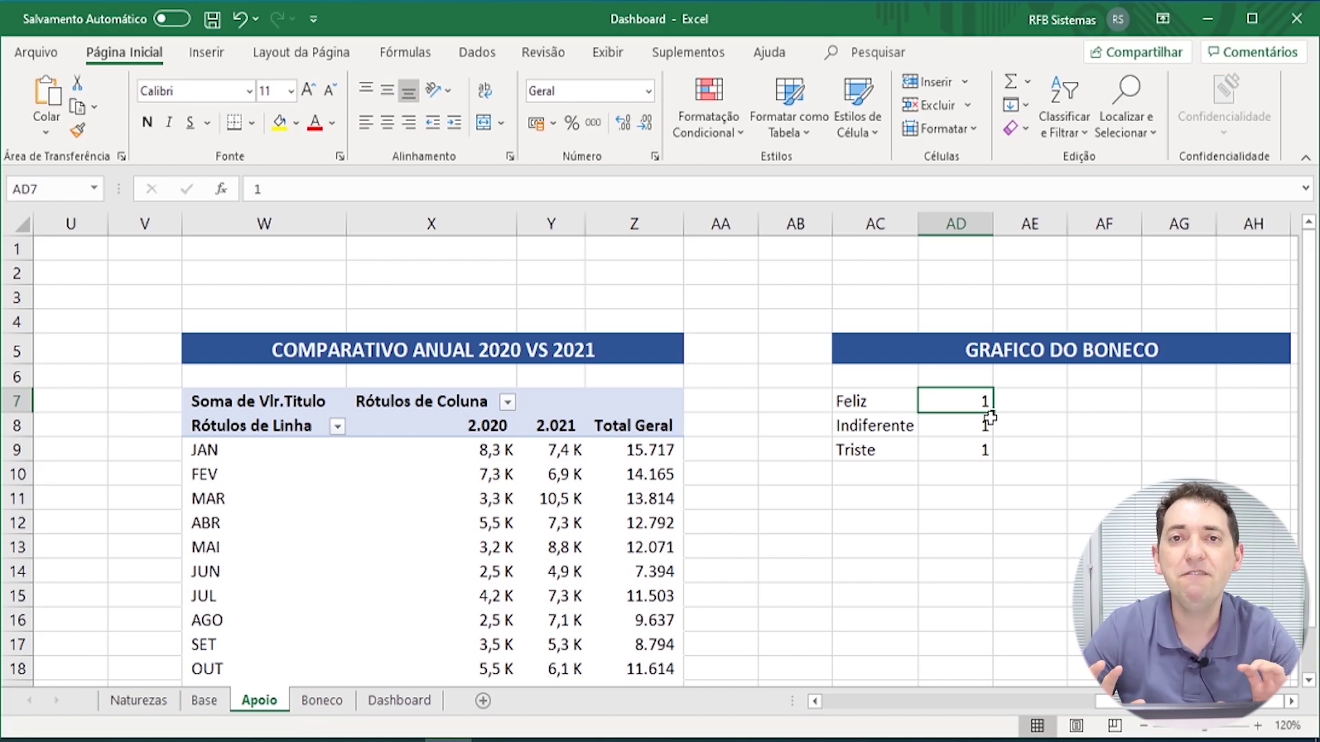
left_click(990, 421)
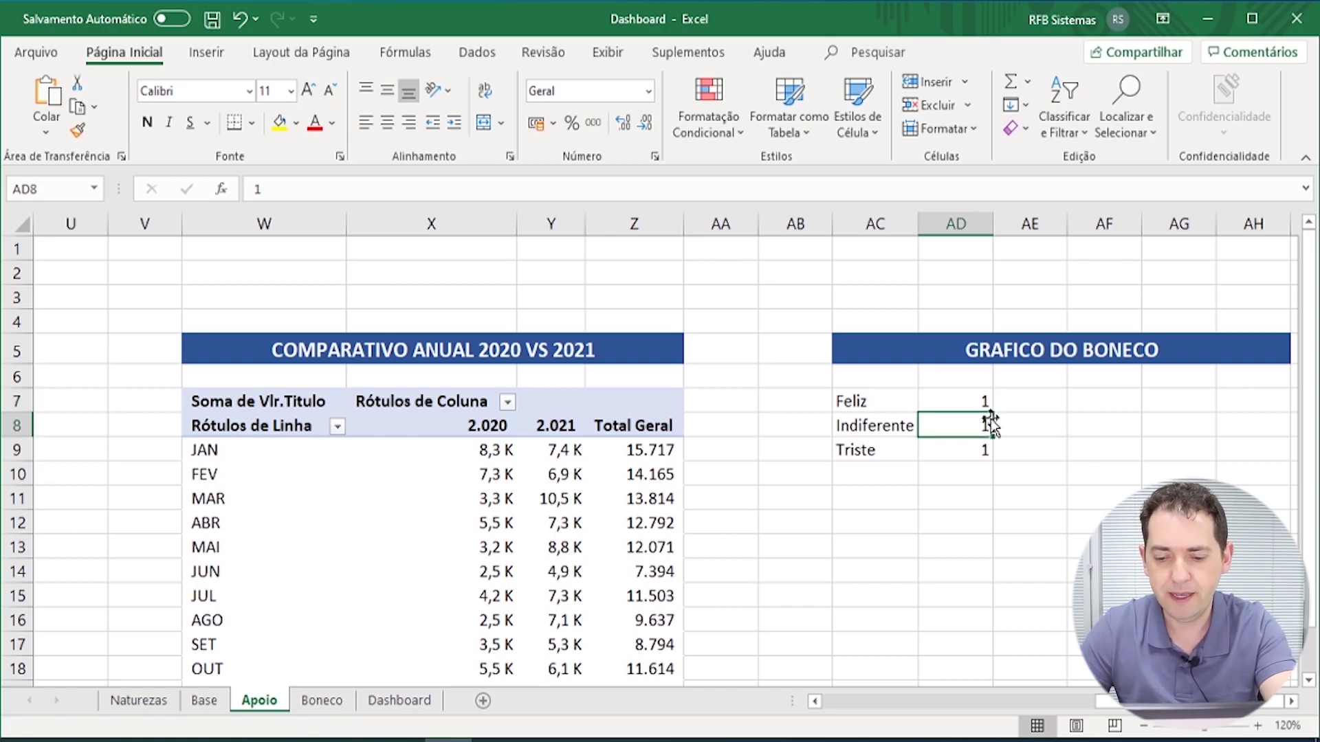
type("0")
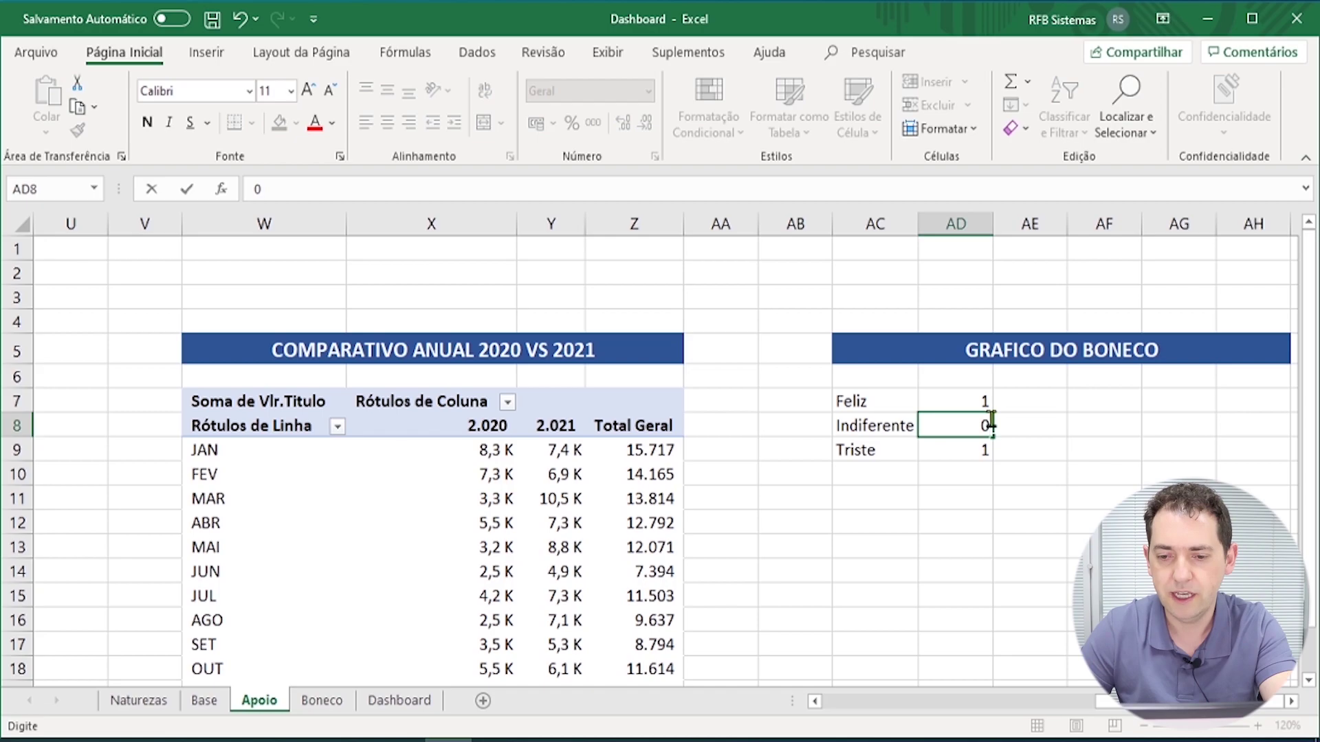
key("Return")
type("0")
key("Return")
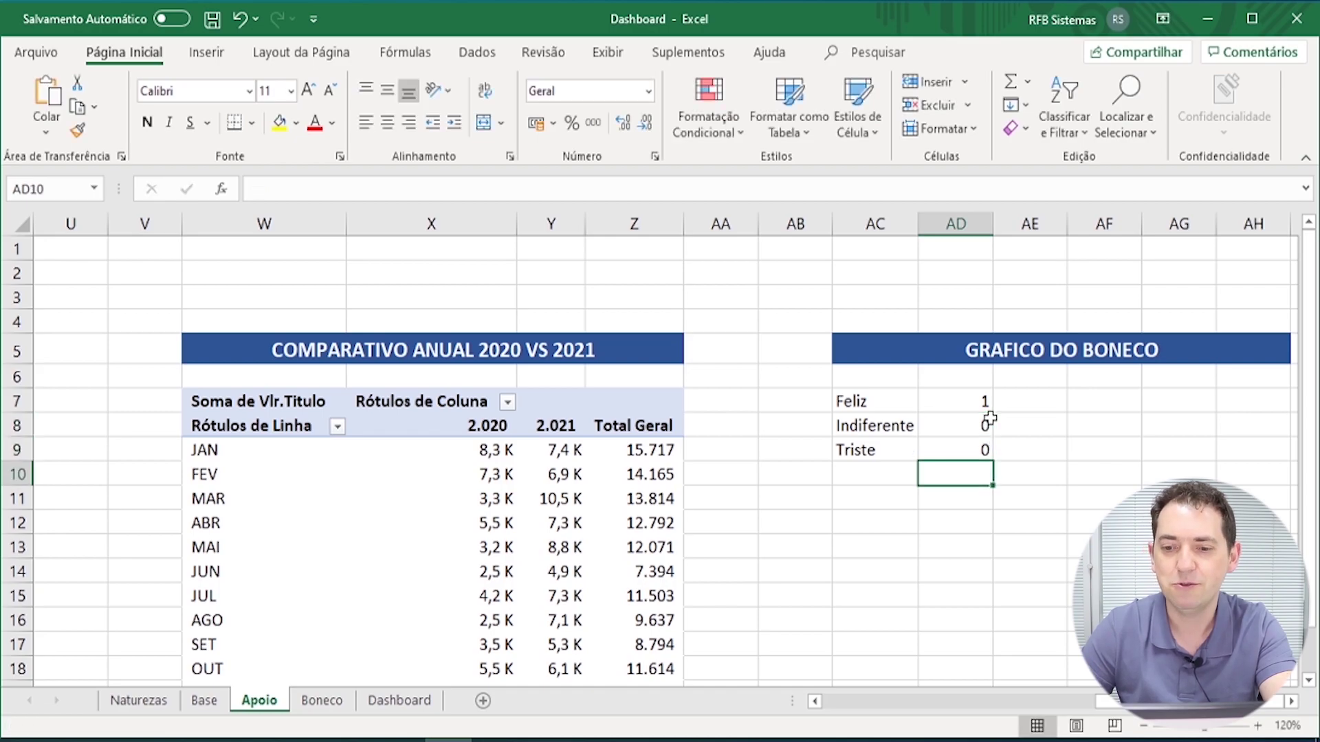
left_click(399, 700)
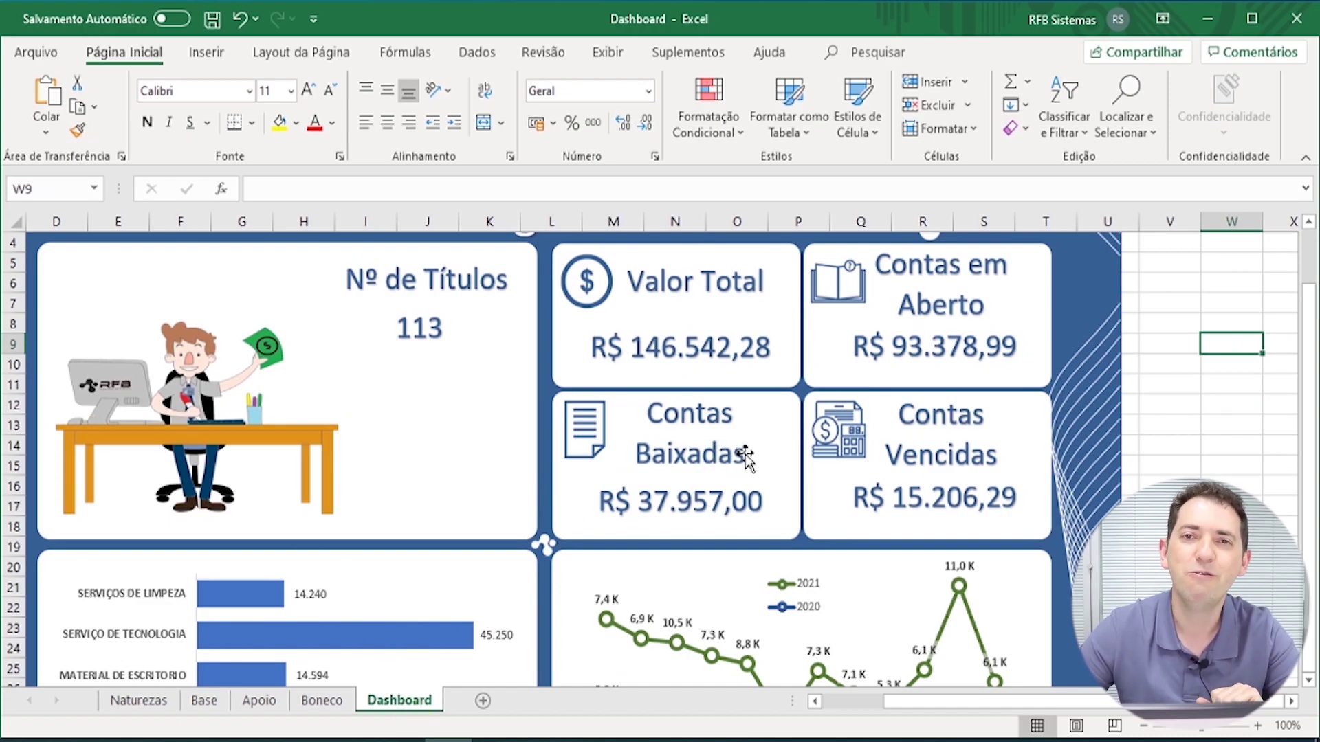
Step: Set the Triste value, AD9 on Apoio, to 1 and the Feliz value, AD7, to 0, and check the figure on the Dashboard sheet
left_click(259, 700)
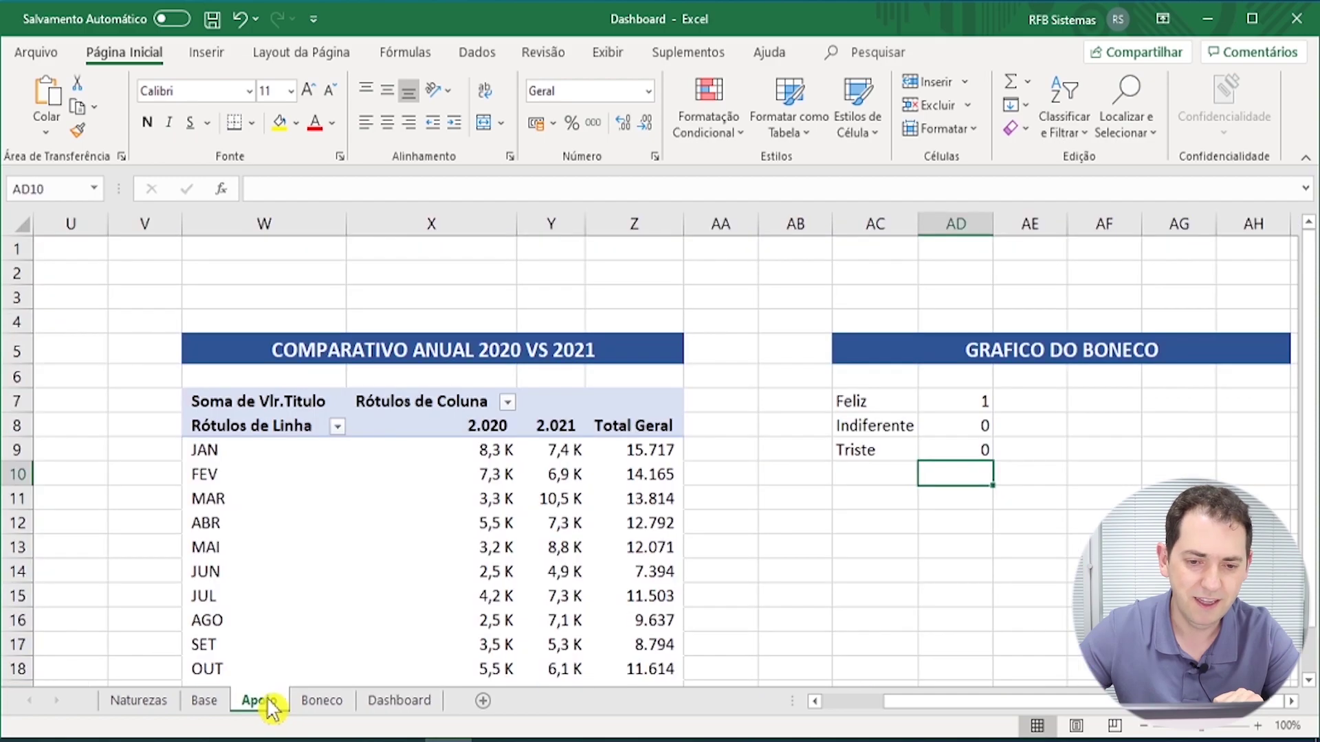
left_click(947, 449)
type("1")
key("Return")
key("Up")
key("Up")
key("Up")
type("0")
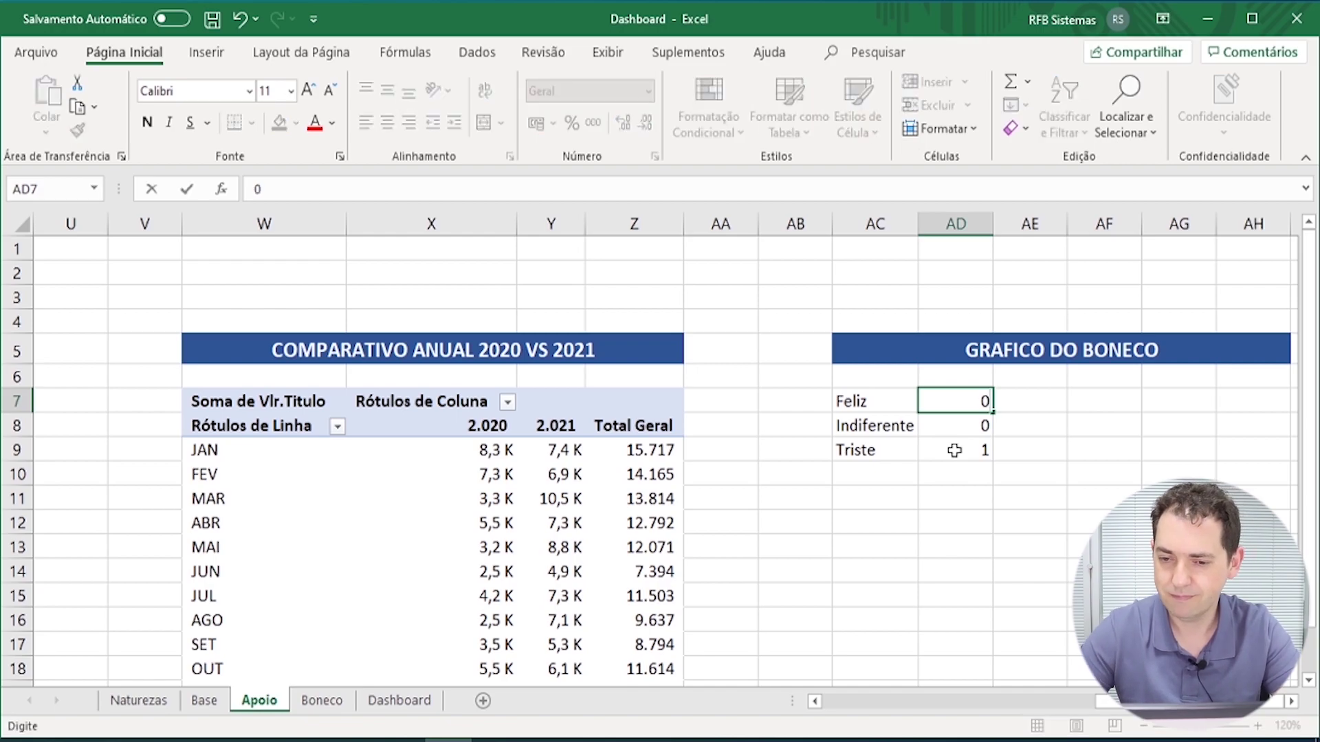
key("Return")
key("Down")
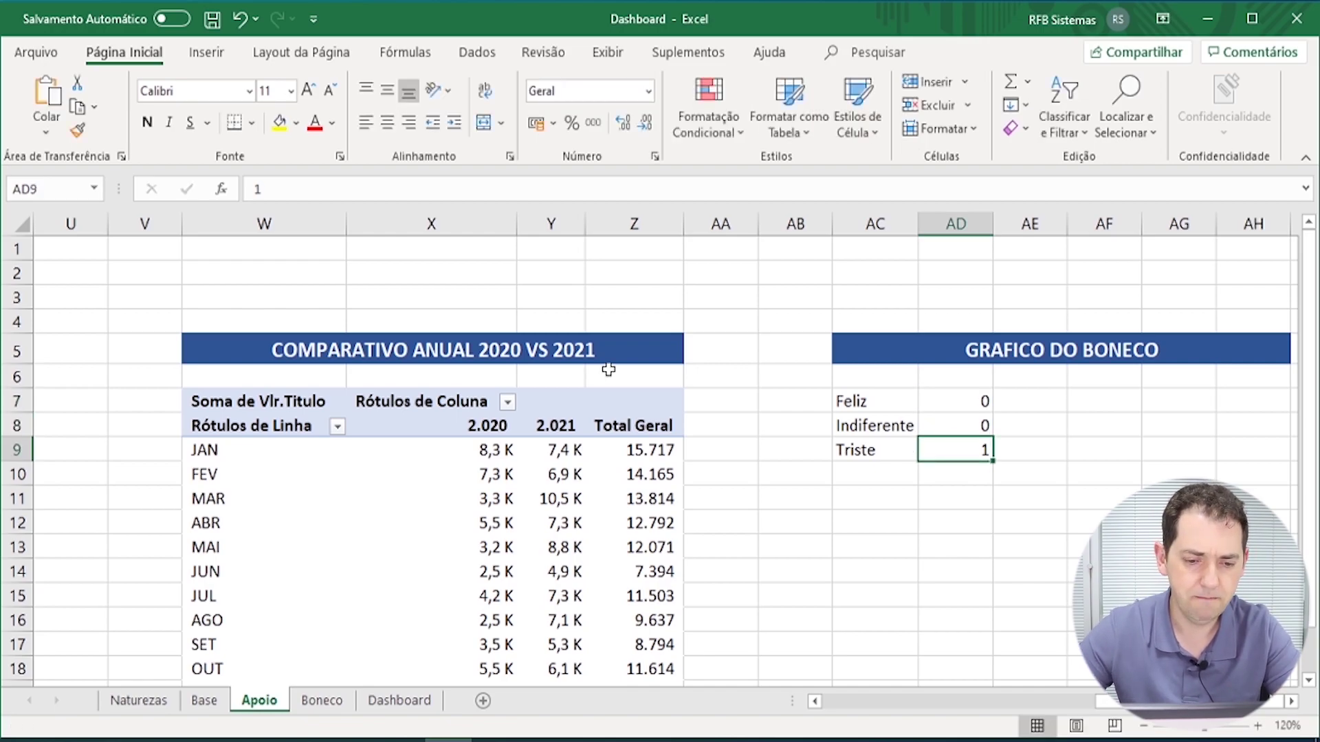
left_click(426, 701)
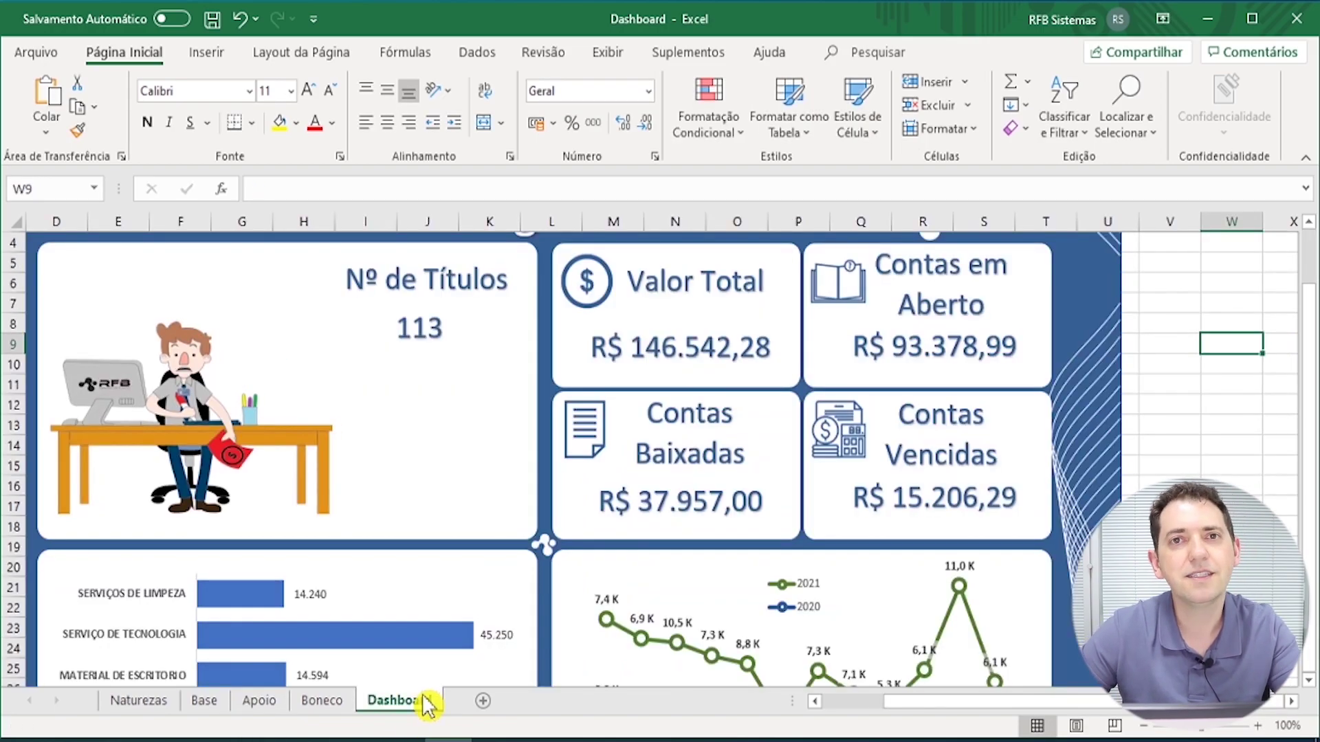
Step: Set the Indiferente value, AD8 on Apoio, to 1 and the Triste value, AD9, to 0, and check the figure on the Dashboard sheet
left_click(275, 702)
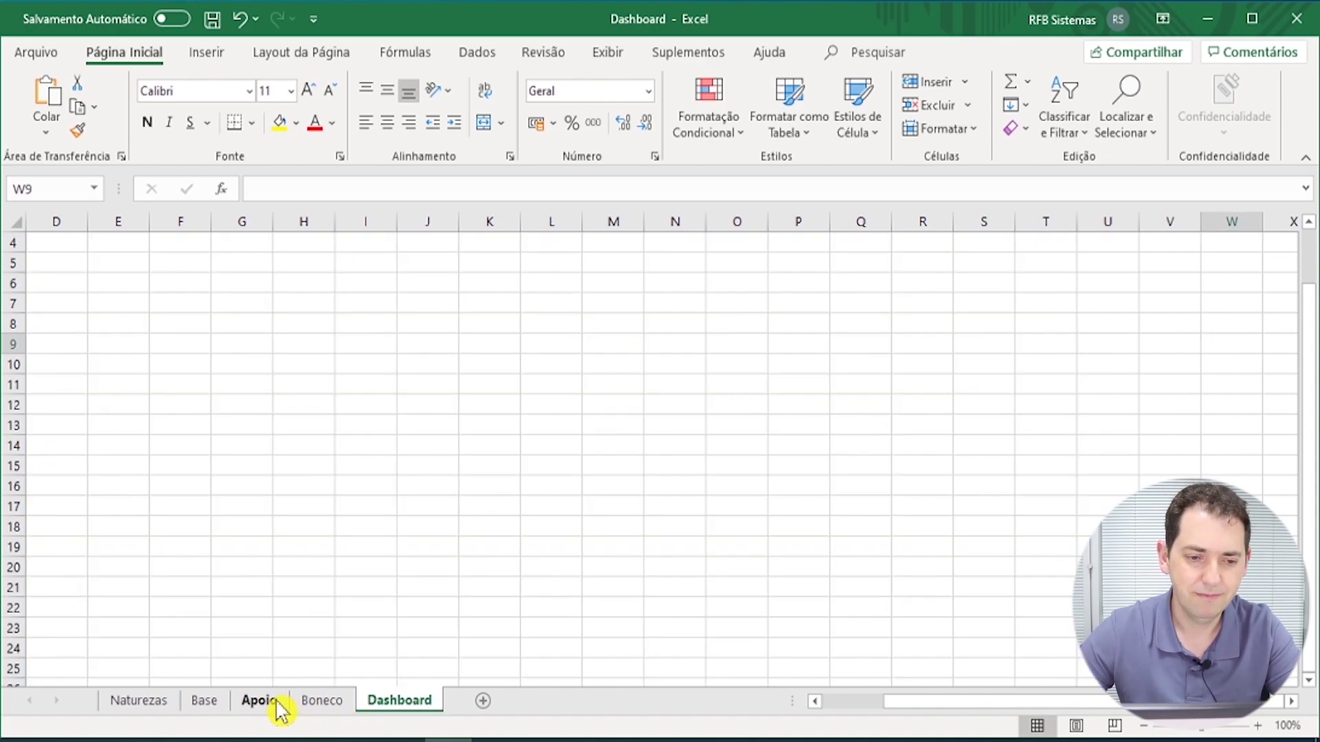
left_click(961, 427)
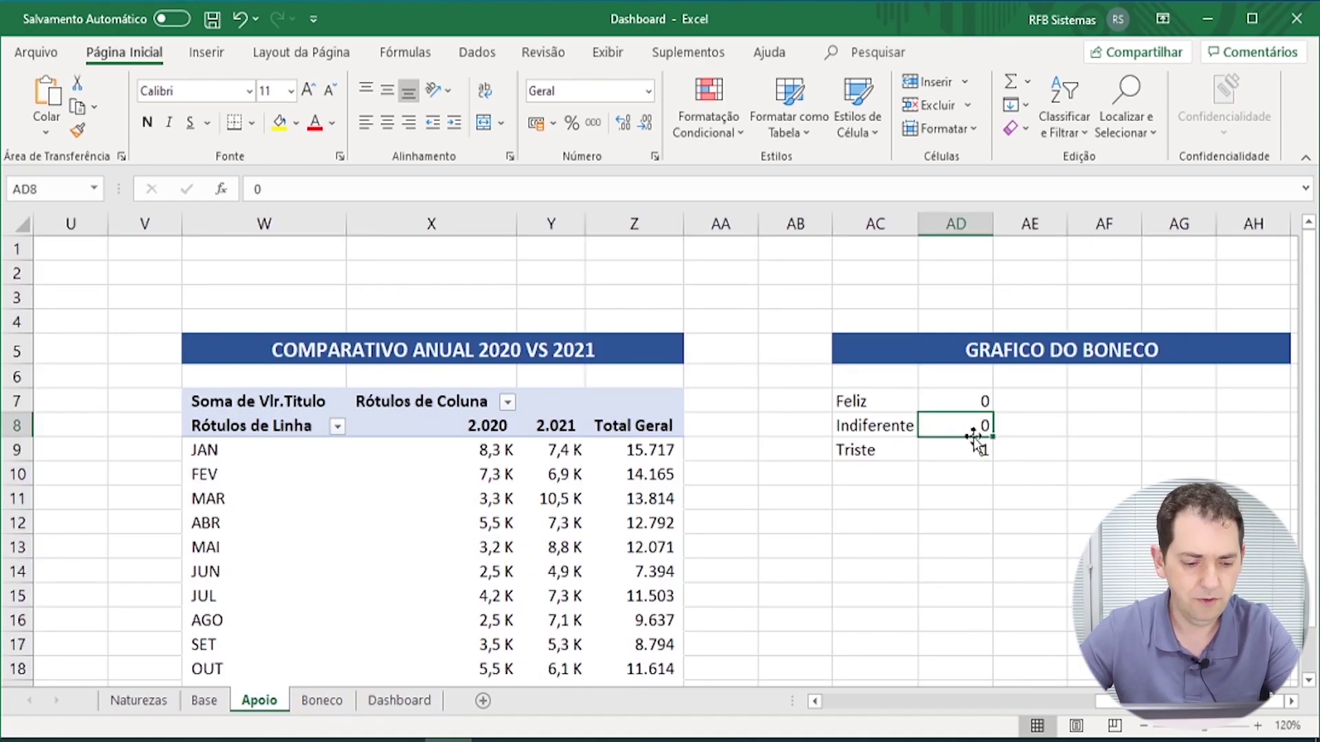
type("1")
key("Return")
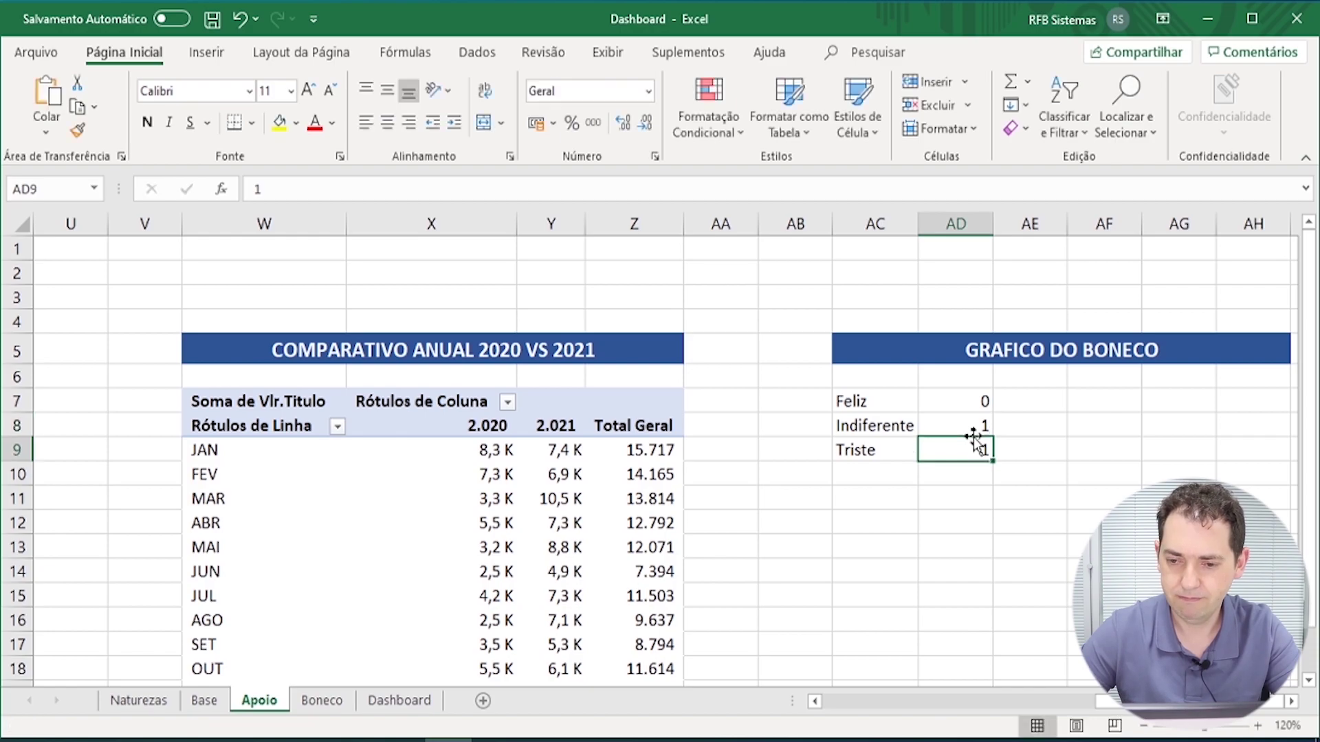
type("0")
key("Return")
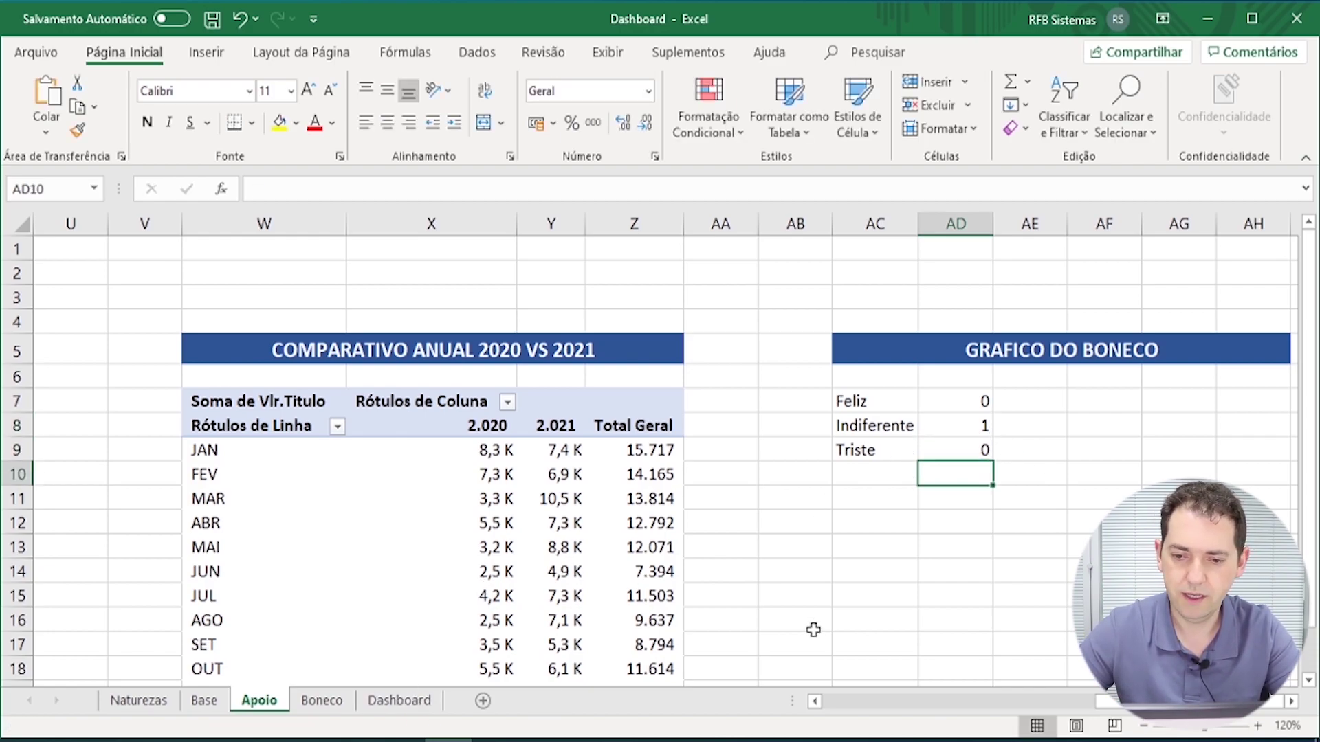
left_click(400, 702)
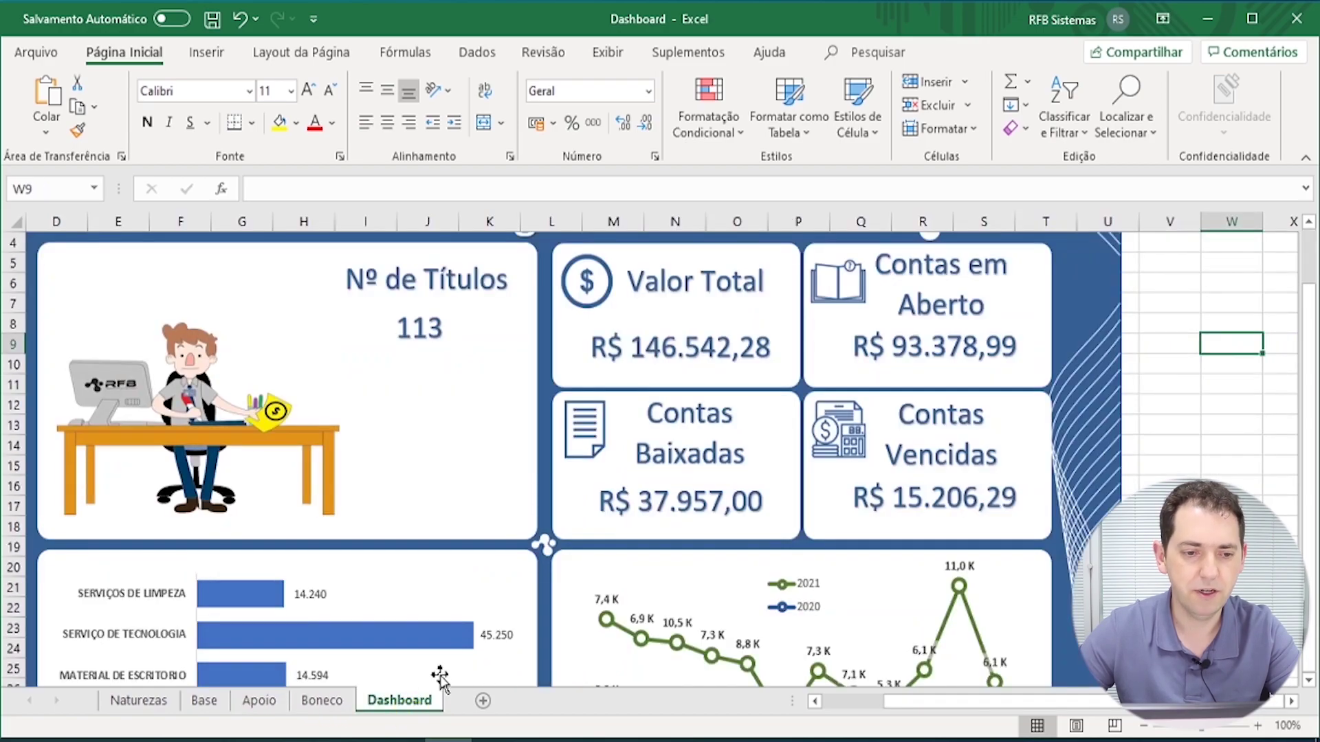
mouse_move(423, 661)
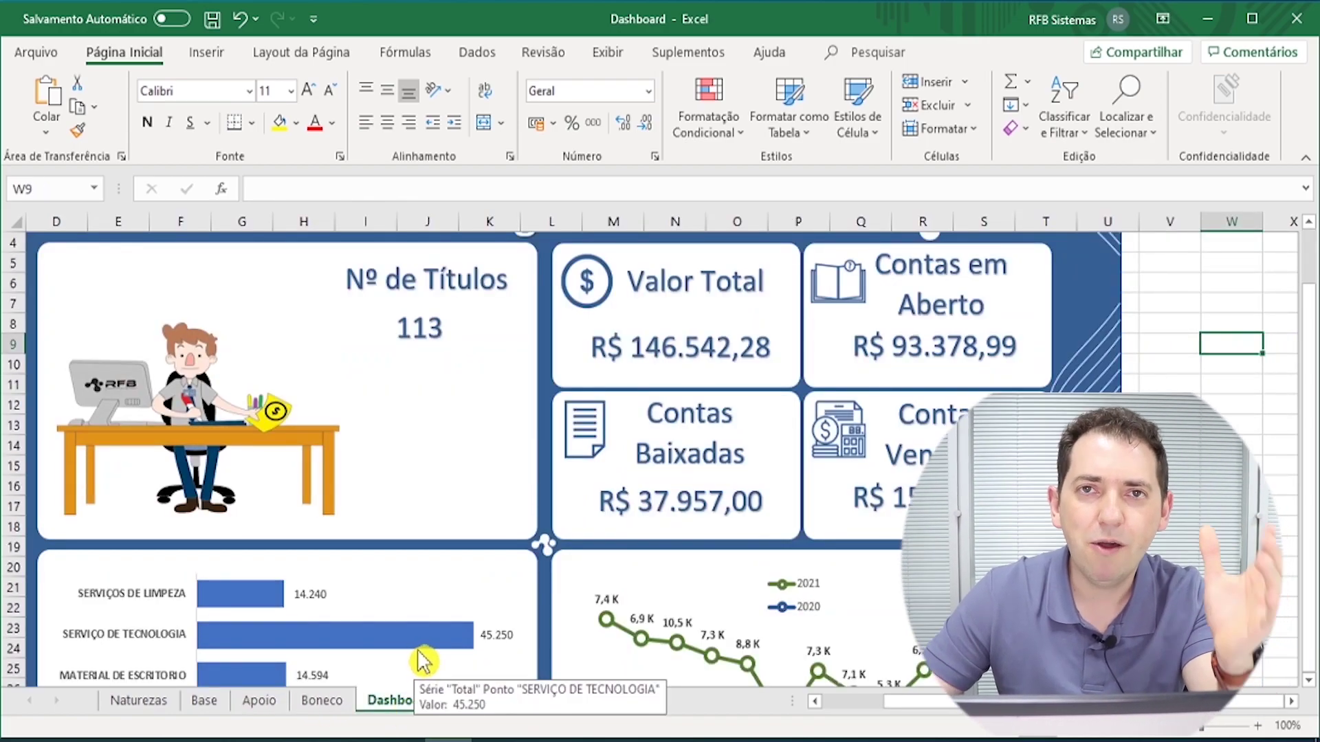